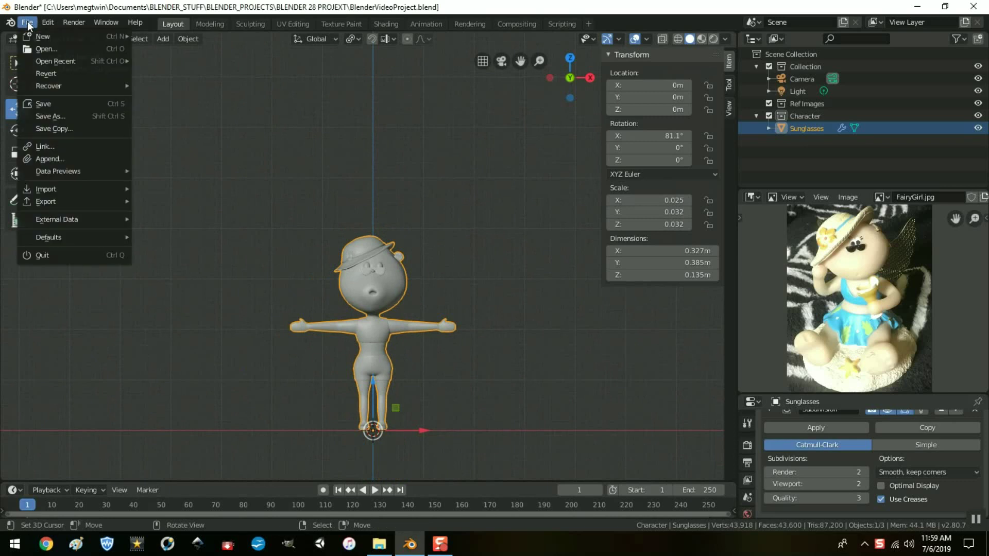
Step: Save the project file and give the character mesh a new material named Clothing
{"action": "left_click", "coordinate": [43, 103]}
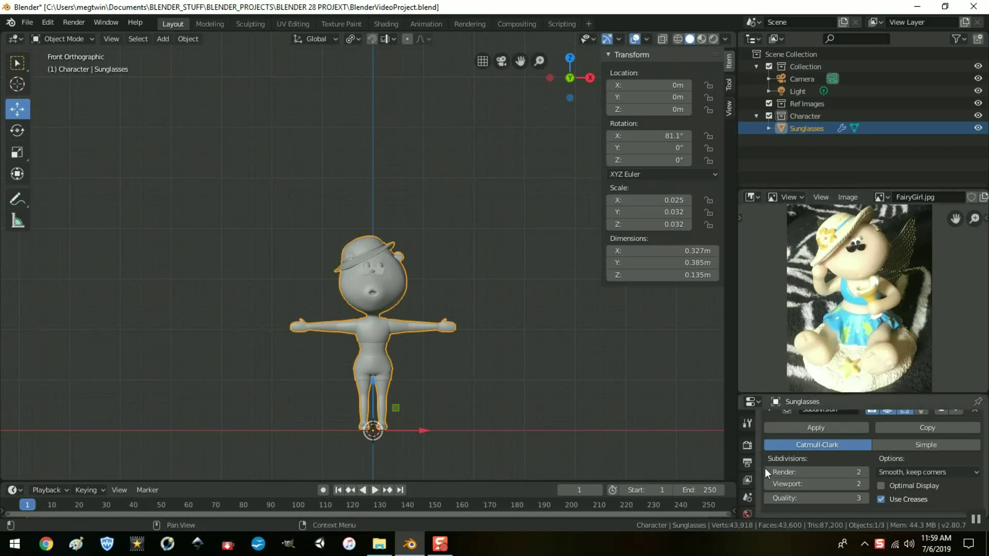
{"action": "scroll", "coordinate": [748, 465], "scroll_direction": "down", "scroll_amount": 4}
{"action": "scroll", "coordinate": [749, 464], "scroll_direction": "down", "scroll_amount": 3}
{"action": "left_click", "coordinate": [747, 481]}
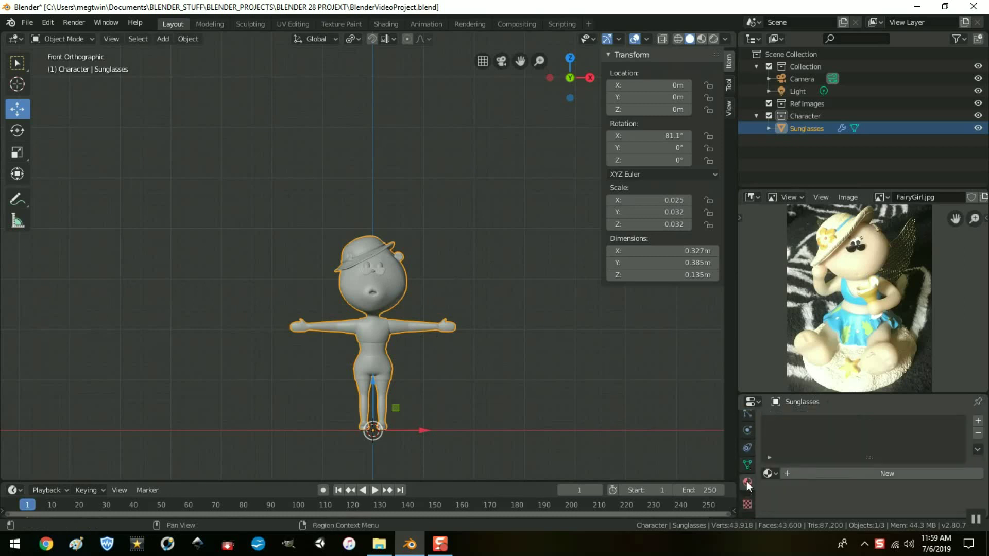
{"action": "left_click", "coordinate": [868, 469]}
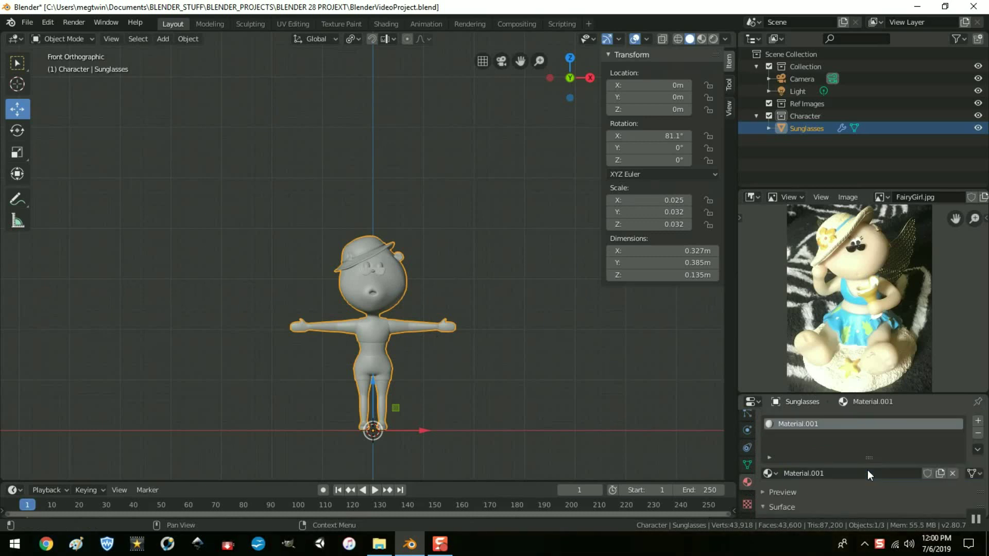
{"action": "left_click", "coordinate": [791, 473]}
{"action": "type", "text": "Clothing"}
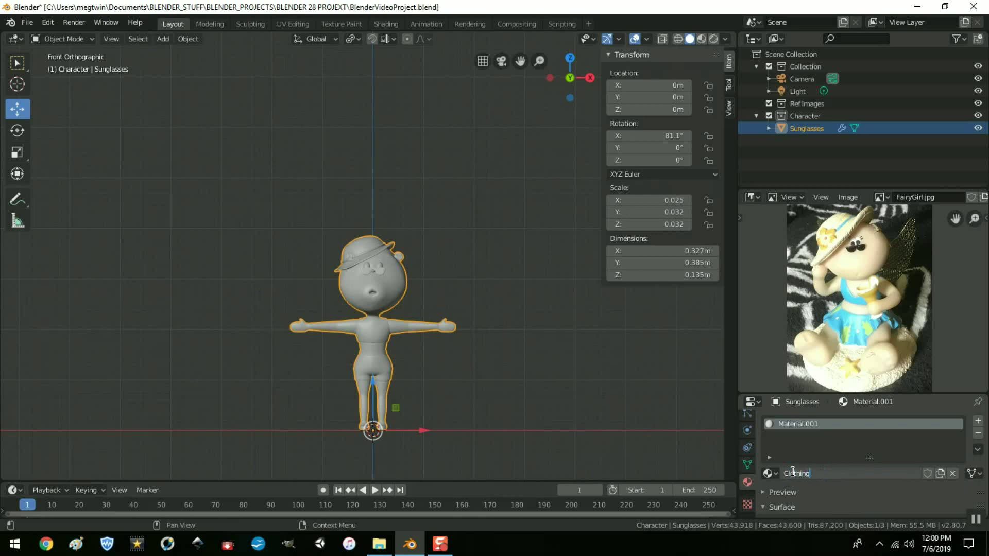
{"action": "key", "text": "Return"}
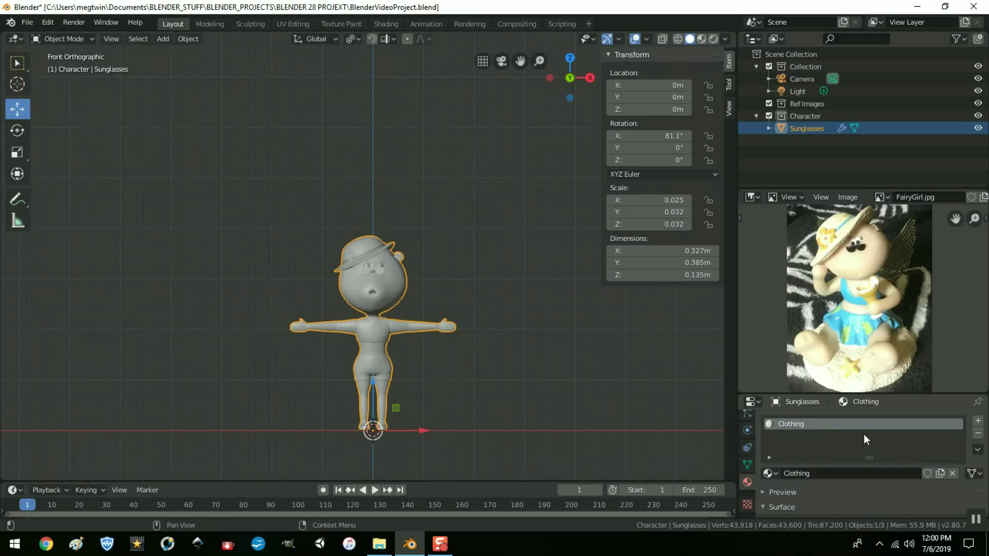
Step: Set the Clothing material's base color by sampling the light blue of the outfit in the reference image
{"action": "scroll", "coordinate": [866, 443], "scroll_direction": "down", "scroll_amount": 5}
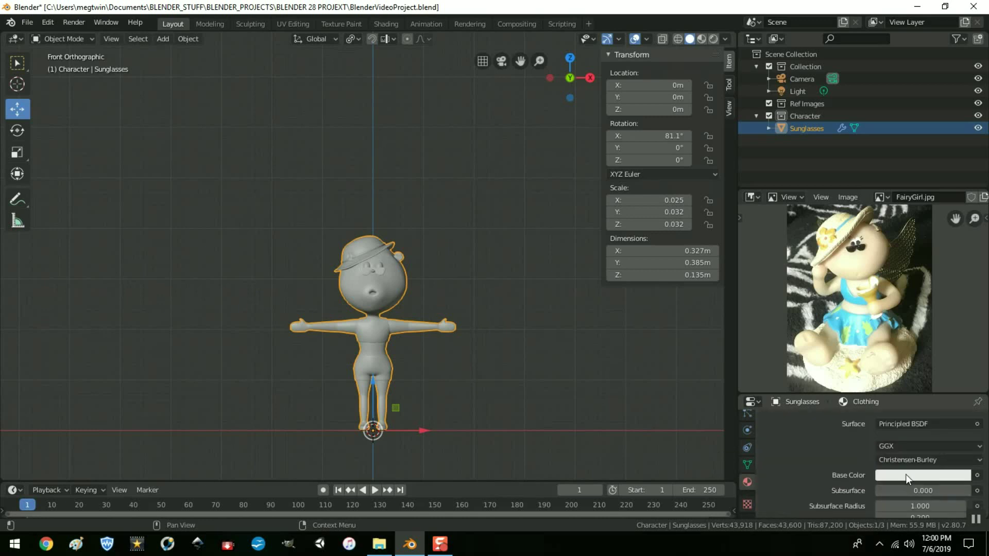
{"action": "left_click", "coordinate": [905, 477]}
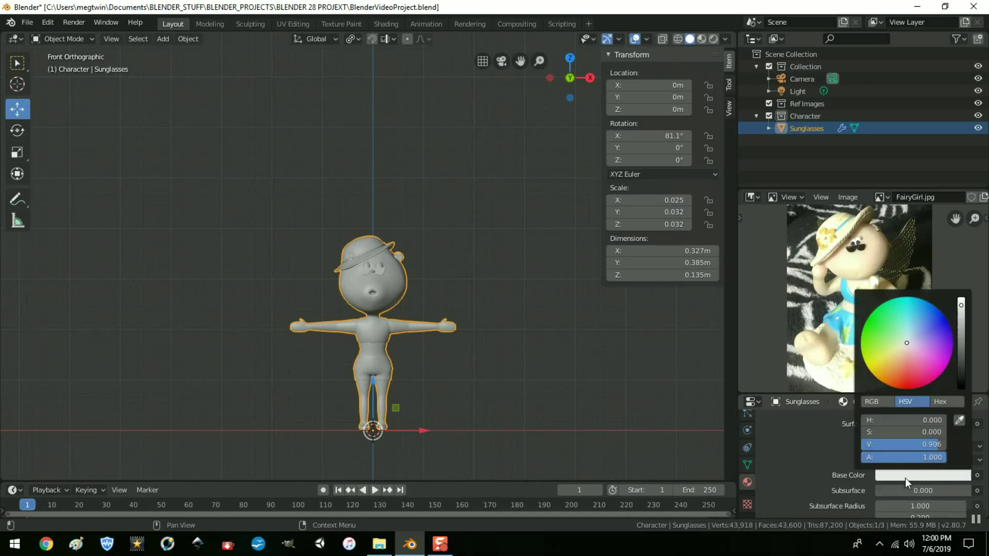
{"action": "left_click", "coordinate": [958, 420]}
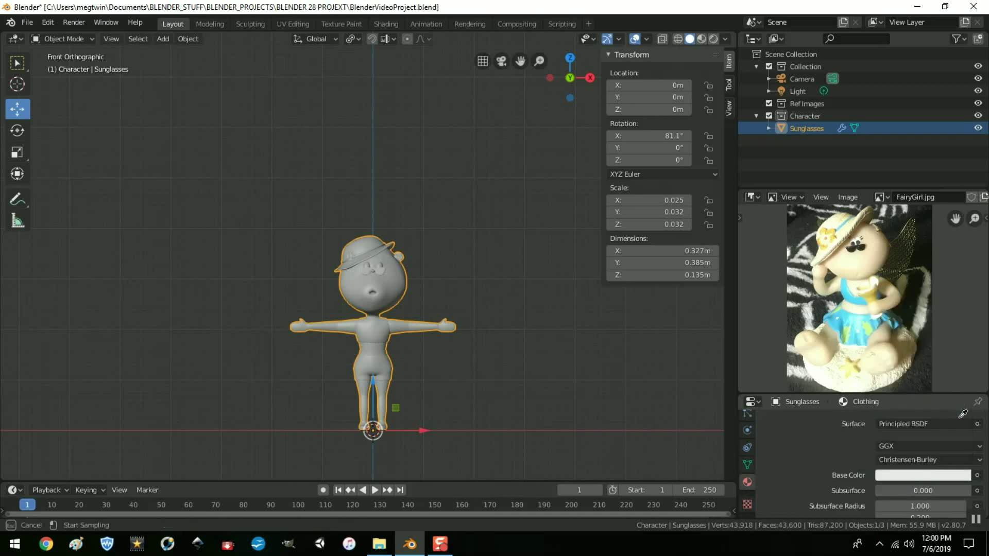
{"action": "left_click", "coordinate": [850, 296]}
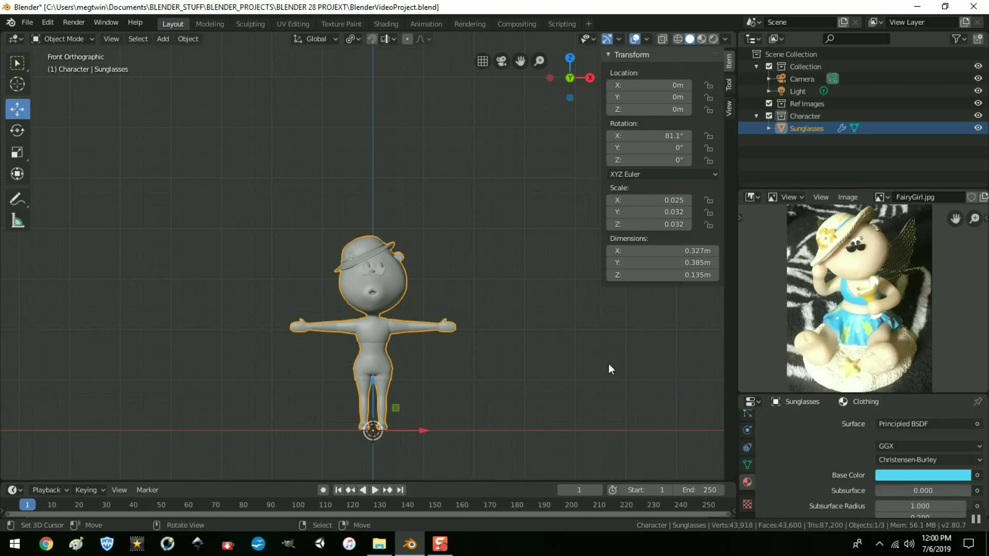
Step: In Edit Mode, select the linked faces of the top and shorts and assign the Clothing material to them
{"action": "key", "text": "Tab"}
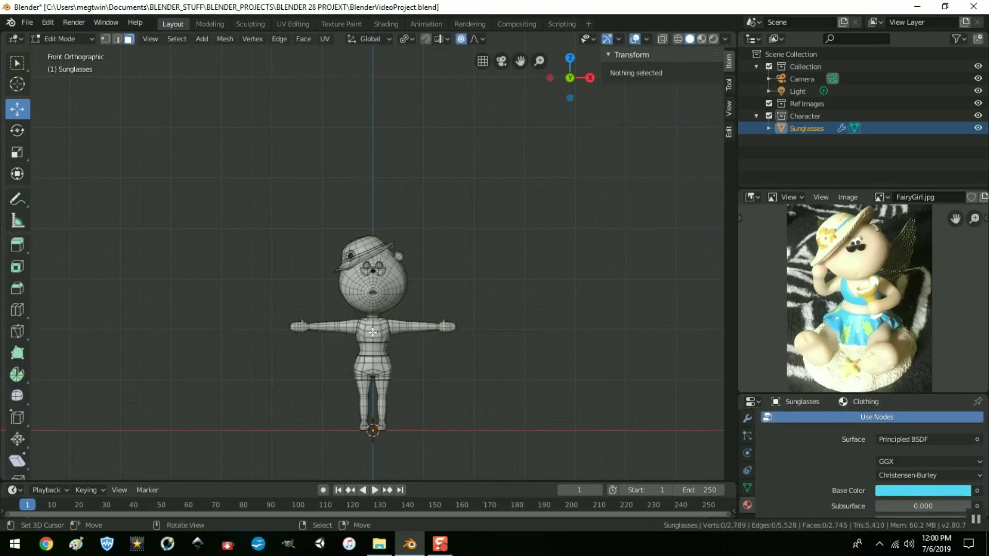
{"action": "key", "text": "l"}
{"action": "key", "text": "l"}
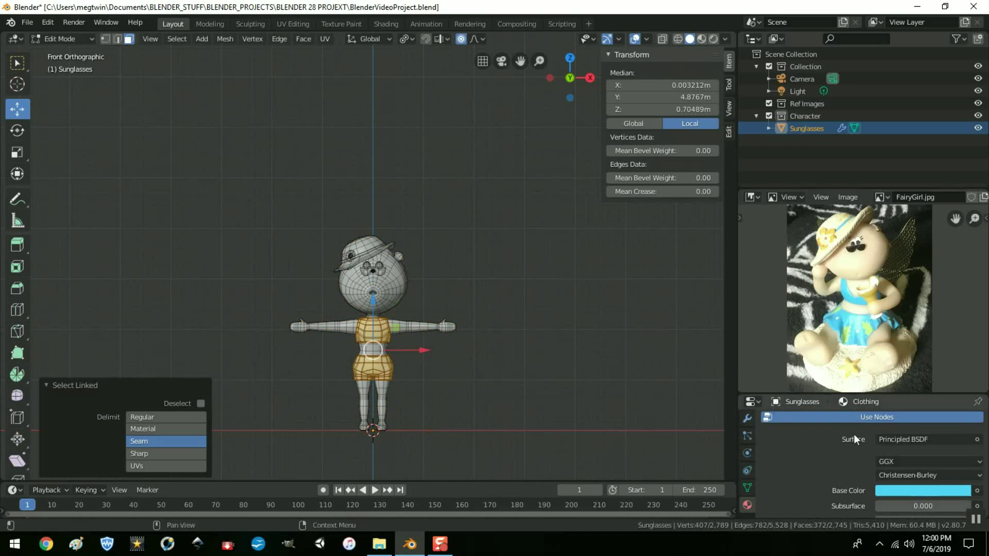
{"action": "scroll", "coordinate": [808, 437], "scroll_direction": "down", "scroll_amount": 3}
{"action": "scroll", "coordinate": [808, 438], "scroll_direction": "up", "scroll_amount": 6}
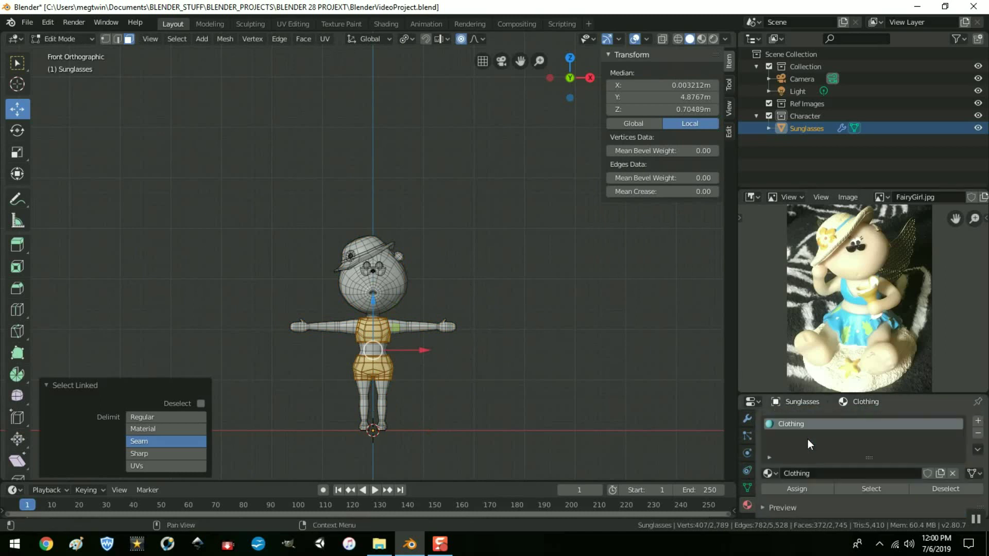
{"action": "left_click", "coordinate": [796, 490]}
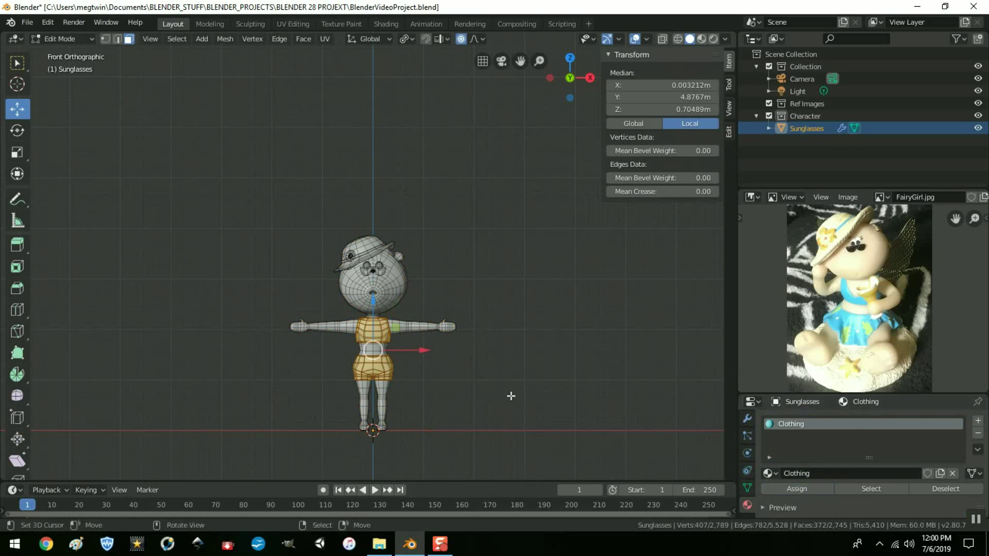
Step: Switch the viewport to material preview shading and frame the upper part of the character
{"action": "left_click", "coordinate": [701, 39]}
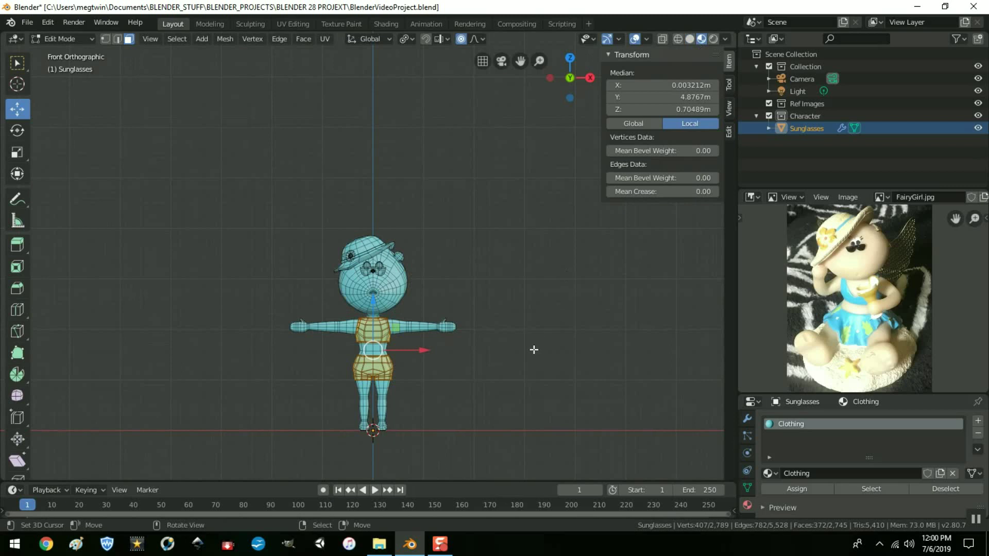
{"action": "scroll", "coordinate": [486, 335], "scroll_direction": "up", "scroll_amount": 3}
{"action": "scroll", "coordinate": [486, 335], "scroll_direction": "down", "scroll_amount": 2}
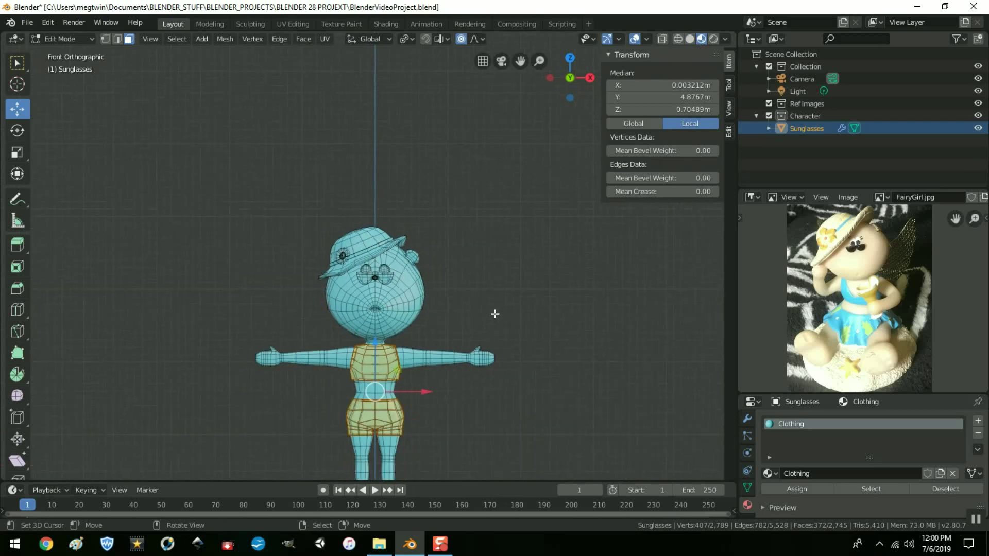
Step: Try to isolate the body by inverting the selection and deselecting the linked sunglasses and hat parts
{"action": "key", "text": "ctrl"}
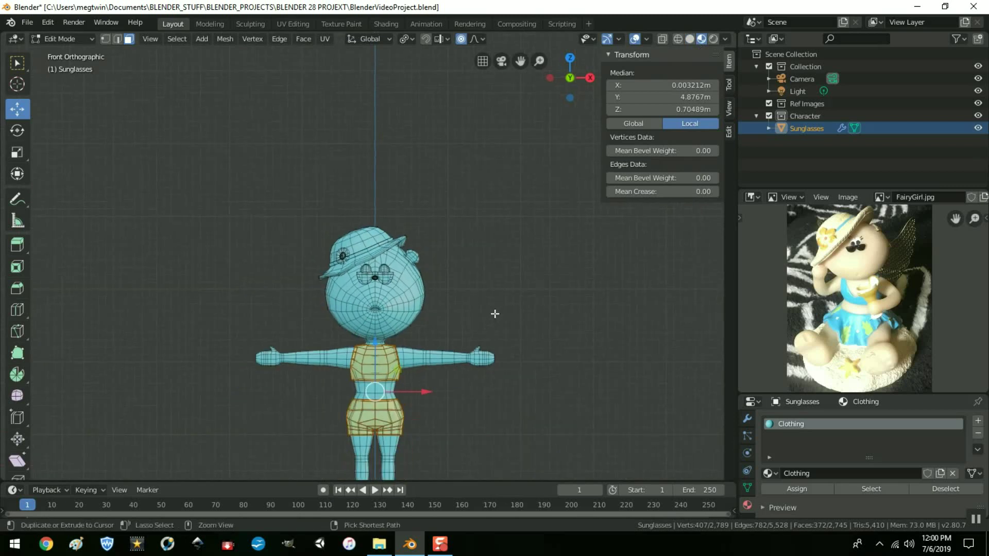
{"action": "key", "text": "ctrl+i"}
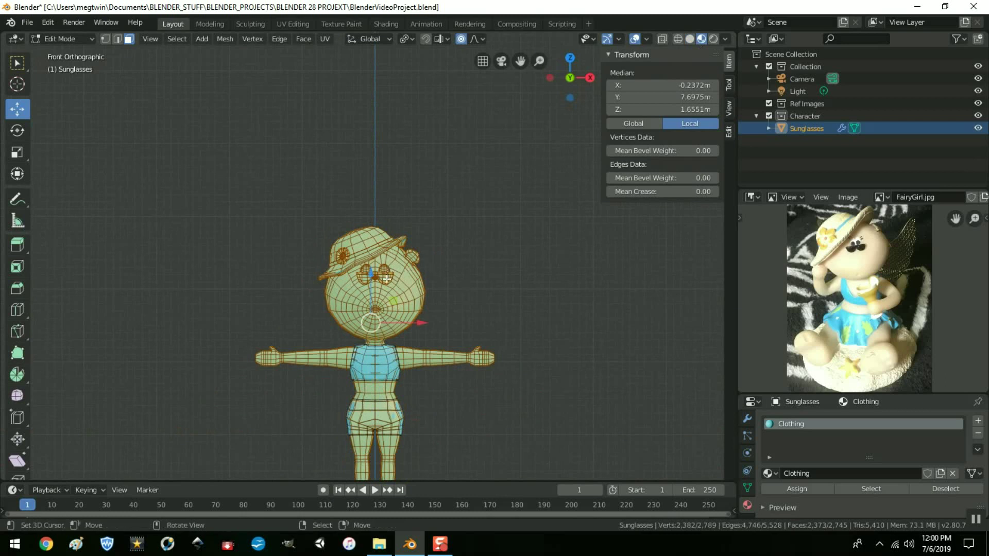
{"action": "key", "text": "shift+l"}
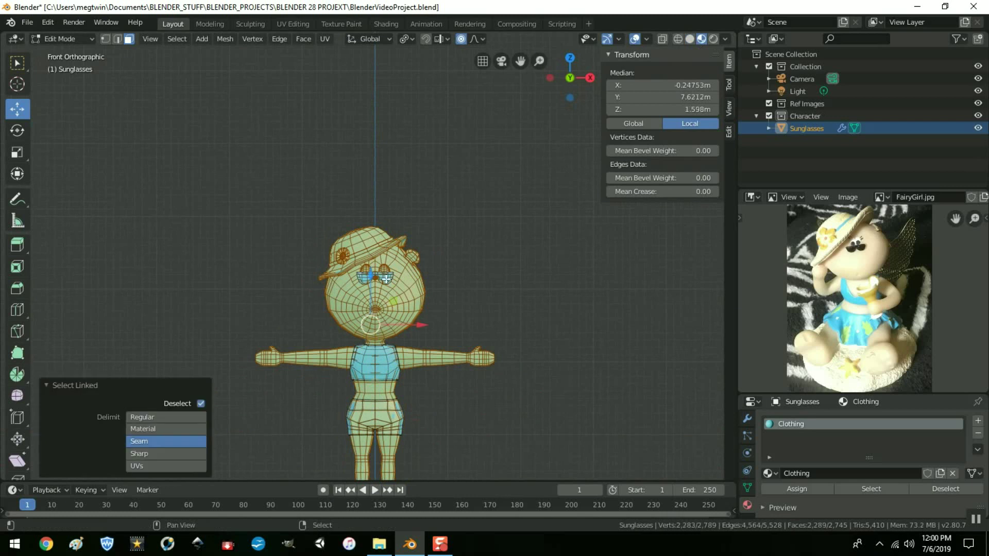
{"action": "key", "text": "shift+l"}
{"action": "key", "text": "shift+l"}
{"action": "key", "text": "shift+l"}
{"action": "key", "text": "shift+l"}
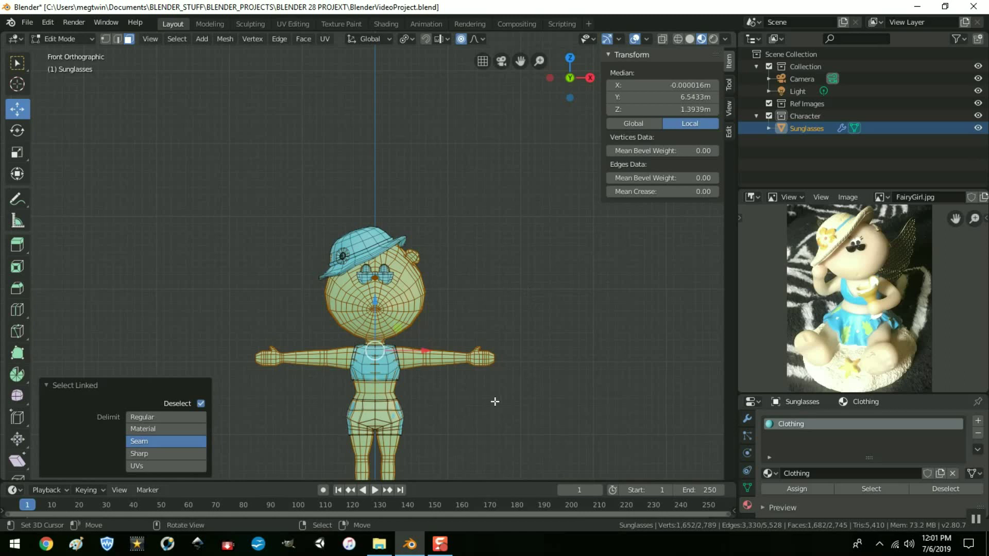
{"action": "middle_click_drag", "start_coordinate": [525, 391], "coordinate": [439, 377]}
{"action": "key", "text": "l"}
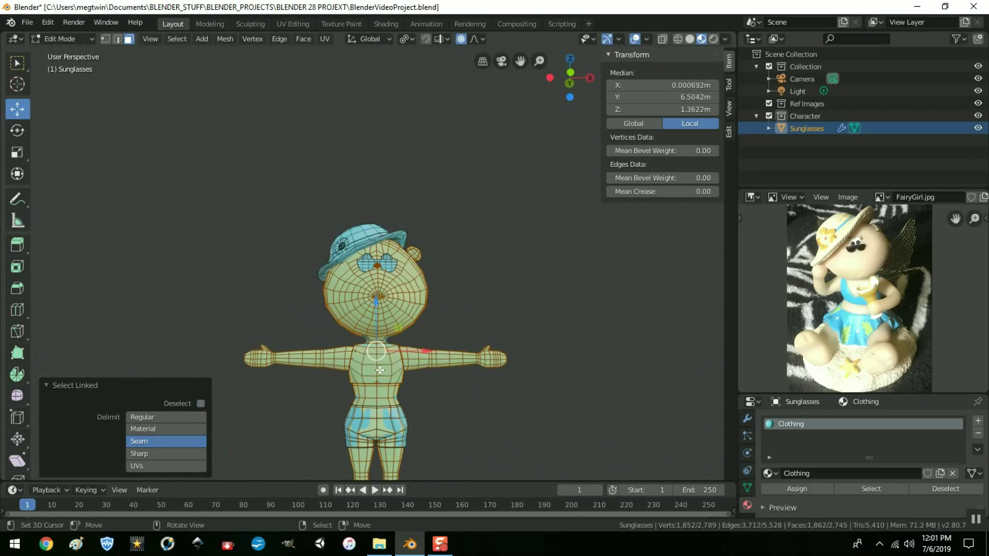
{"action": "left_click", "coordinate": [379, 369], "text": "shift"}
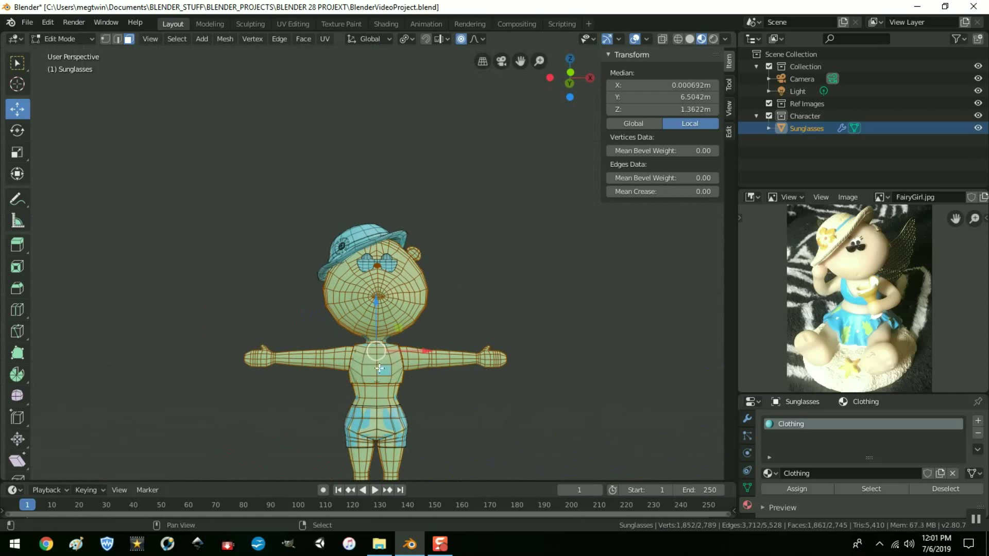
Step: Clear the selection, select the body's linked faces, and add a second material named Body
{"action": "left_click", "coordinate": [536, 369]}
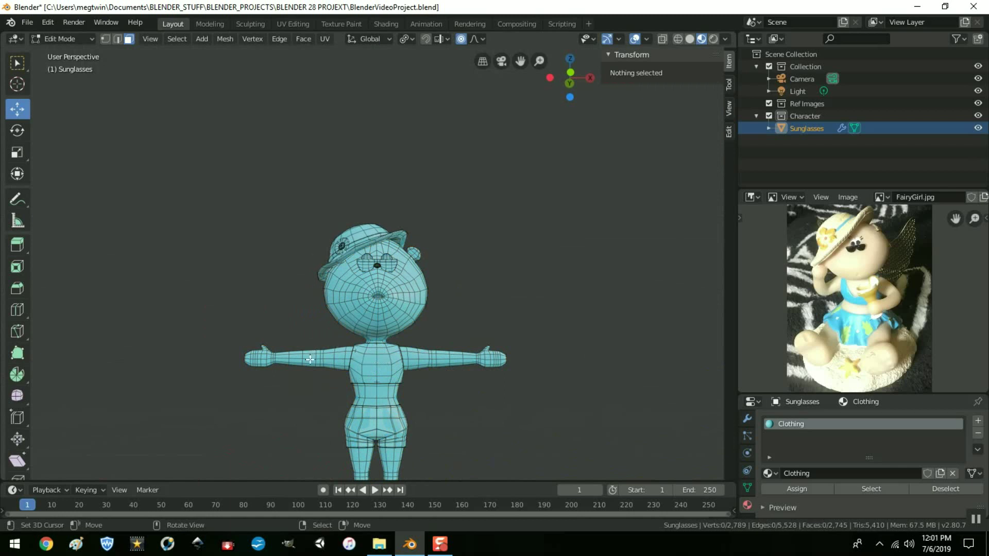
{"action": "key", "text": "l"}
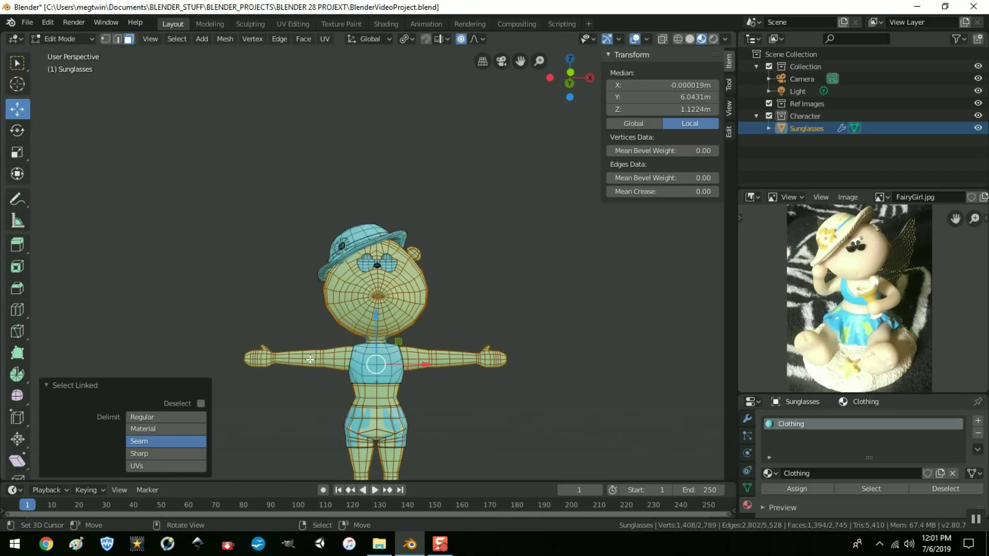
{"action": "left_click", "coordinate": [978, 421]}
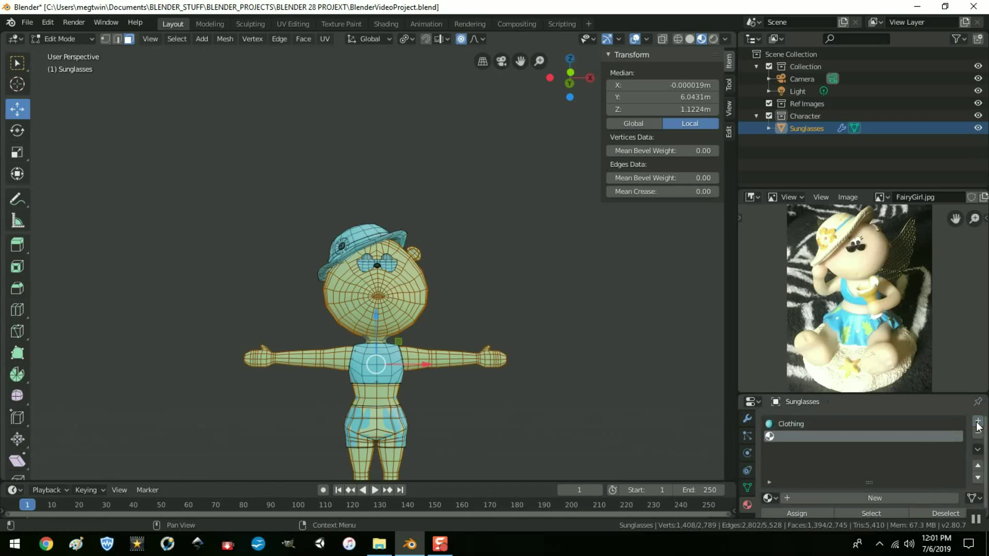
{"action": "left_click", "coordinate": [802, 499]}
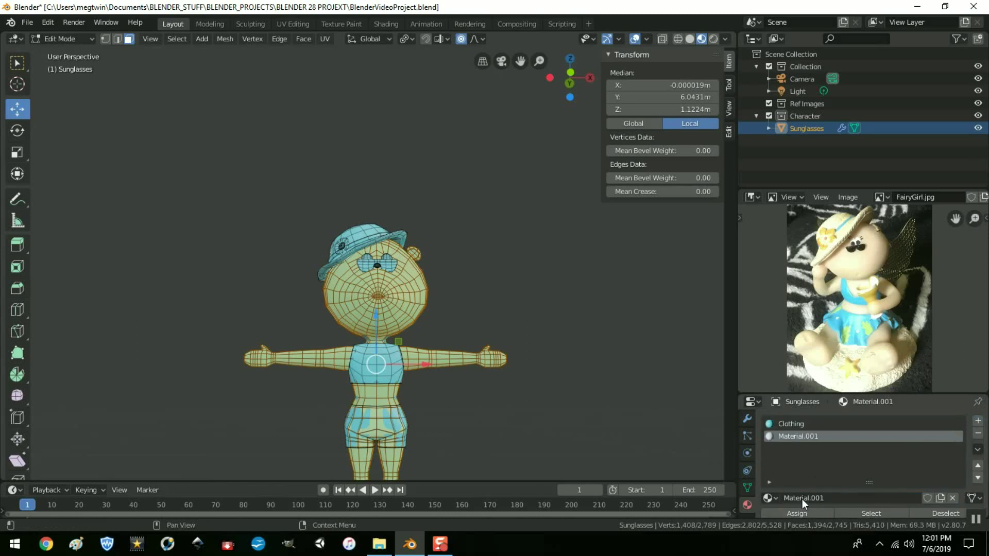
{"action": "left_click", "coordinate": [802, 499]}
{"action": "type", "text": "BOdy"}
{"action": "key", "text": "Return"}
{"action": "key", "text": "Escape"}
{"action": "double_click", "coordinate": [783, 436]}
{"action": "type", "text": "Body"}
{"action": "key", "text": "Return"}
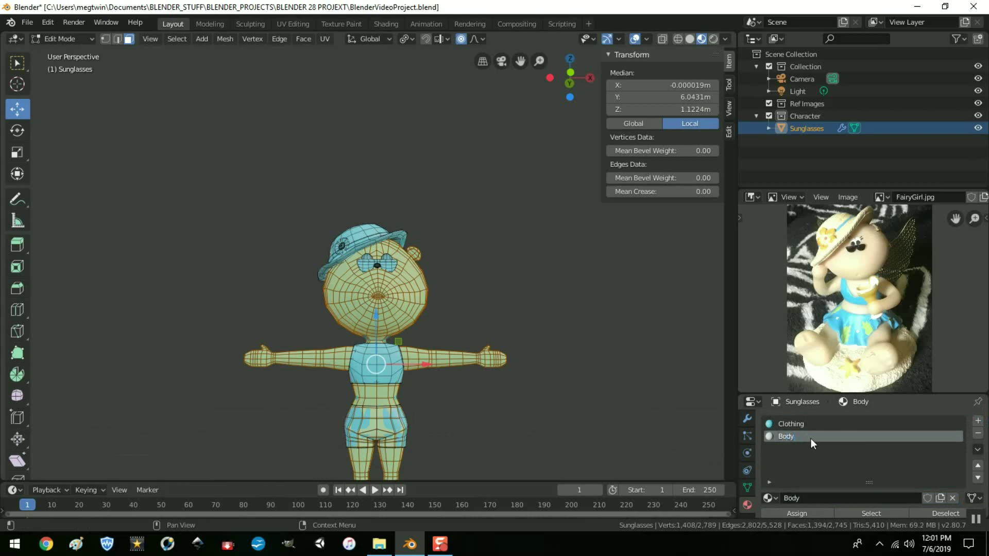
Step: Enlarge the material settings area and set Body's base color by sampling the cream skin in the reference image
{"action": "scroll", "coordinate": [897, 437], "scroll_direction": "down", "scroll_amount": 5}
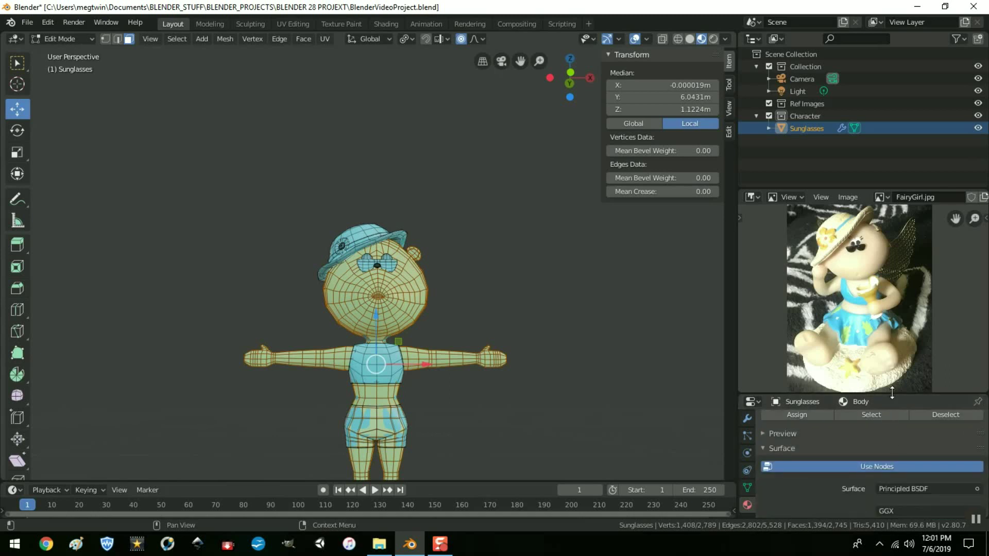
{"action": "left_click_drag", "start_coordinate": [892, 394], "coordinate": [892, 331]}
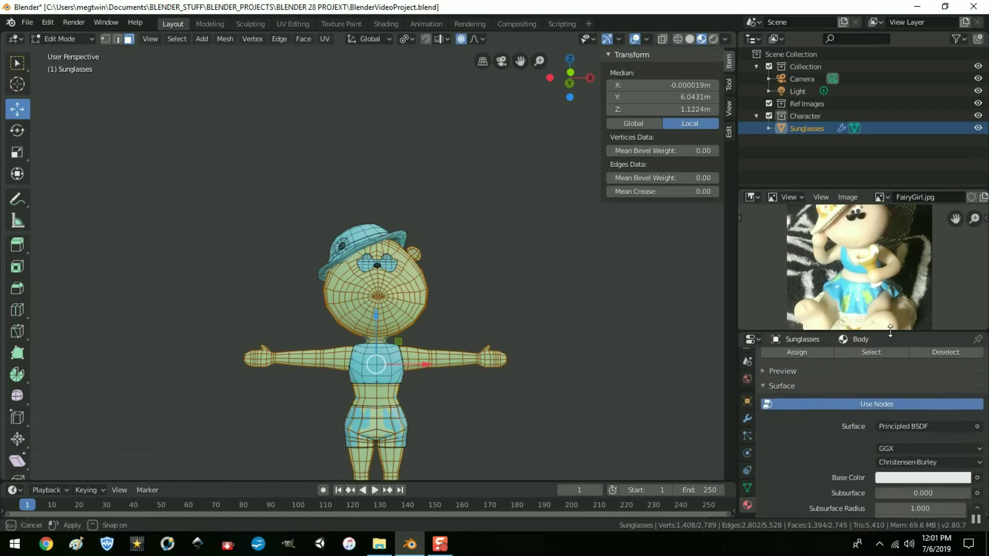
{"action": "left_click", "coordinate": [892, 478]}
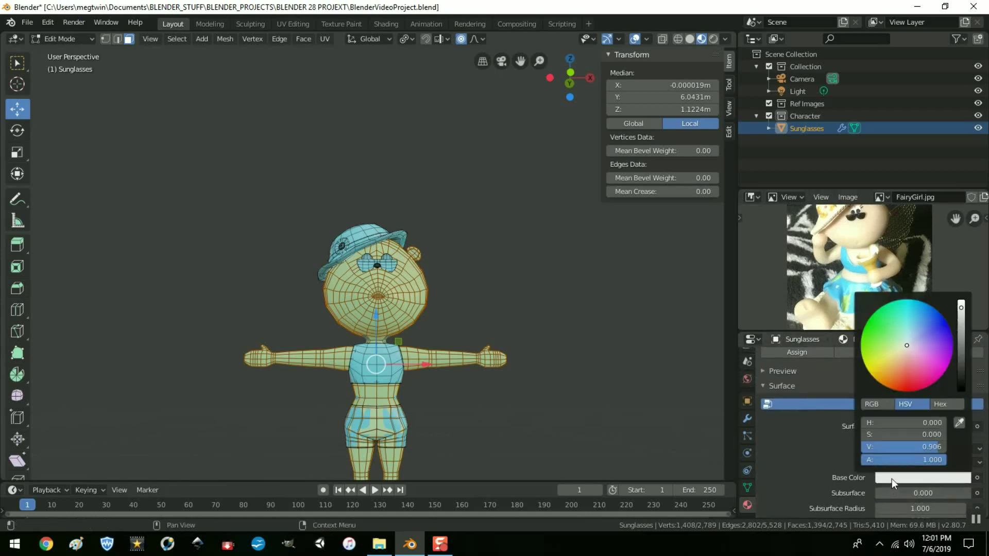
{"action": "left_click", "coordinate": [961, 423]}
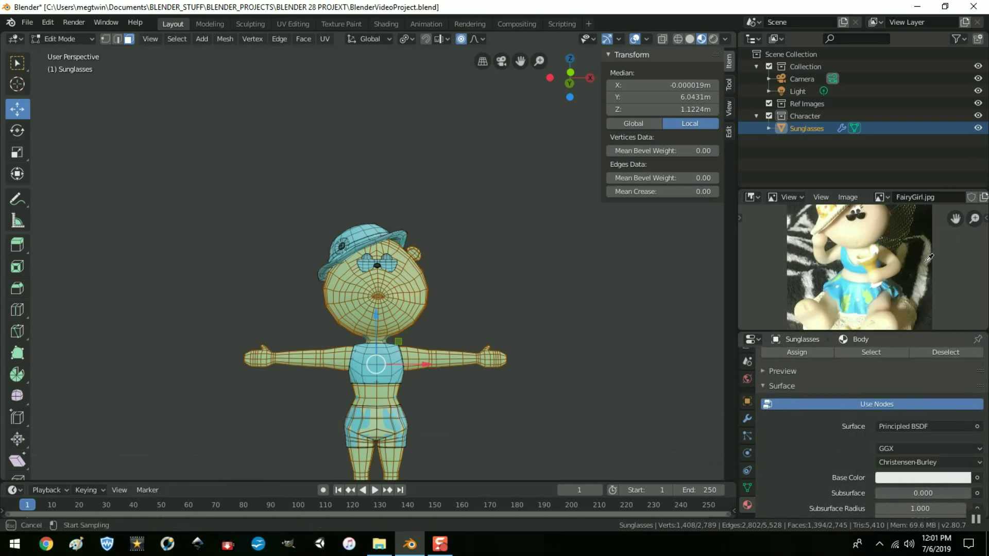
{"action": "left_click", "coordinate": [882, 302]}
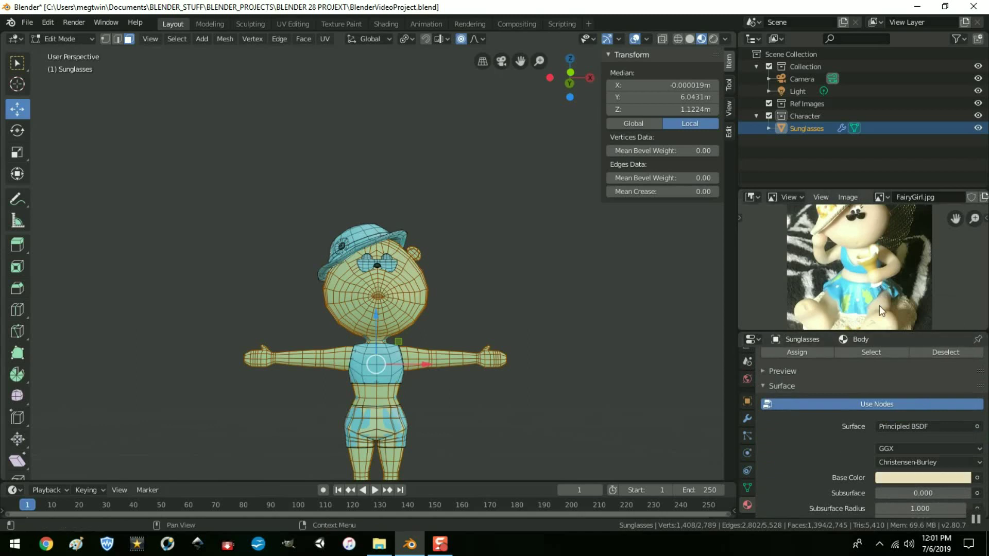
Step: Assign the Body material to the selected body faces and return to Object Mode
{"action": "left_click", "coordinate": [801, 352]}
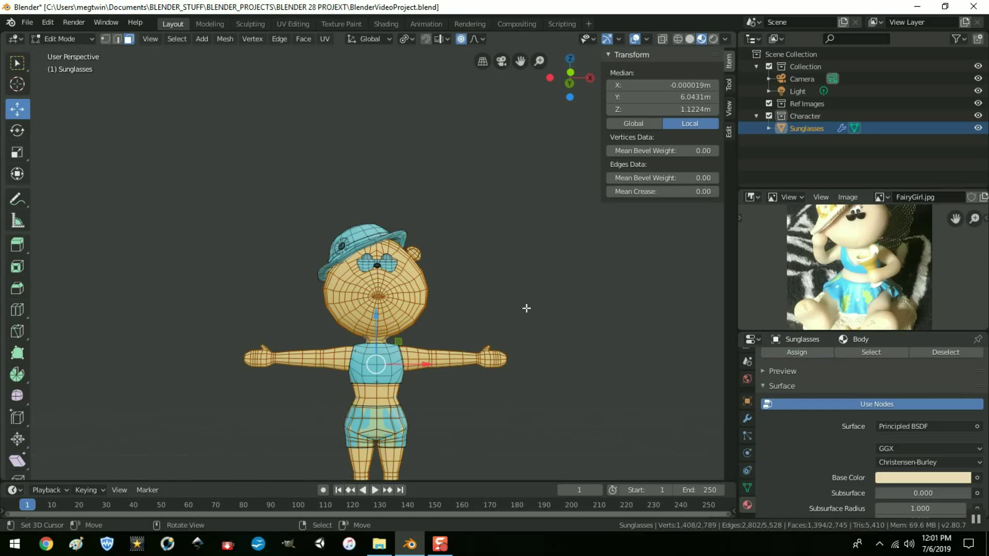
{"action": "key", "text": "Tab"}
{"action": "mouse_move", "coordinate": [554, 336]}
{"action": "middle_mouse_down"}
{"action": "mouse_move", "coordinate": [536, 366]}
{"action": "mouse_move", "coordinate": [421, 352]}
{"action": "mouse_move", "coordinate": [538, 351]}
{"action": "mouse_move", "coordinate": [338, 345]}
{"action": "mouse_move", "coordinate": [547, 350]}
{"action": "middle_mouse_up"}
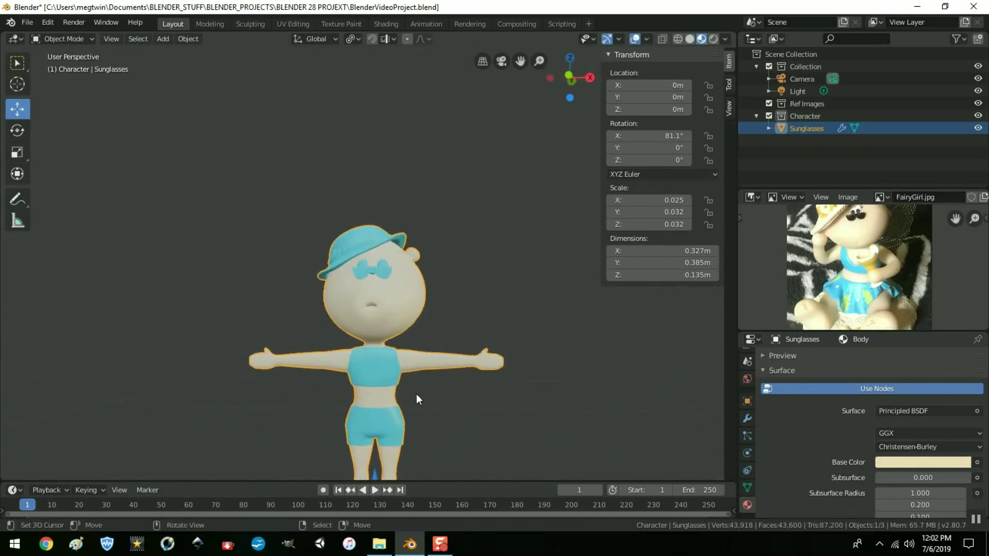
Step: Set the Body material's Specular value to 0
{"action": "scroll", "coordinate": [858, 446], "scroll_direction": "down", "scroll_amount": 5}
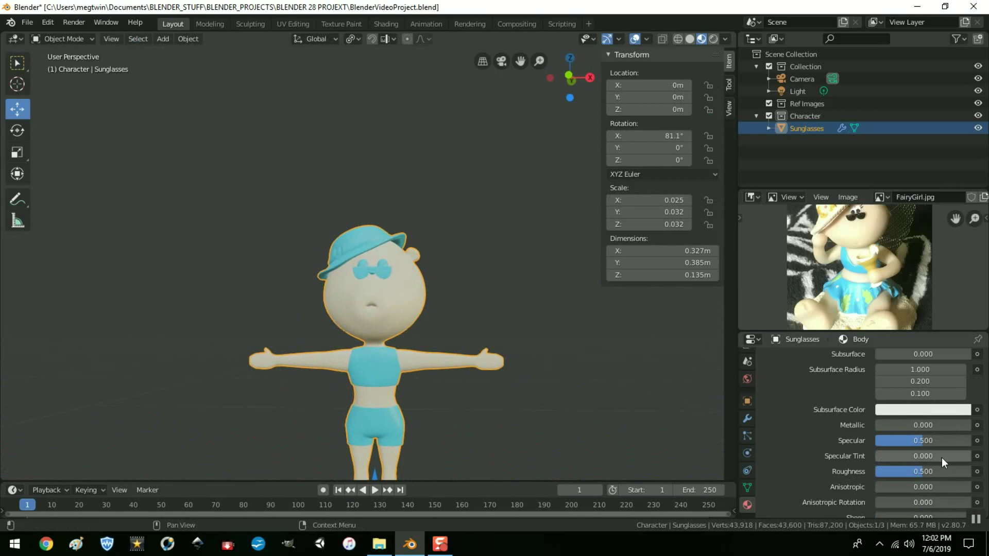
{"action": "left_click_drag", "start_coordinate": [920, 442], "coordinate": [872, 442]}
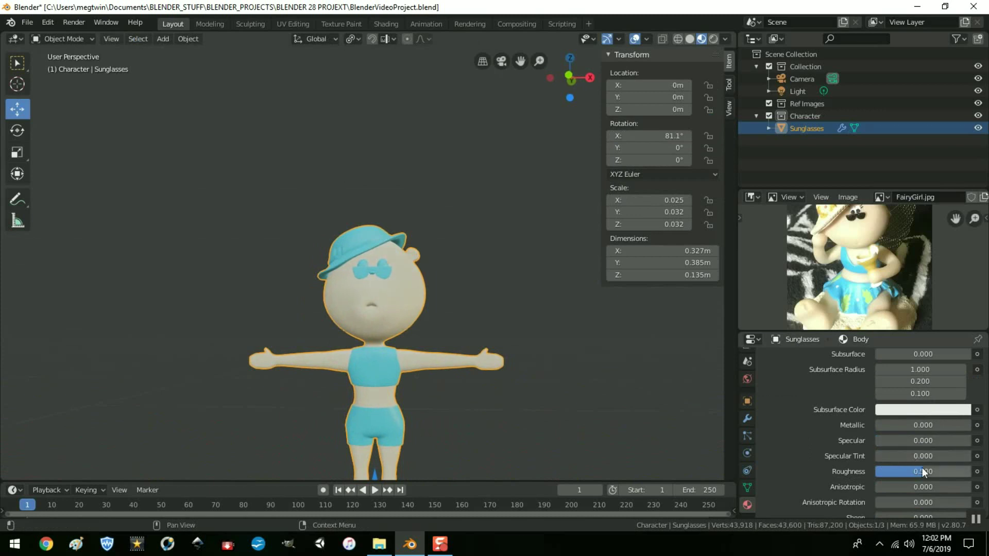
Step: Lower the Body material's Roughness to 0.054 and darken its cream base color slightly
{"action": "left_click_drag", "start_coordinate": [920, 469], "coordinate": [875, 468]}
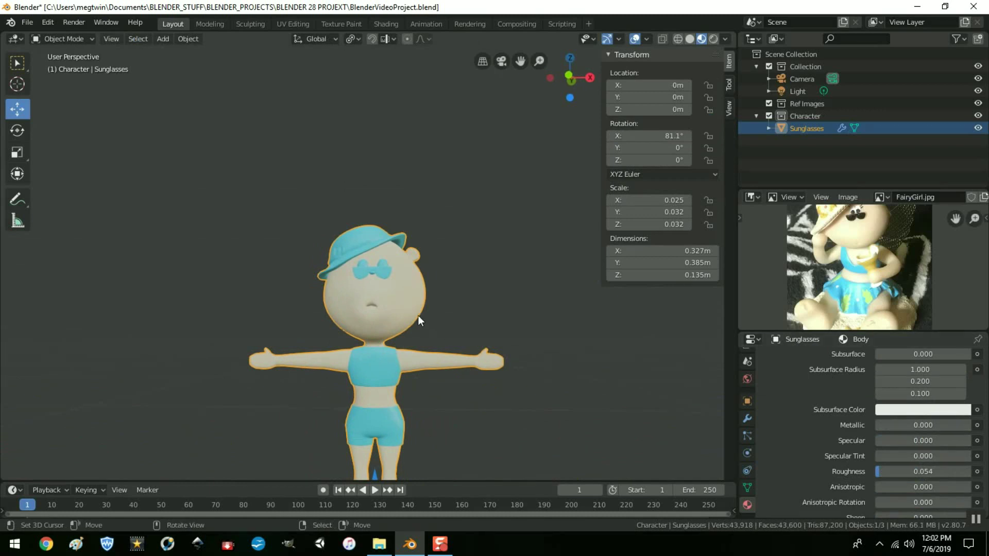
{"action": "scroll", "coordinate": [913, 408], "scroll_direction": "up", "scroll_amount": 5}
{"action": "left_click", "coordinate": [898, 437]}
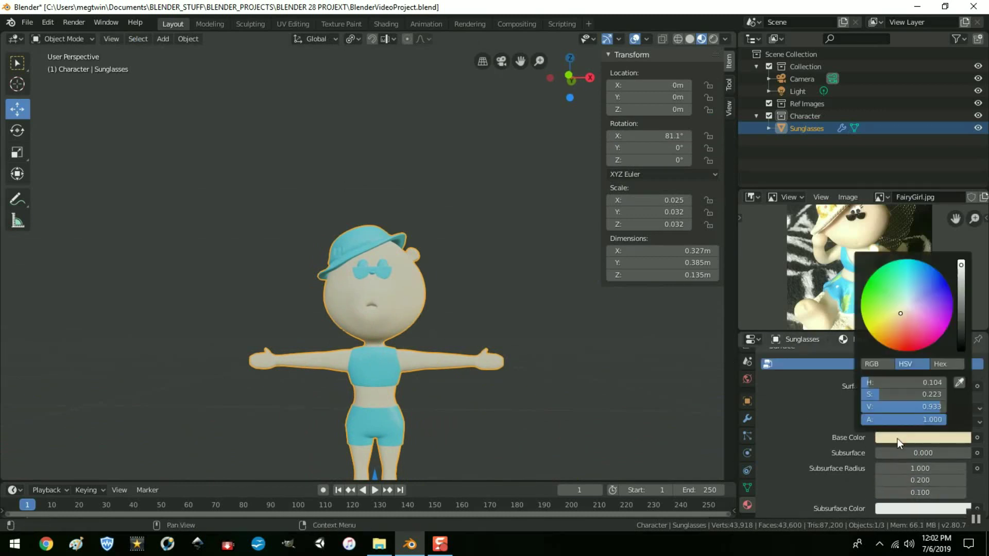
{"action": "left_click_drag", "start_coordinate": [961, 264], "coordinate": [960, 278]}
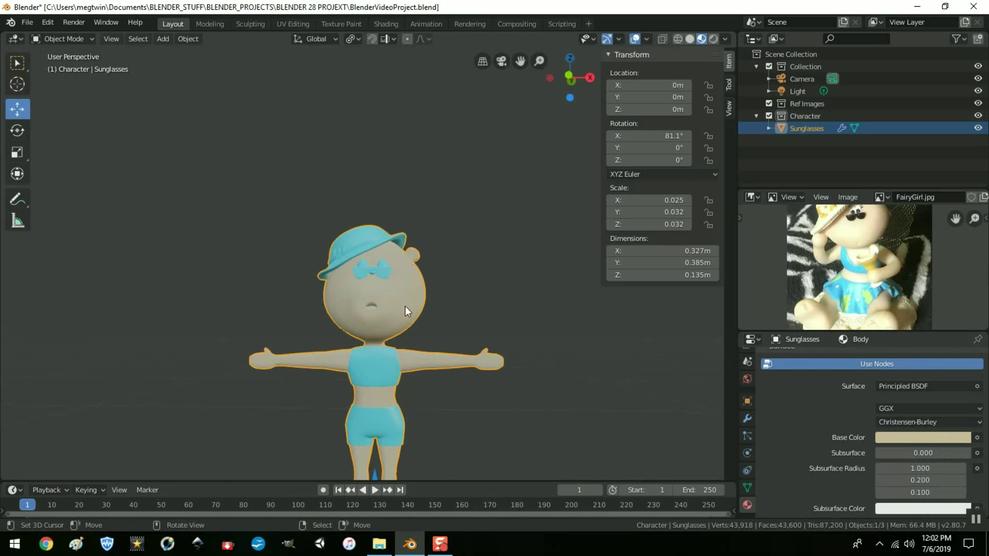
Step: Select only the sunglasses' linked faces in Edit Mode and add a third material named Sunglasses
{"action": "key", "text": "Tab"}
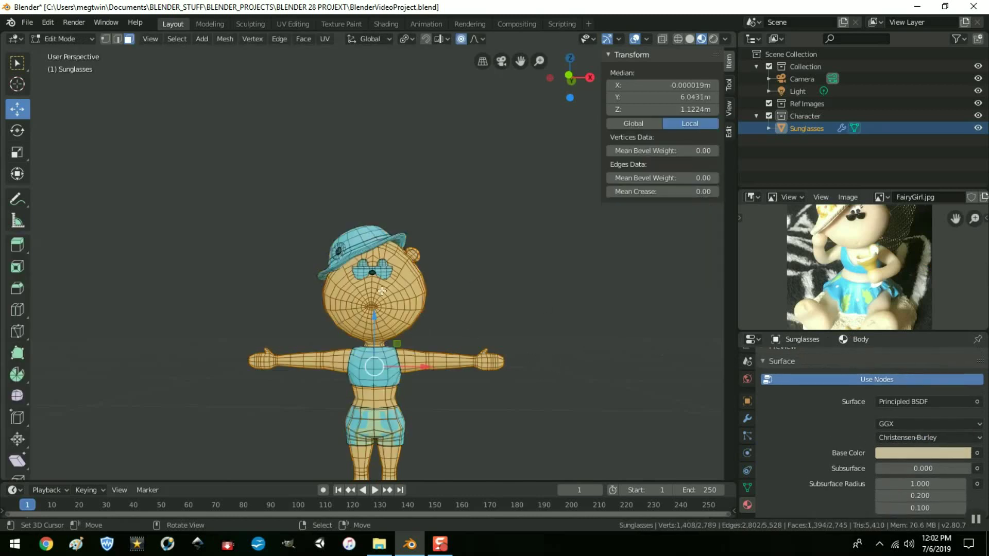
{"action": "key", "text": "alt+a"}
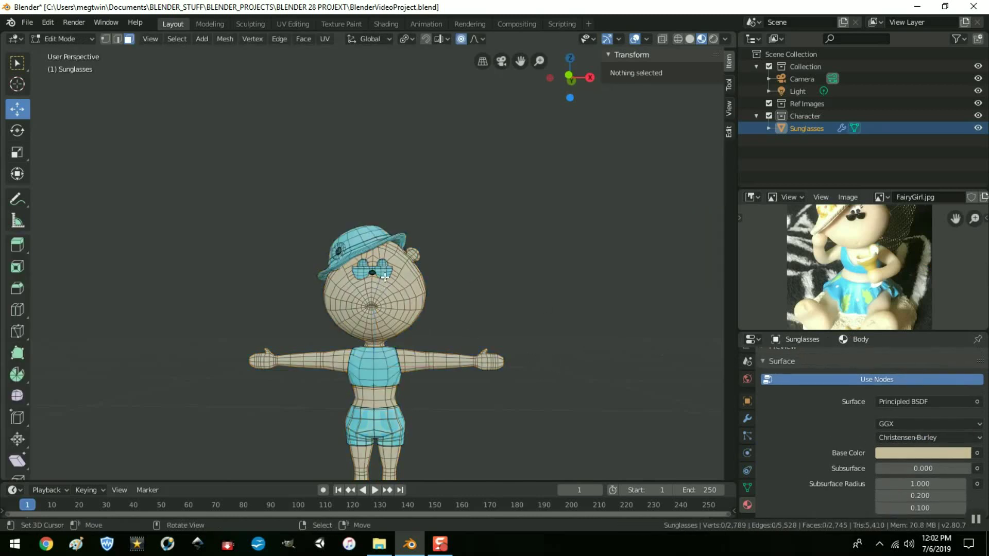
{"action": "key", "text": "l"}
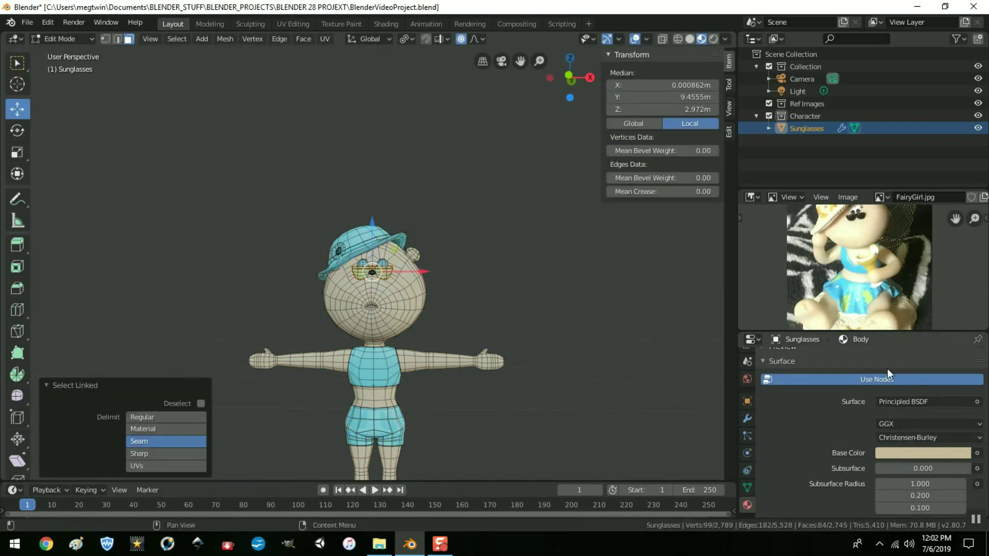
{"action": "scroll", "coordinate": [823, 403], "scroll_direction": "up", "scroll_amount": 5}
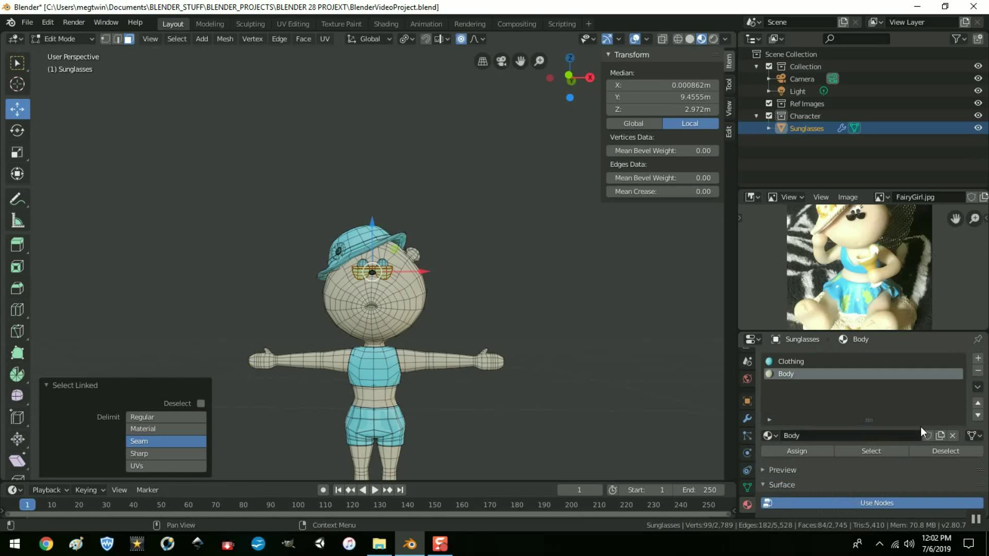
{"action": "left_click", "coordinate": [978, 358]}
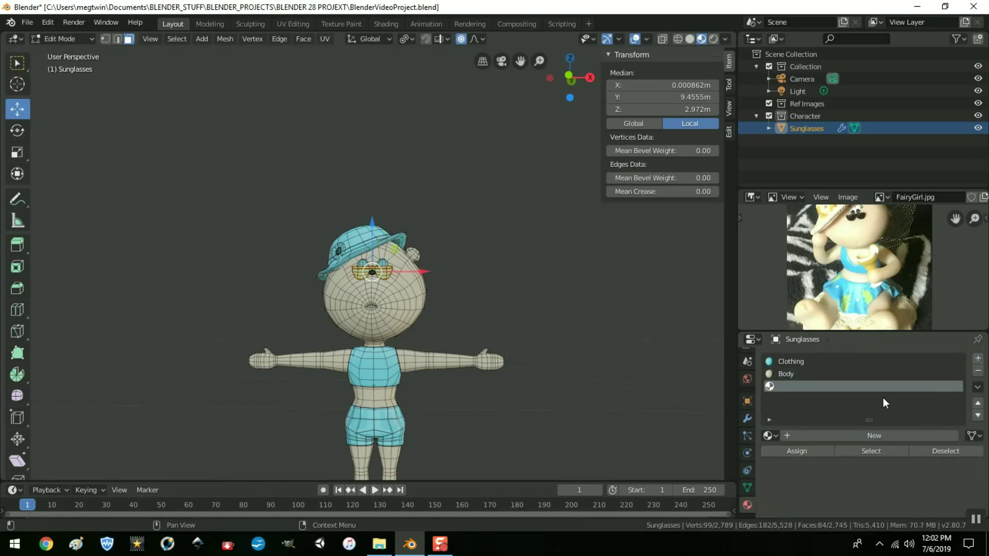
{"action": "left_click", "coordinate": [801, 435]}
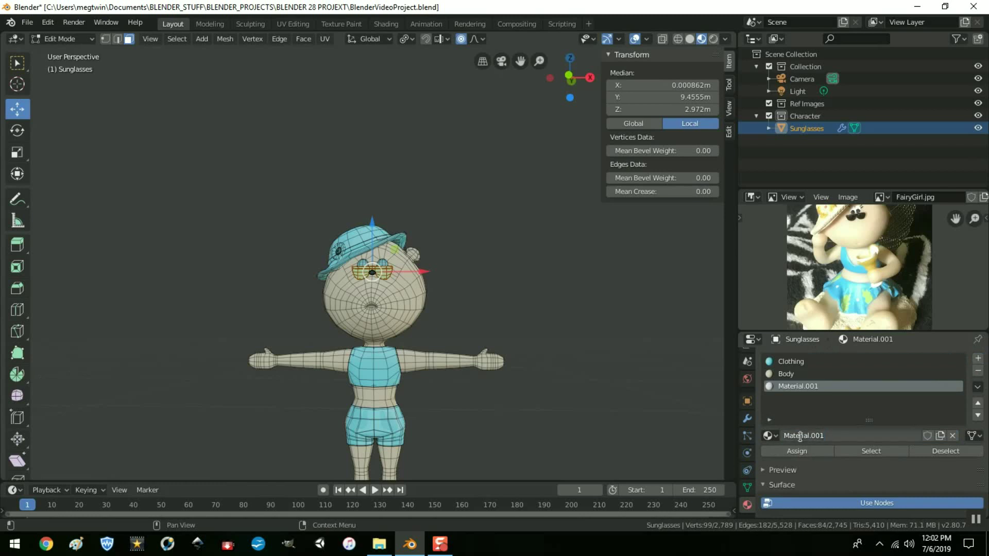
{"action": "left_click", "coordinate": [814, 436]}
{"action": "type", "text": "Sunglasses"}
{"action": "key", "text": "Return"}
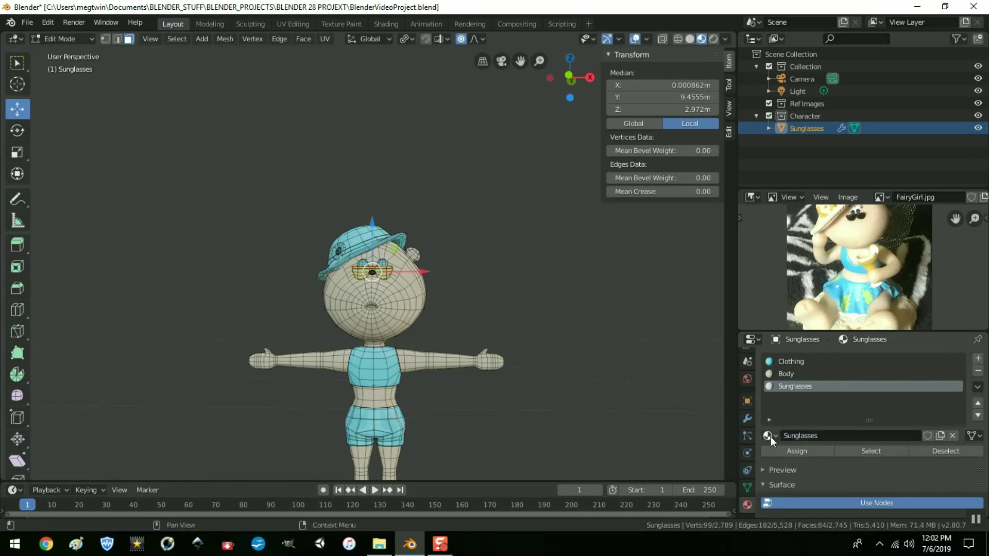
Step: Sample the dark glasses in the reference image as the Sunglasses base color and assign the material to the selected faces
{"action": "scroll", "coordinate": [901, 435], "scroll_direction": "down", "scroll_amount": 2}
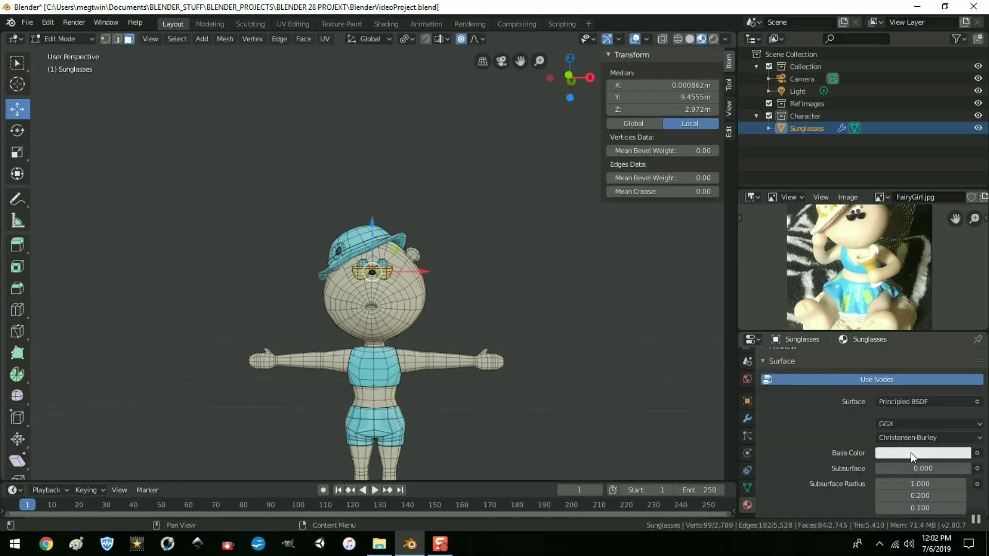
{"action": "left_click", "coordinate": [910, 453]}
{"action": "left_click", "coordinate": [963, 396]}
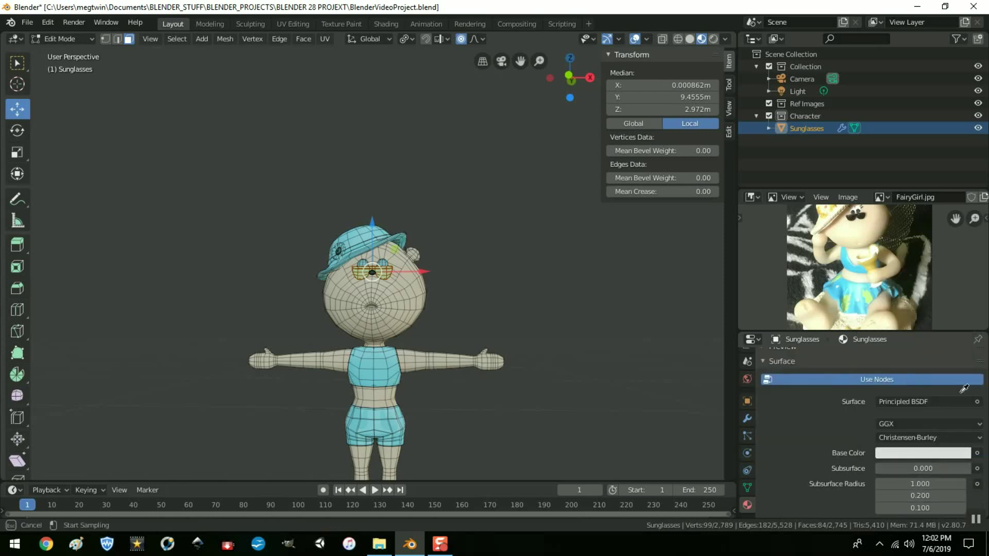
{"action": "left_click", "coordinate": [861, 216]}
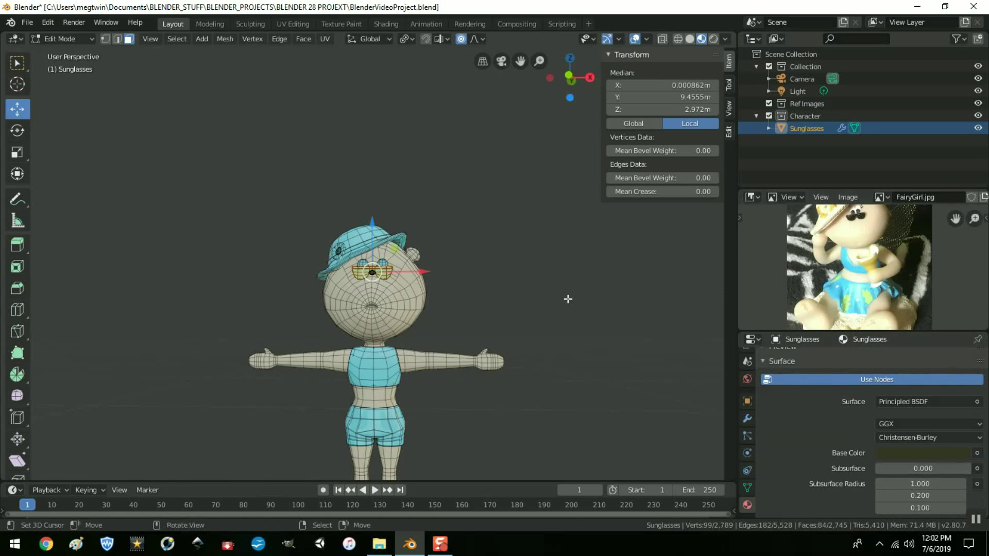
{"action": "scroll", "coordinate": [811, 385], "scroll_direction": "up", "scroll_amount": 5}
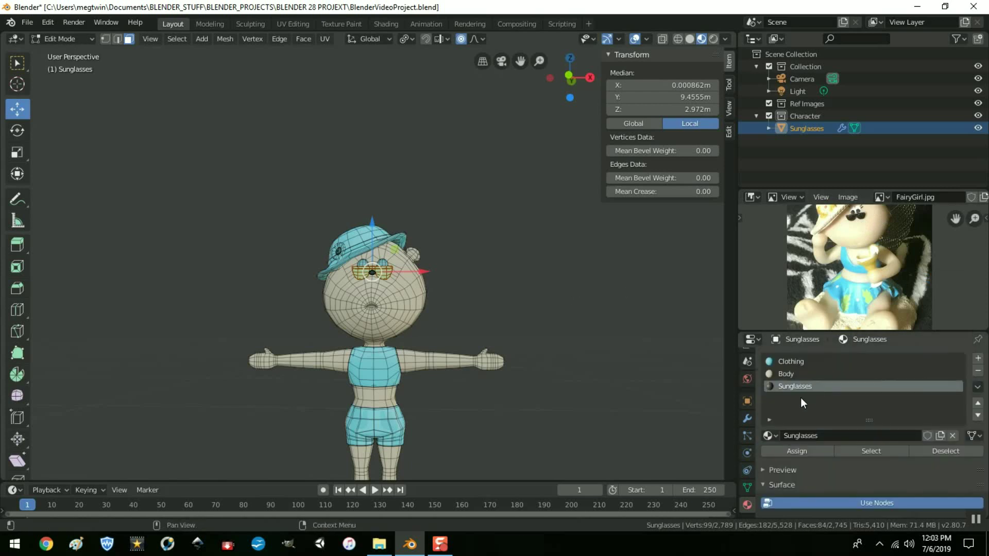
{"action": "left_click", "coordinate": [792, 450]}
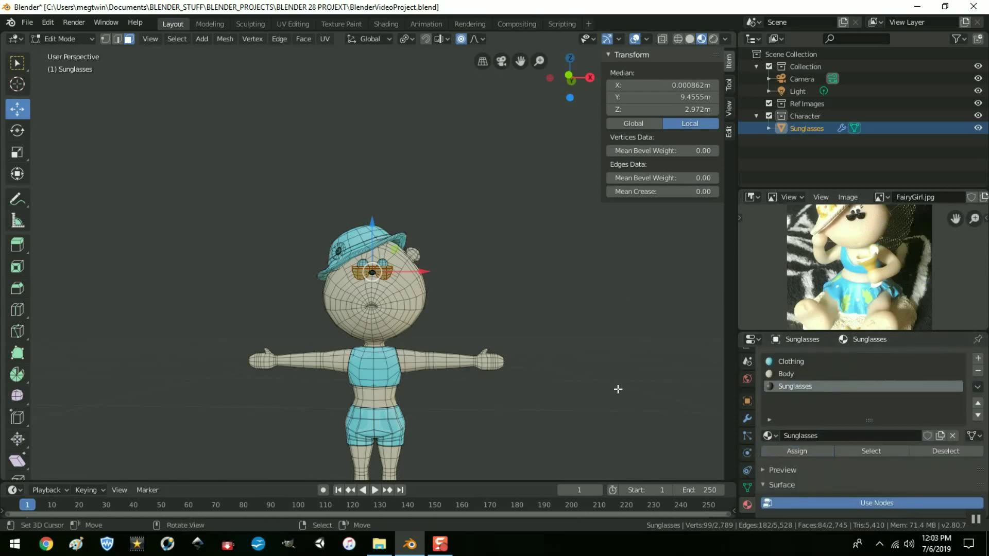
Step: Darken the Sunglasses material's base color to an HSV value of 0.060 and return to Object Mode
{"action": "scroll", "coordinate": [583, 353], "scroll_direction": "up", "scroll_amount": 10}
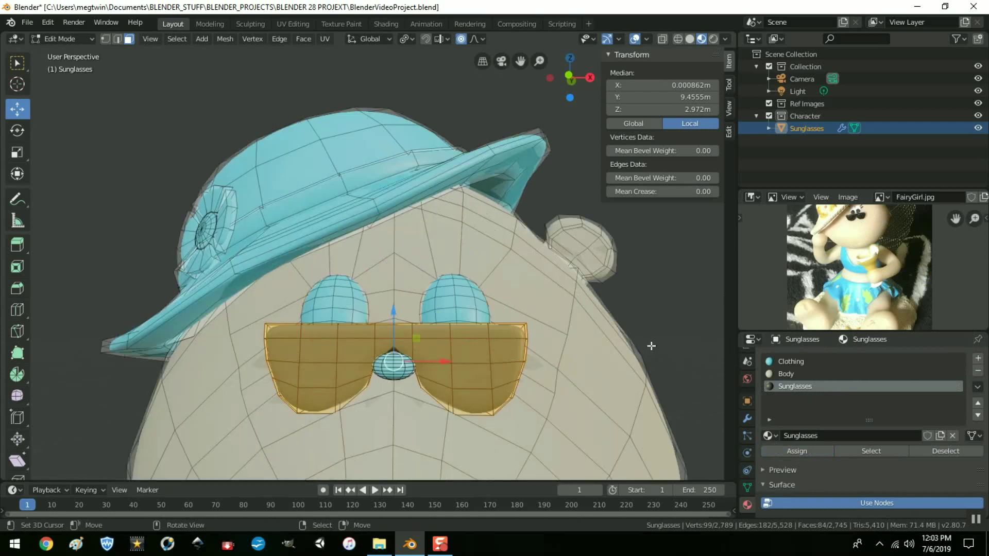
{"action": "scroll", "coordinate": [651, 345], "scroll_direction": "down", "scroll_amount": 6}
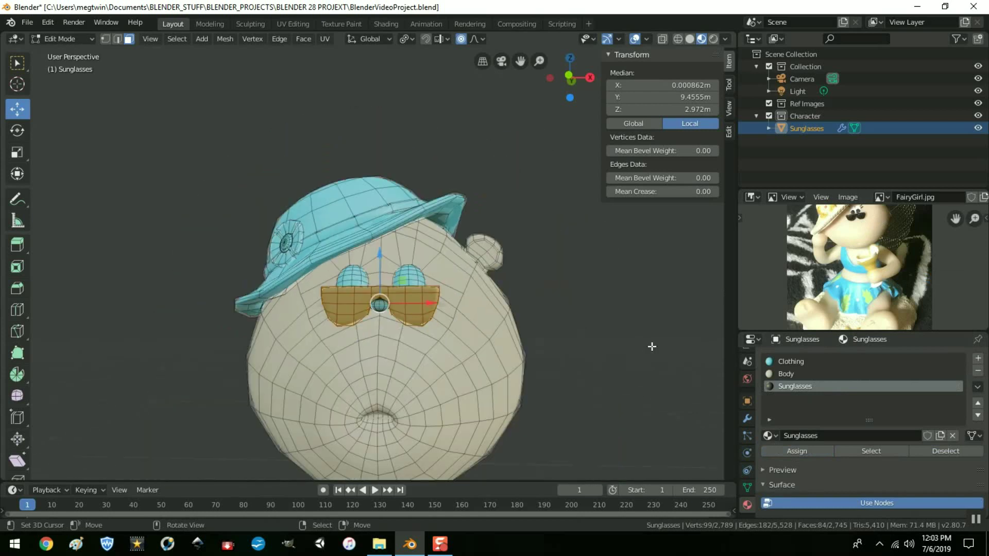
{"action": "scroll", "coordinate": [895, 428], "scroll_direction": "down", "scroll_amount": 3}
{"action": "scroll", "coordinate": [896, 422], "scroll_direction": "down", "scroll_amount": 5}
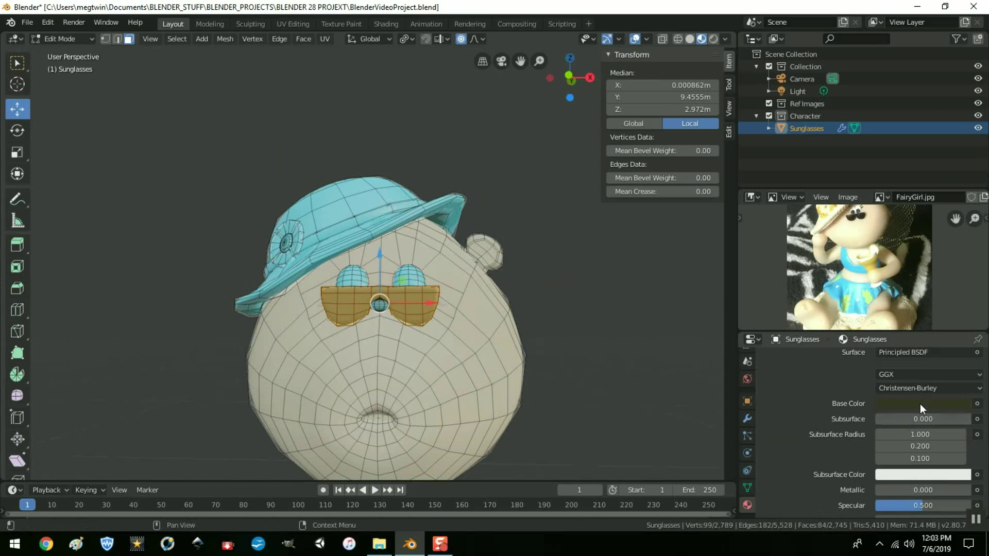
{"action": "left_click", "coordinate": [920, 404]}
{"action": "left_click_drag", "start_coordinate": [962, 295], "coordinate": [961, 309]}
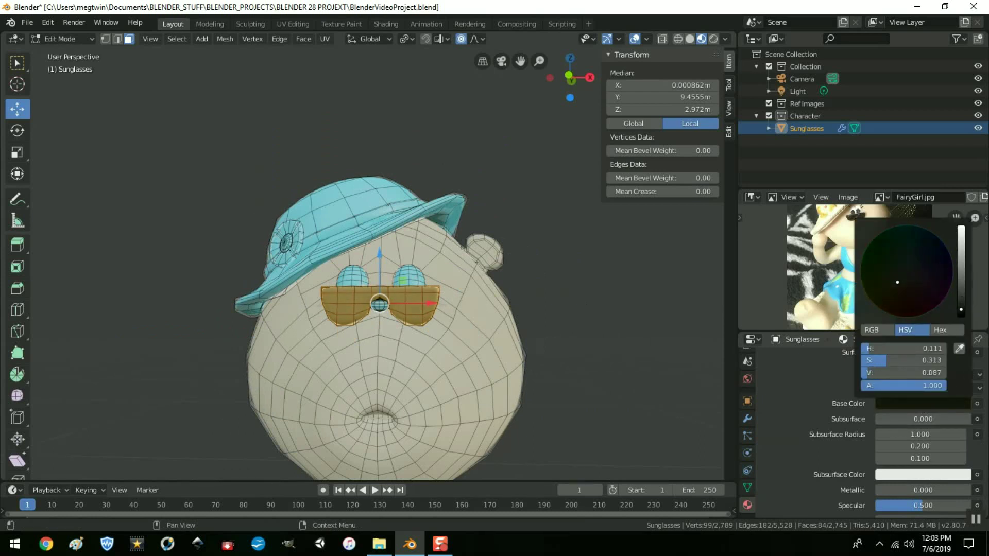
{"action": "scroll", "coordinate": [802, 392], "scroll_direction": "up", "scroll_amount": 5}
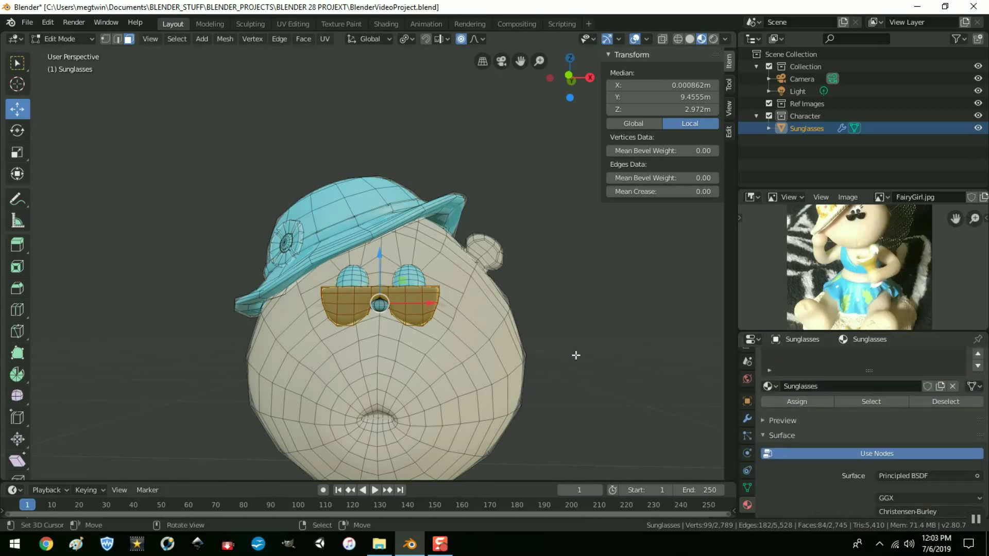
{"action": "key", "text": "Tab"}
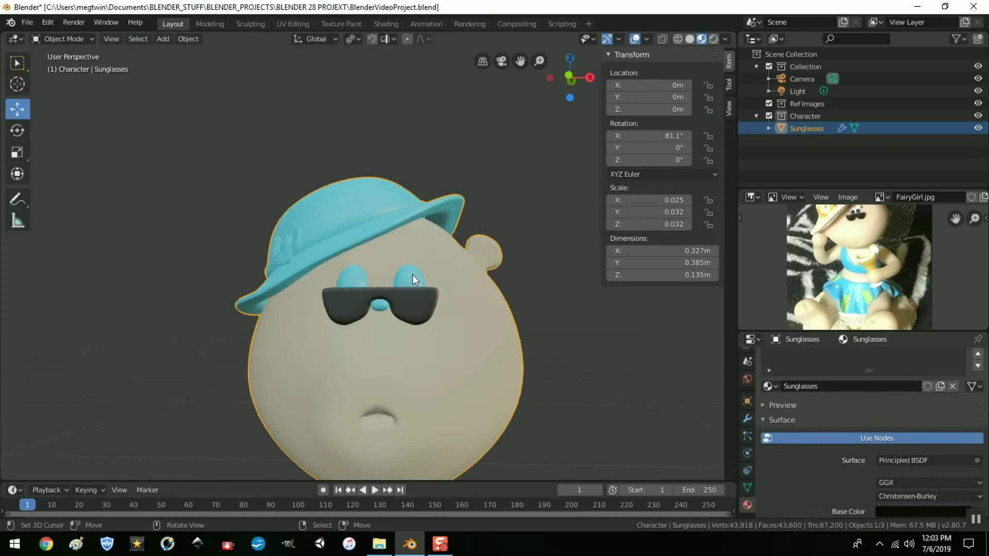
Step: Select only the nose's linked faces in Edit Mode and assign the Body material to them
{"action": "key", "text": "Tab"}
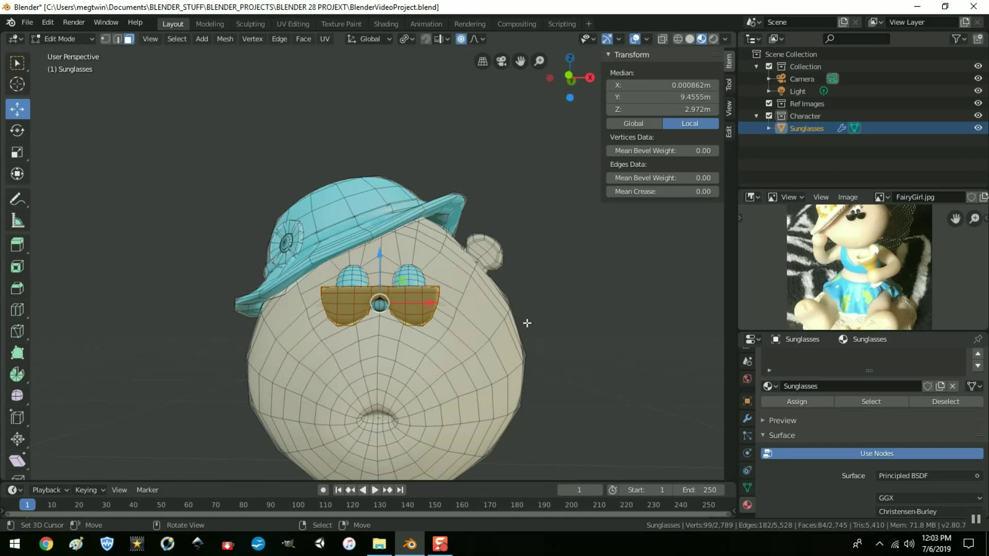
{"action": "scroll", "coordinate": [528, 324], "scroll_direction": "up", "scroll_amount": 6}
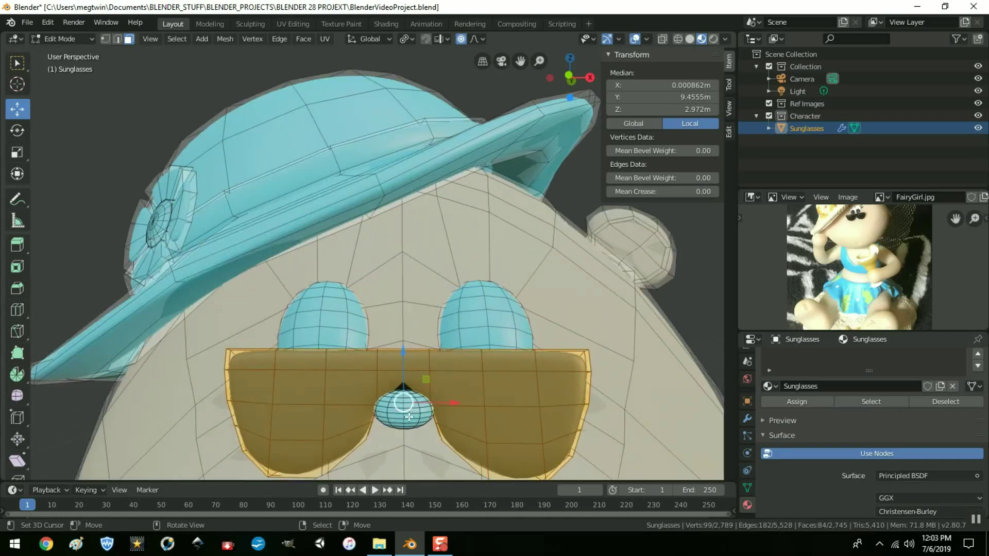
{"action": "key", "text": "Tab"}
{"action": "key", "text": "Tab"}
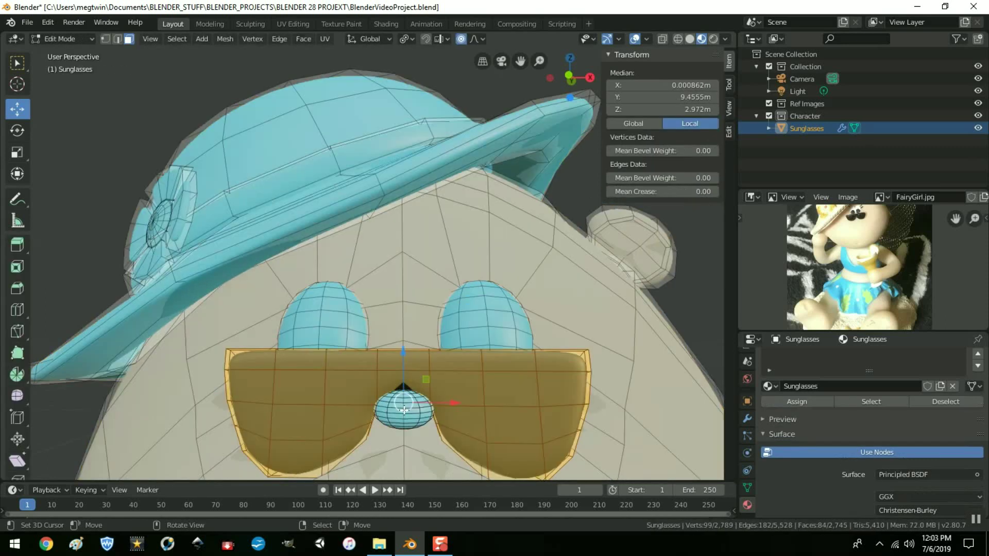
{"action": "key", "text": "alt+a"}
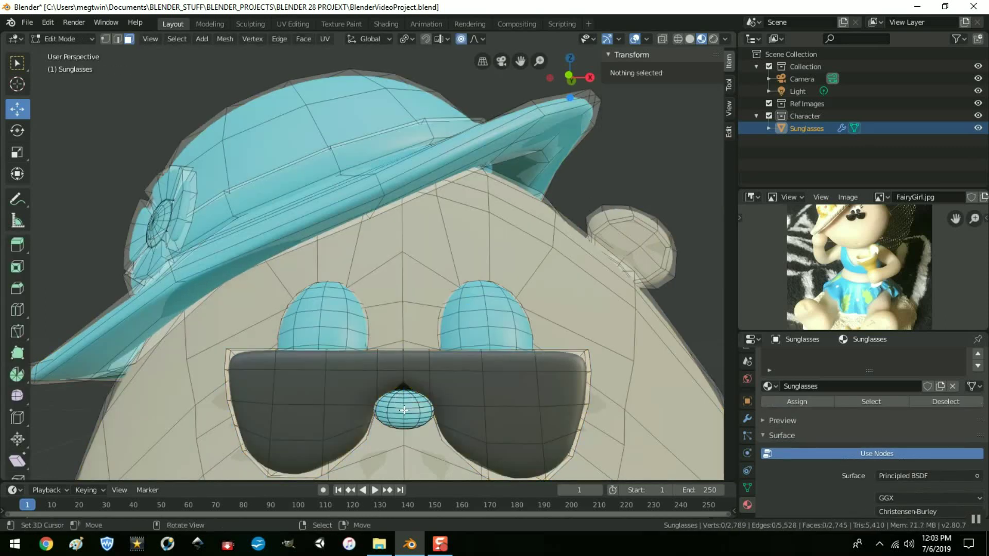
{"action": "key", "text": "l"}
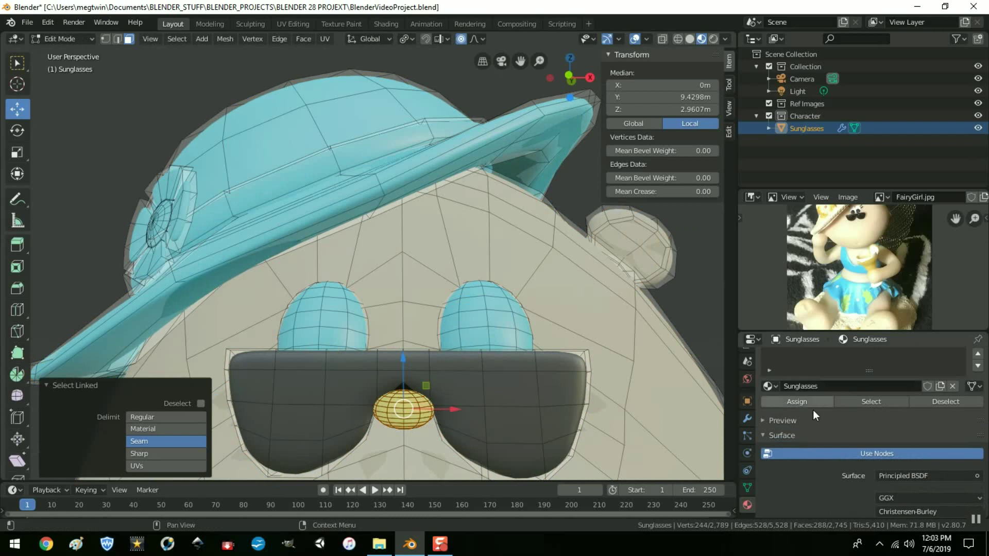
{"action": "left_click", "coordinate": [788, 373]}
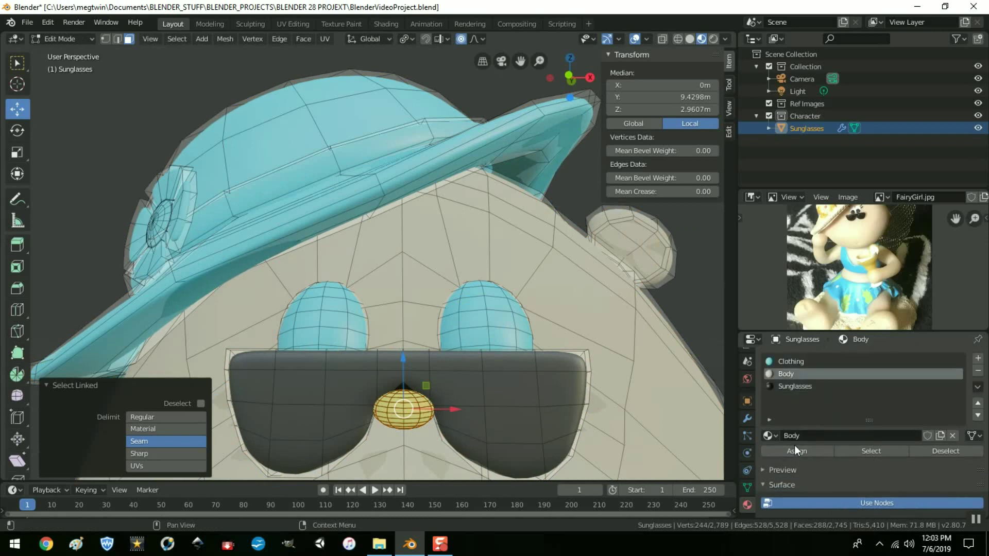
{"action": "left_click", "coordinate": [796, 451]}
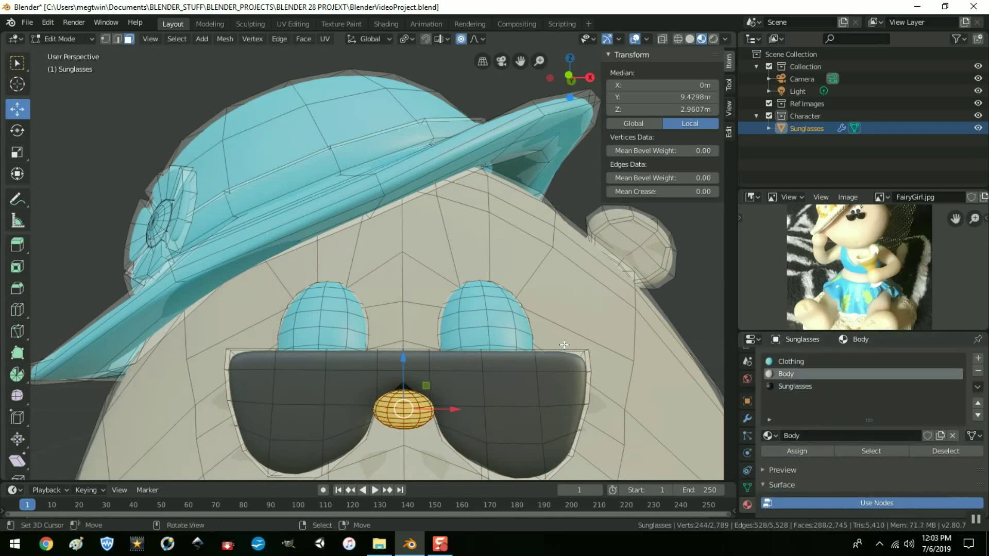
{"action": "scroll", "coordinate": [559, 334], "scroll_direction": "down", "scroll_amount": 6}
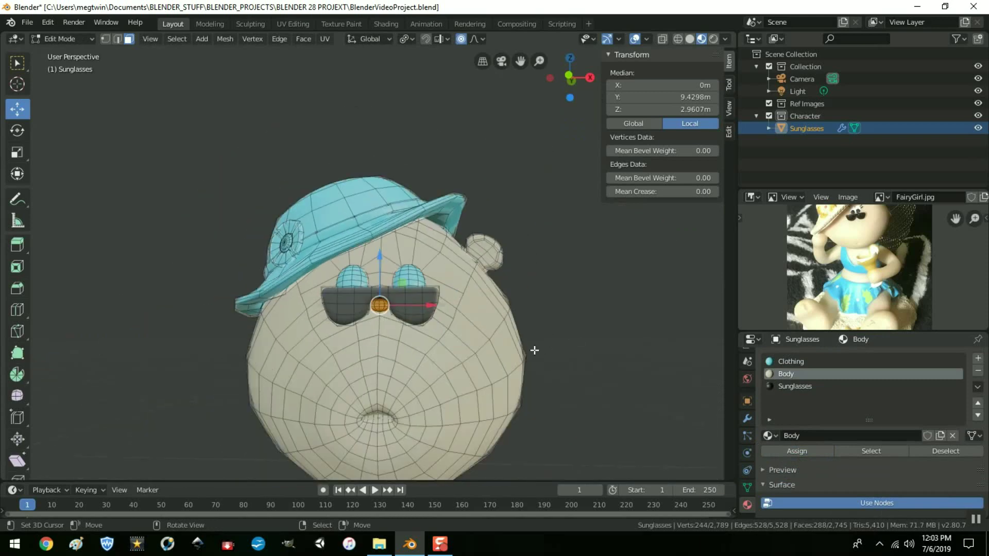
Step: Recolor the Sunglasses material's base color to bright green (H 0.339, S 0.929, V 0.760) and assign it to the selected faces
{"action": "middle_click_drag", "start_coordinate": [598, 326], "coordinate": [567, 353]}
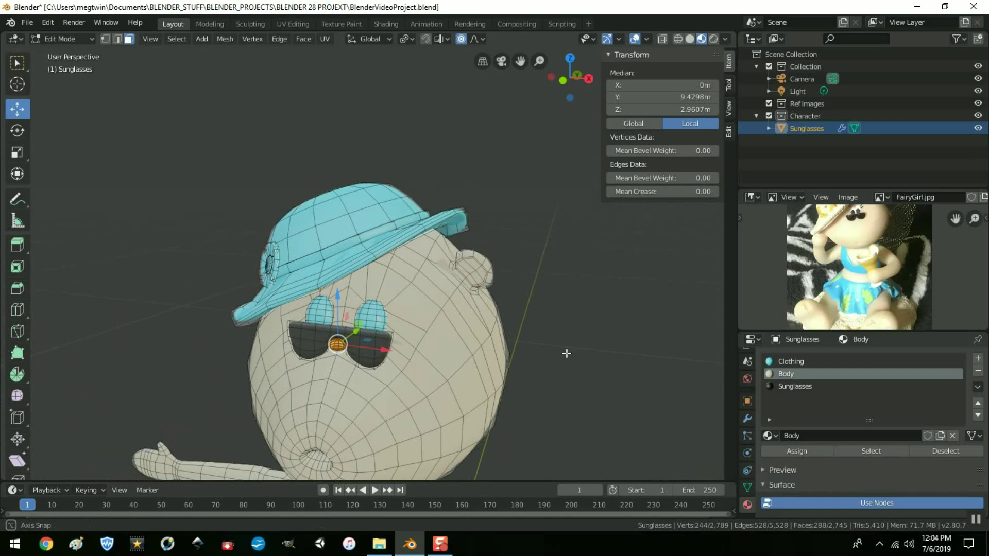
{"action": "middle_click_drag", "start_coordinate": [567, 353], "coordinate": [607, 345]}
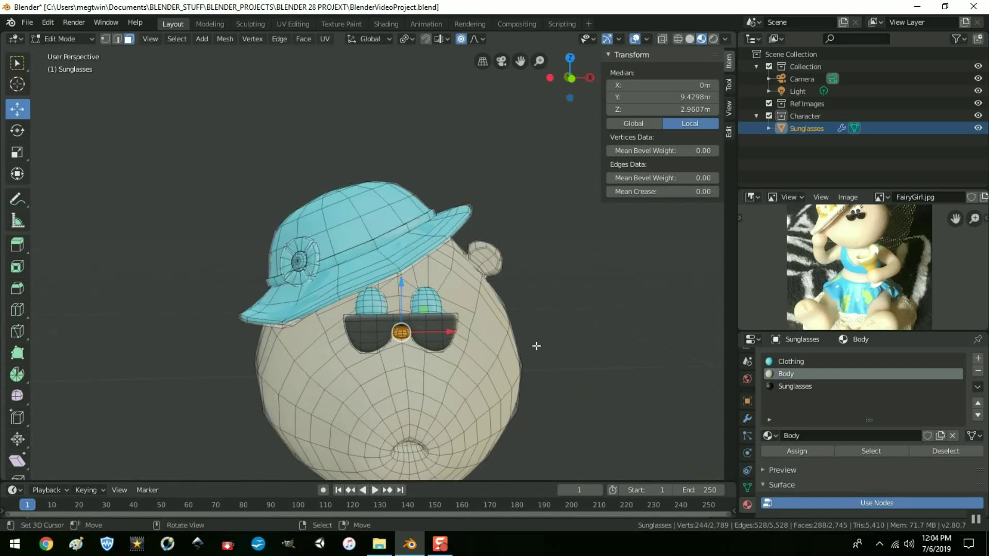
{"action": "scroll", "coordinate": [534, 346], "scroll_direction": "down", "scroll_amount": 3}
{"action": "middle_click_drag", "start_coordinate": [574, 363], "coordinate": [513, 364]}
{"action": "left_click", "coordinate": [787, 387]}
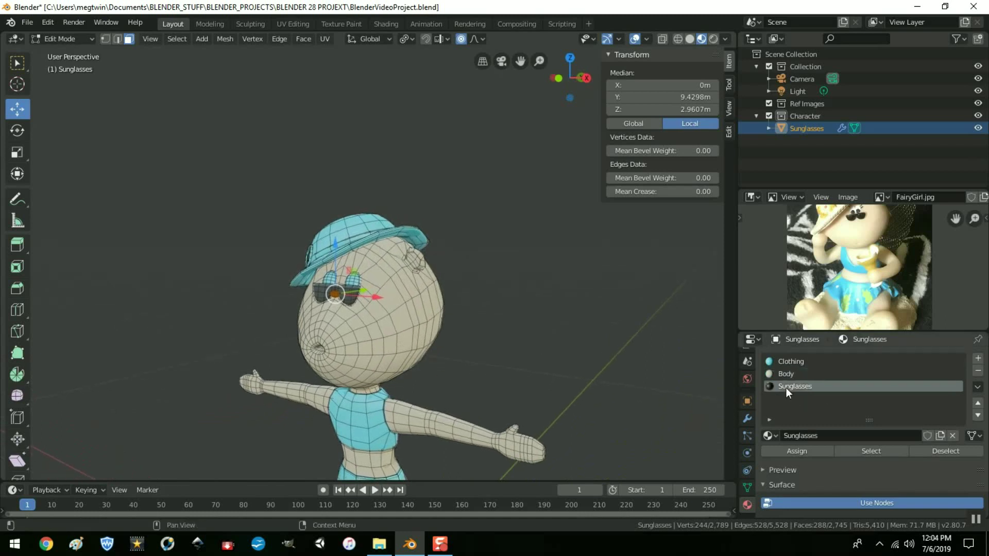
{"action": "scroll", "coordinate": [890, 465], "scroll_direction": "down", "scroll_amount": 6}
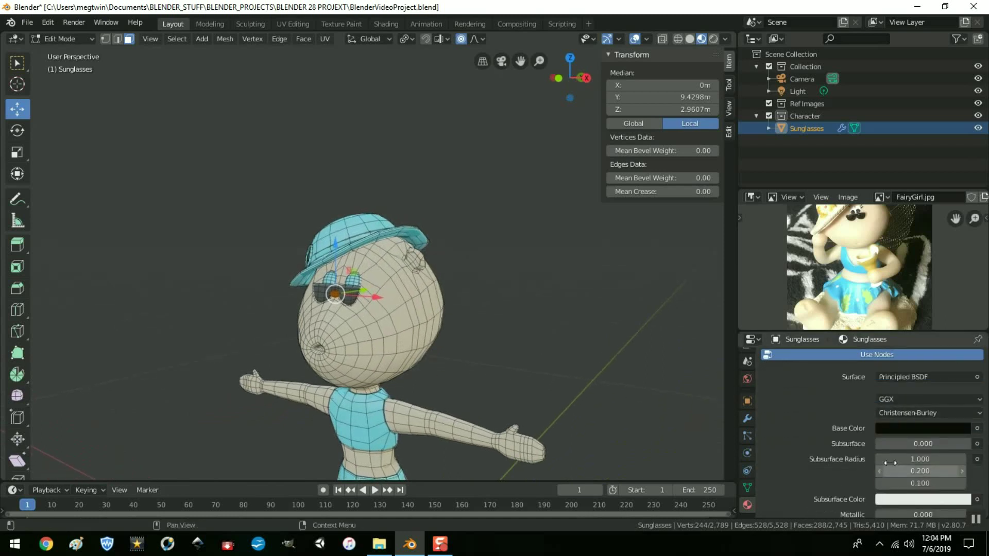
{"action": "left_click", "coordinate": [897, 429]}
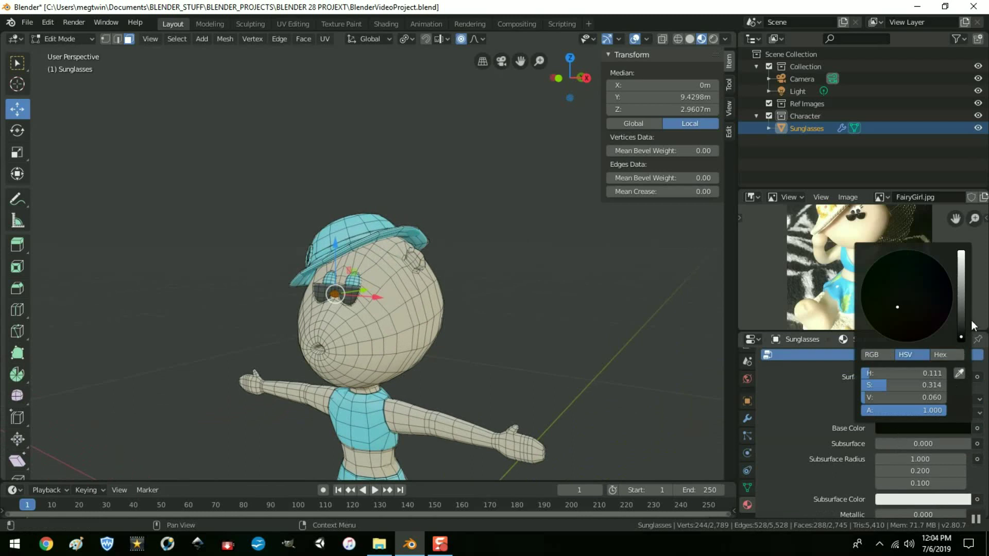
{"action": "left_click_drag", "start_coordinate": [960, 336], "coordinate": [960, 271]}
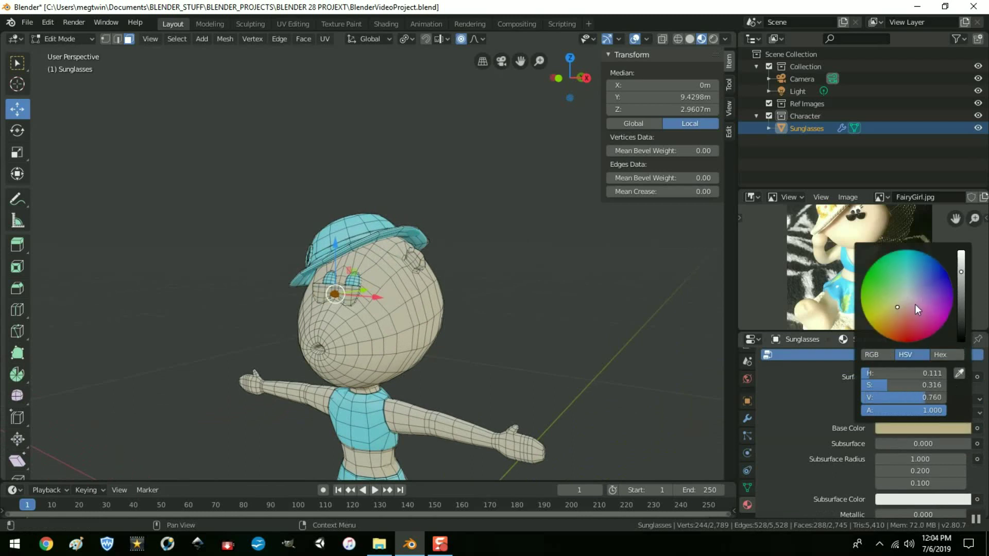
{"action": "left_click_drag", "start_coordinate": [897, 306], "coordinate": [871, 272]}
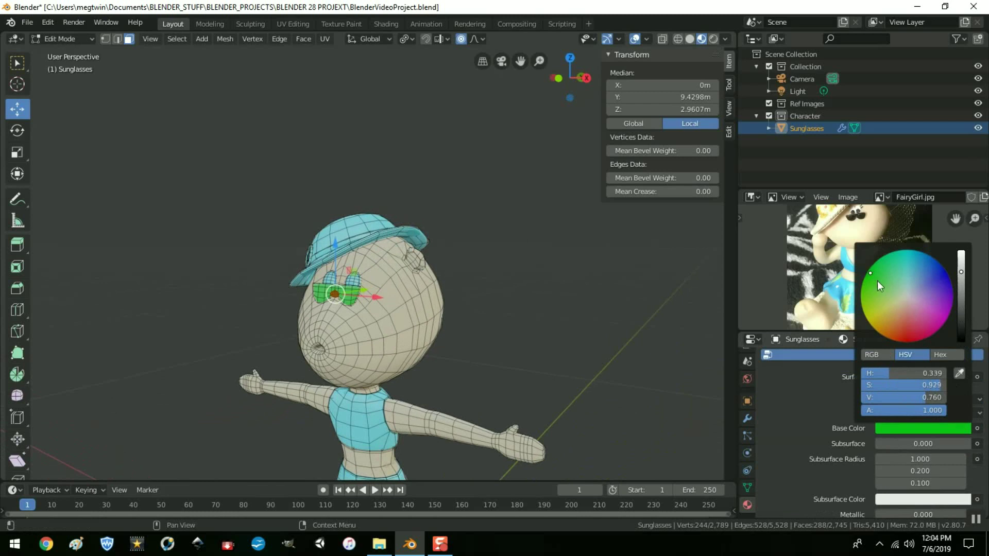
{"action": "scroll", "coordinate": [789, 387], "scroll_direction": "up", "scroll_amount": 5}
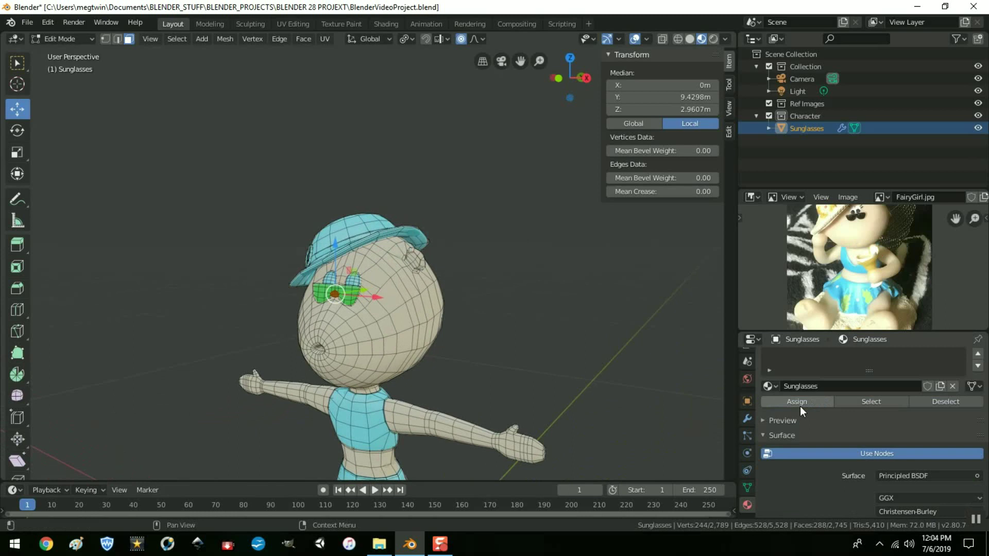
{"action": "left_click", "coordinate": [796, 401]}
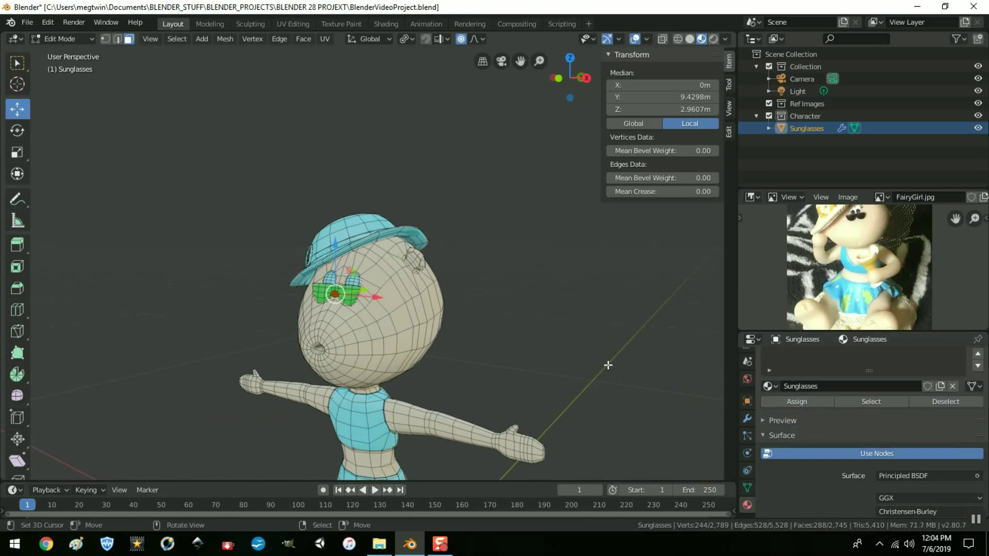
Step: Clear the face selection and select only the linked faces of both eyes
{"action": "scroll", "coordinate": [488, 309], "scroll_direction": "down", "scroll_amount": 3}
{"action": "middle_click_drag", "start_coordinate": [488, 309], "coordinate": [482, 330]}
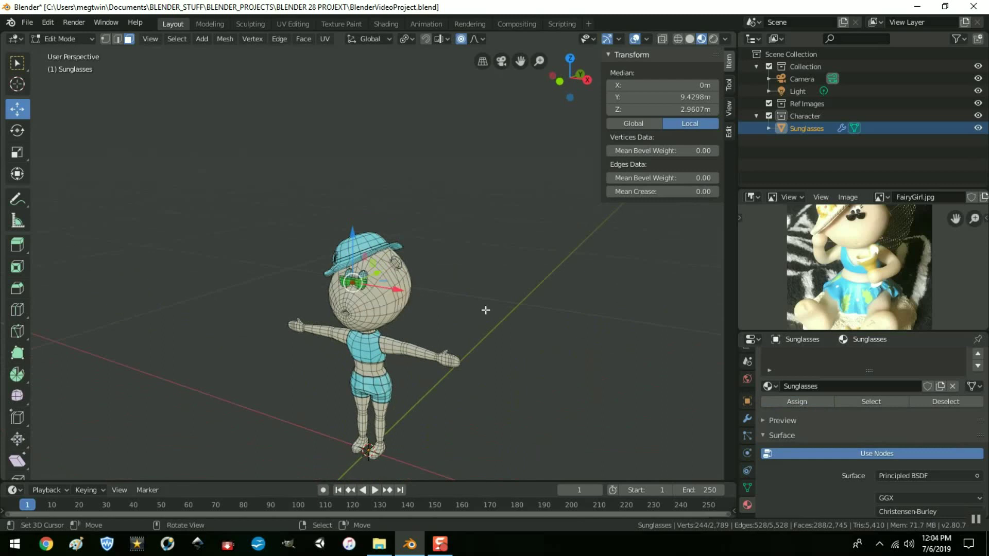
{"action": "scroll", "coordinate": [485, 310], "scroll_direction": "up", "scroll_amount": 4}
{"action": "key", "text": "alt+a"}
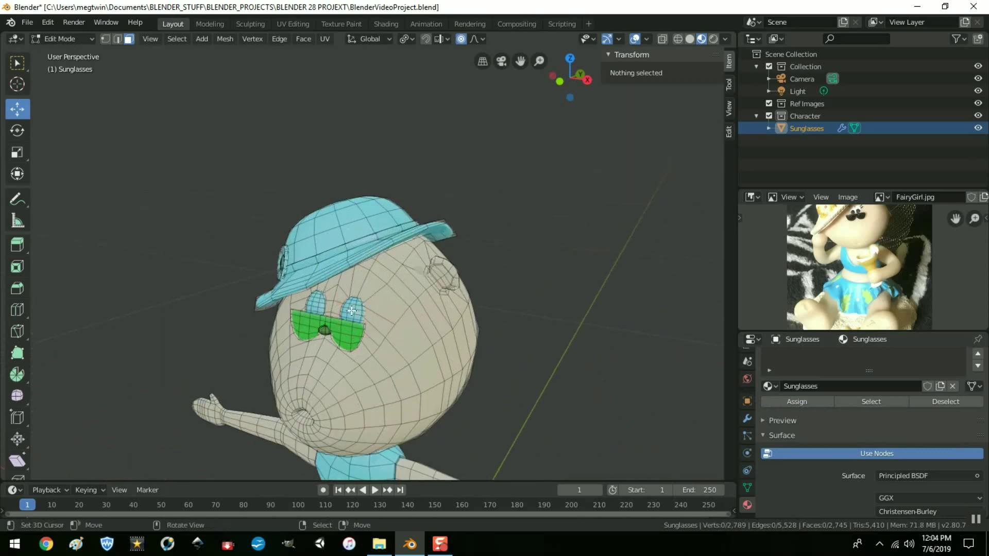
{"action": "key", "text": "l"}
{"action": "key", "text": "l"}
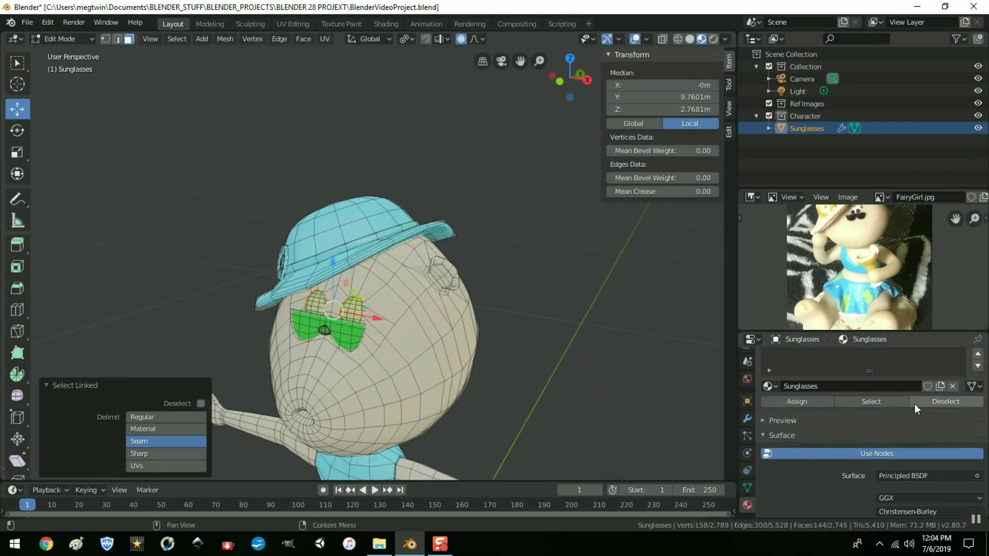
Step: Add a fourth material slot with a new material named Eyes
{"action": "scroll", "coordinate": [914, 404], "scroll_direction": "up", "scroll_amount": 3}
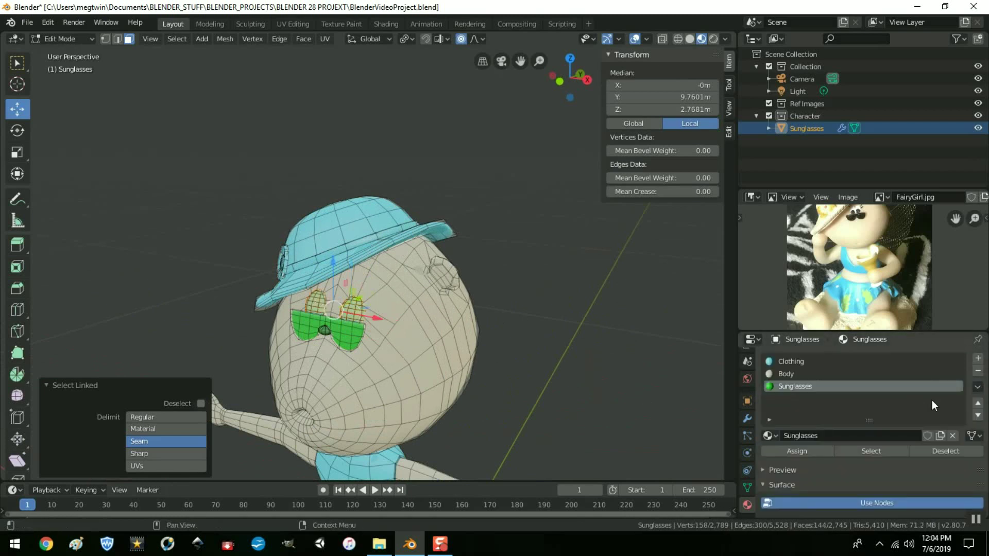
{"action": "left_click", "coordinate": [978, 359]}
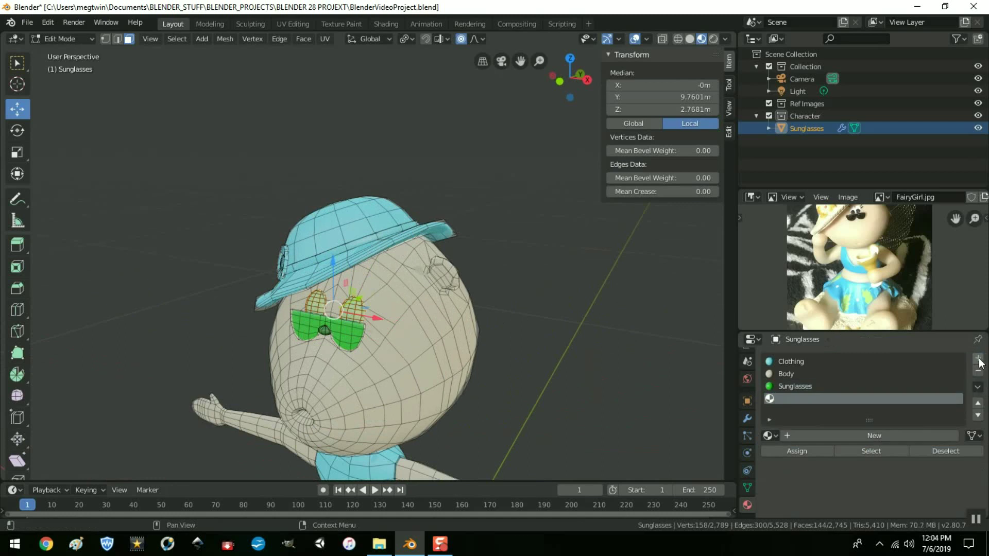
{"action": "left_click", "coordinate": [807, 435]}
{"action": "left_click", "coordinate": [805, 437]}
{"action": "key", "text": "ctrl+a"}
{"action": "type", "text": "Eyes"}
{"action": "key", "text": "Return"}
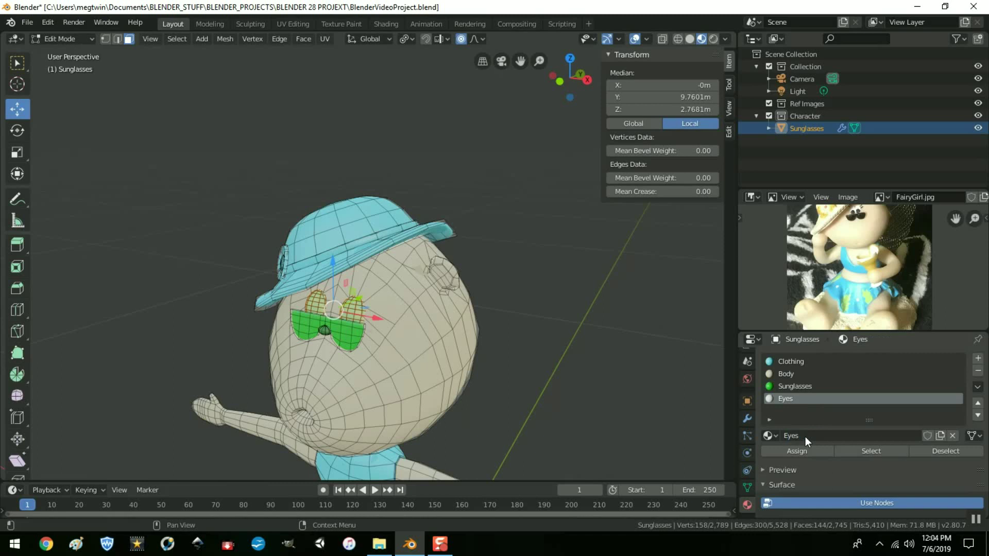
Step: Set the Eyes material's base color to black, assign it to the selected eye faces and return to Object Mode
{"action": "scroll", "coordinate": [930, 458], "scroll_direction": "down", "scroll_amount": 5}
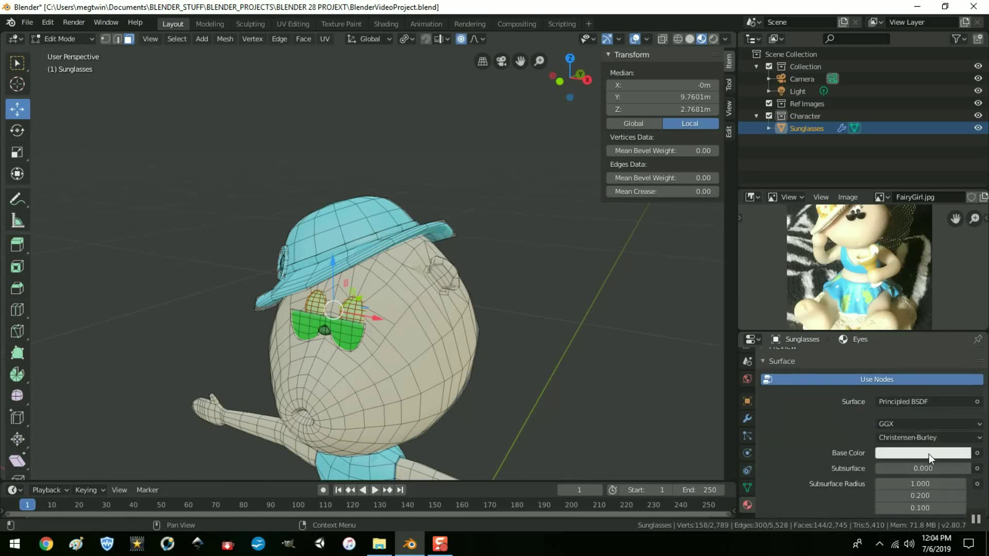
{"action": "left_click", "coordinate": [929, 453]}
{"action": "left_click_drag", "start_coordinate": [961, 284], "coordinate": [960, 362]}
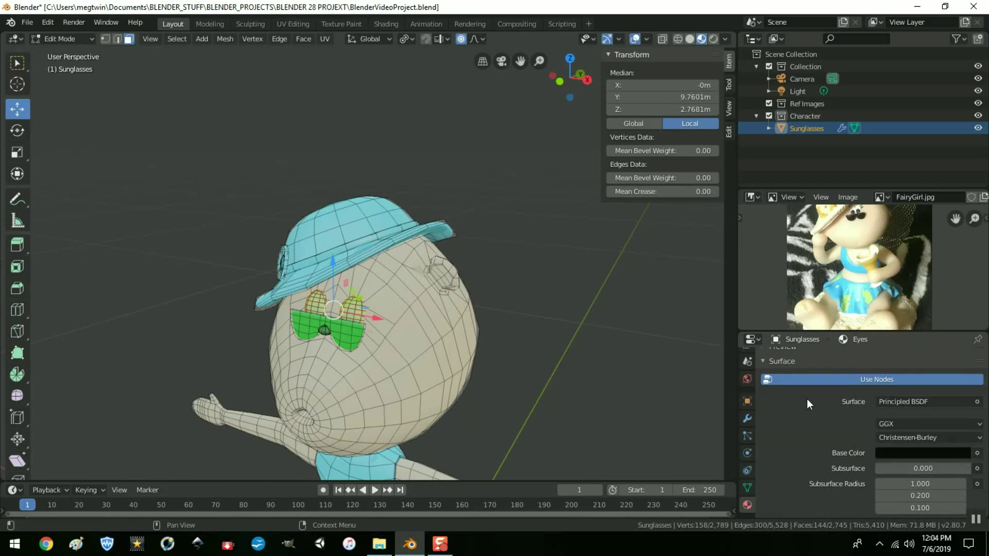
{"action": "scroll", "coordinate": [806, 398], "scroll_direction": "up", "scroll_amount": 5}
{"action": "left_click", "coordinate": [796, 452]}
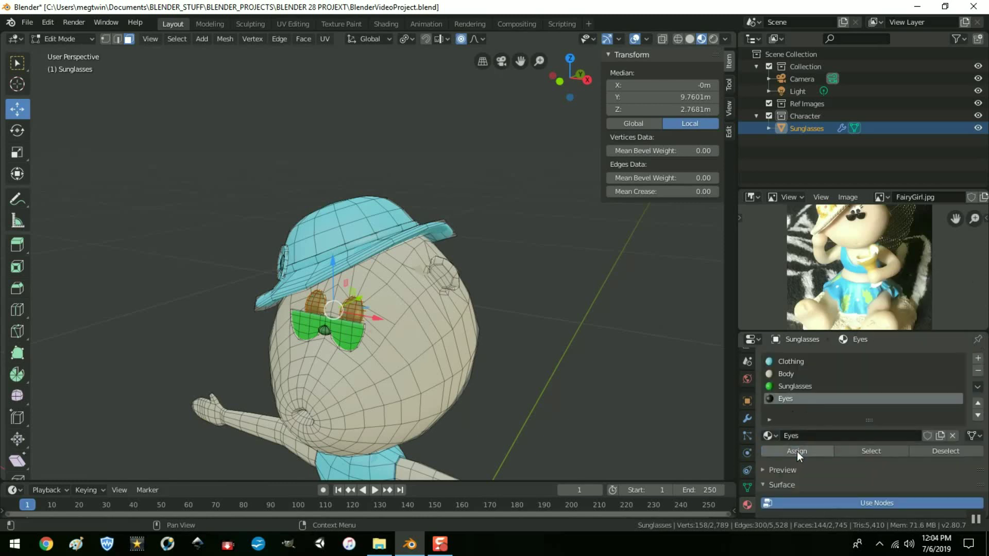
{"action": "scroll", "coordinate": [835, 462], "scroll_direction": "down", "scroll_amount": 5}
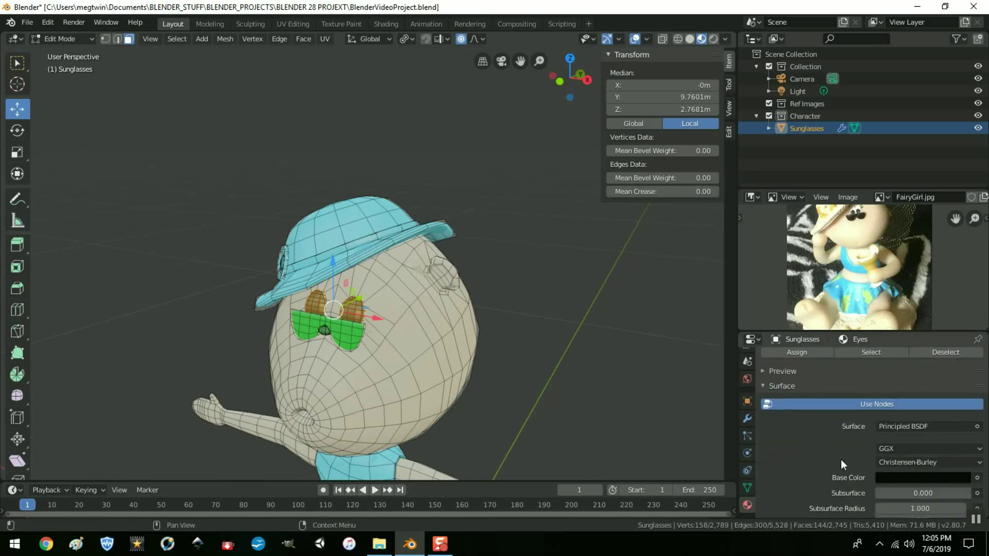
{"action": "left_click", "coordinate": [934, 480]}
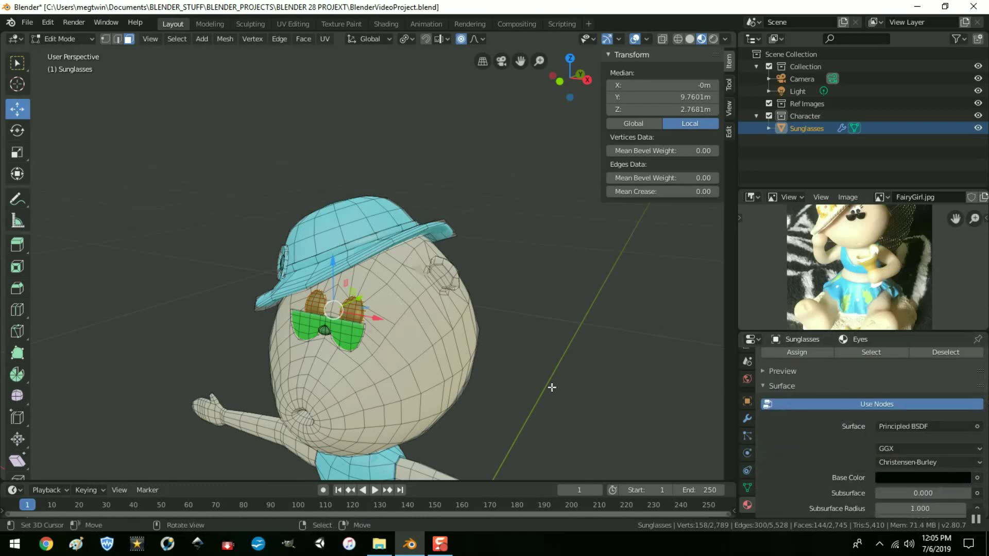
{"action": "key", "text": "Tab"}
Step: Select only the nose's linked faces in Edit Mode, assign the Body material to them and return to Object Mode
{"action": "scroll", "coordinate": [531, 391], "scroll_direction": "down", "scroll_amount": 2}
{"action": "middle_click_drag", "start_coordinate": [531, 391], "coordinate": [481, 370]}
{"action": "scroll", "coordinate": [436, 364], "scroll_direction": "up", "scroll_amount": 5}
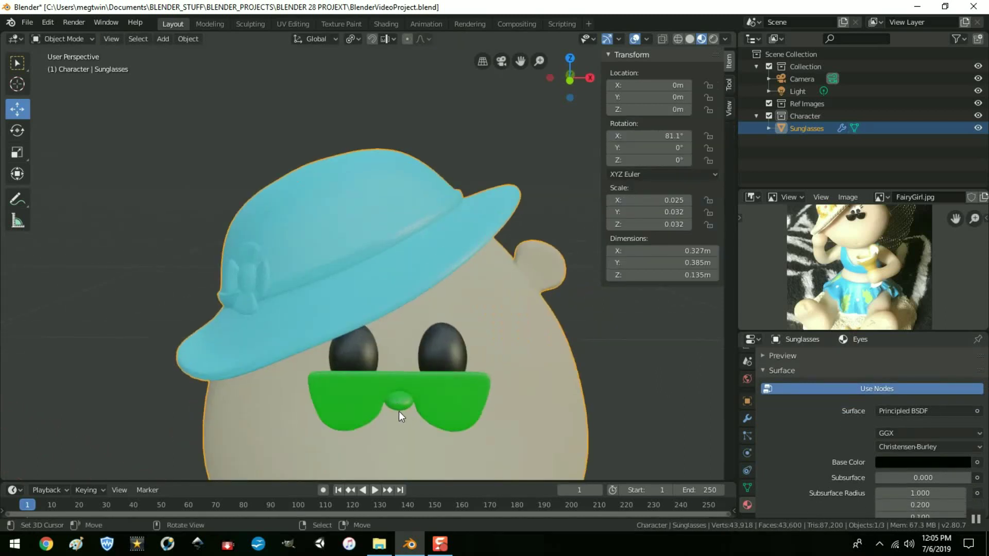
{"action": "key", "text": "Tab"}
{"action": "key", "text": "alt"}
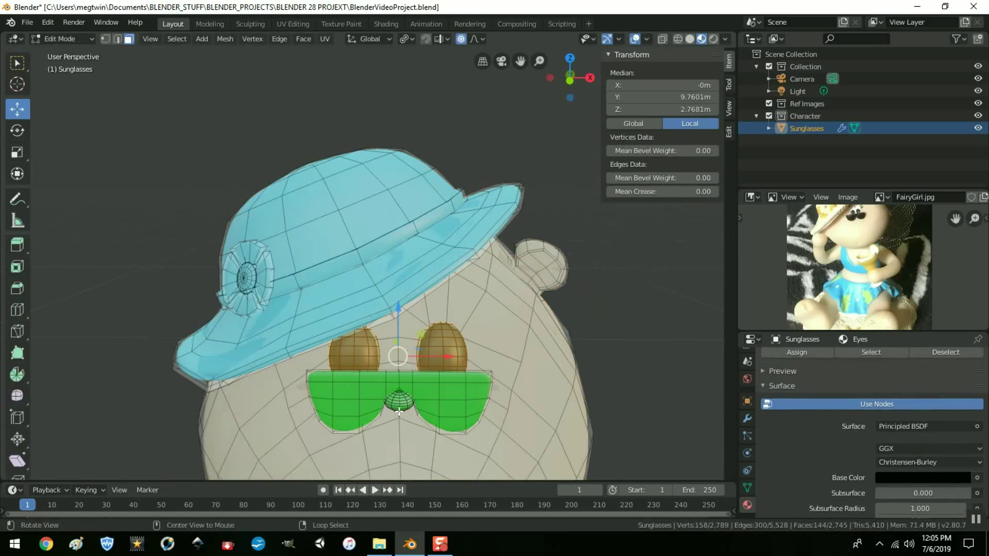
{"action": "key", "text": "alt+a"}
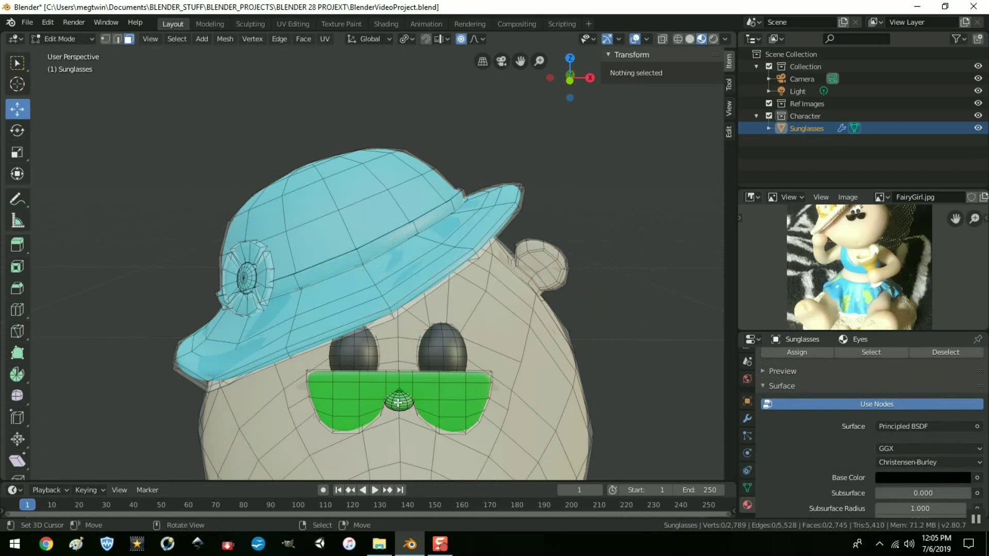
{"action": "key", "text": "l"}
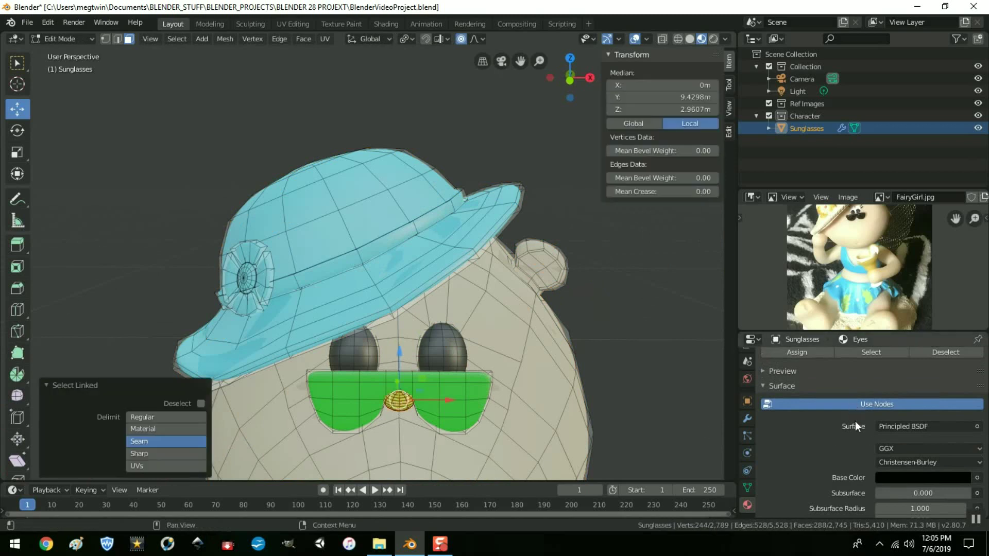
{"action": "scroll", "coordinate": [855, 427], "scroll_direction": "up", "scroll_amount": 5}
{"action": "left_click", "coordinate": [789, 372]}
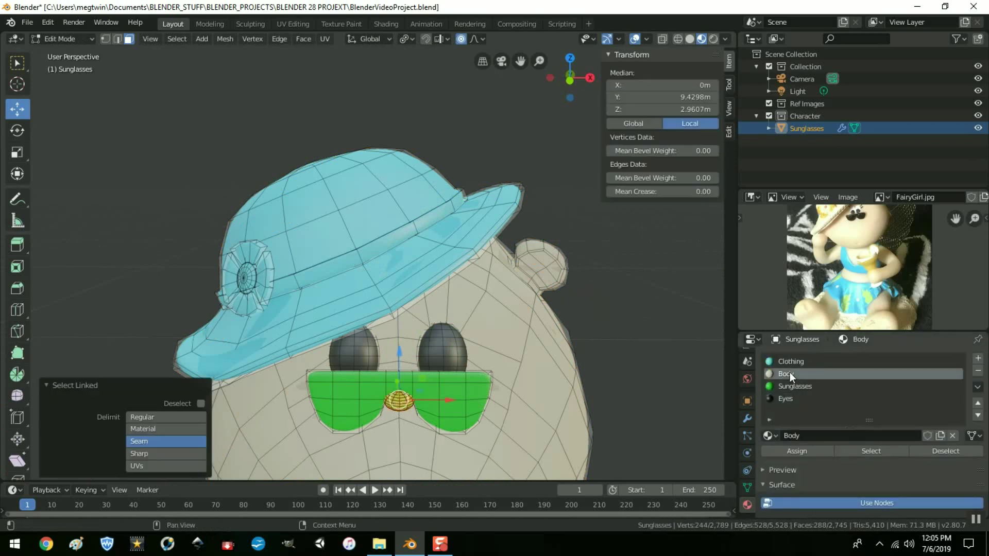
{"action": "left_click", "coordinate": [796, 450]}
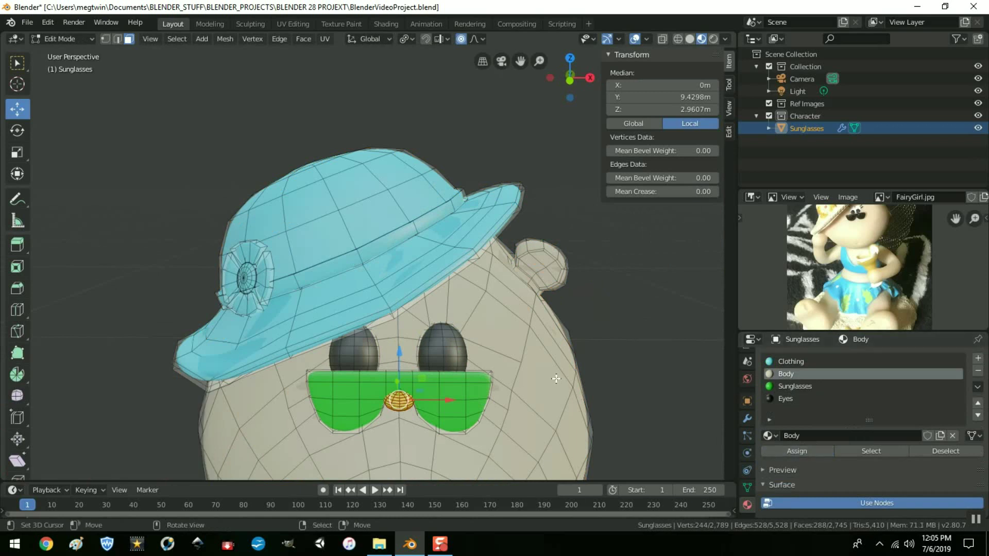
{"action": "key", "text": "Tab"}
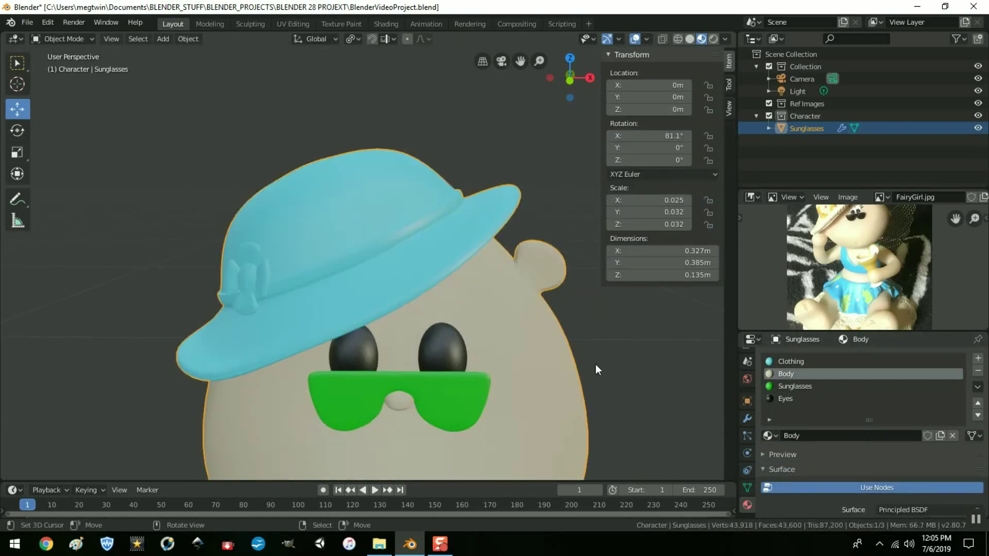
{"action": "scroll", "coordinate": [602, 370], "scroll_direction": "down", "scroll_amount": 4}
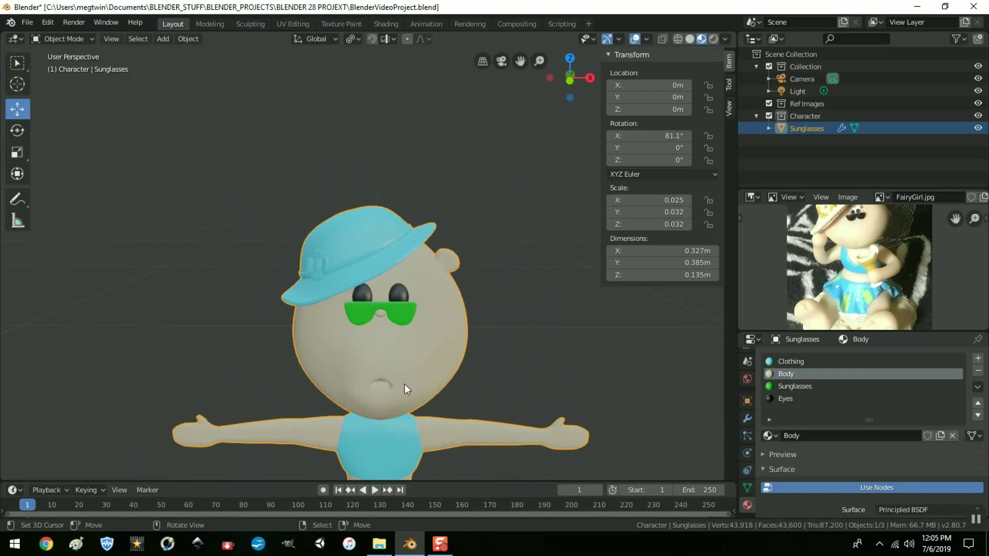
Step: In Edit Mode, clear the face selection and select only the face loop around the mouth opening
{"action": "key", "text": "Tab"}
{"action": "middle_click_drag", "start_coordinate": [499, 364], "coordinate": [502, 332]}
{"action": "scroll", "coordinate": [502, 332], "scroll_direction": "up", "scroll_amount": 4}
{"action": "middle_click_drag", "start_coordinate": [529, 419], "coordinate": [492, 304]}
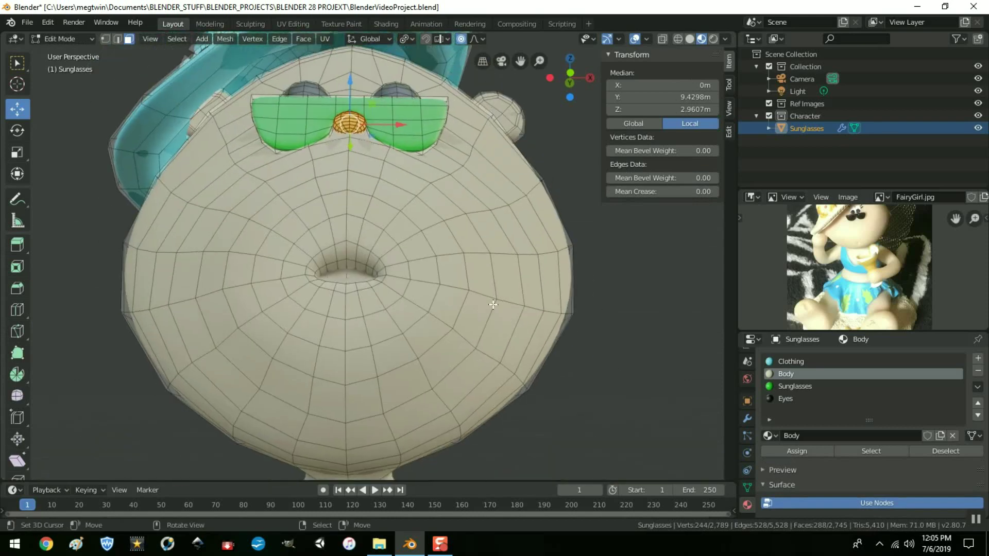
{"action": "key", "text": "alt+a"}
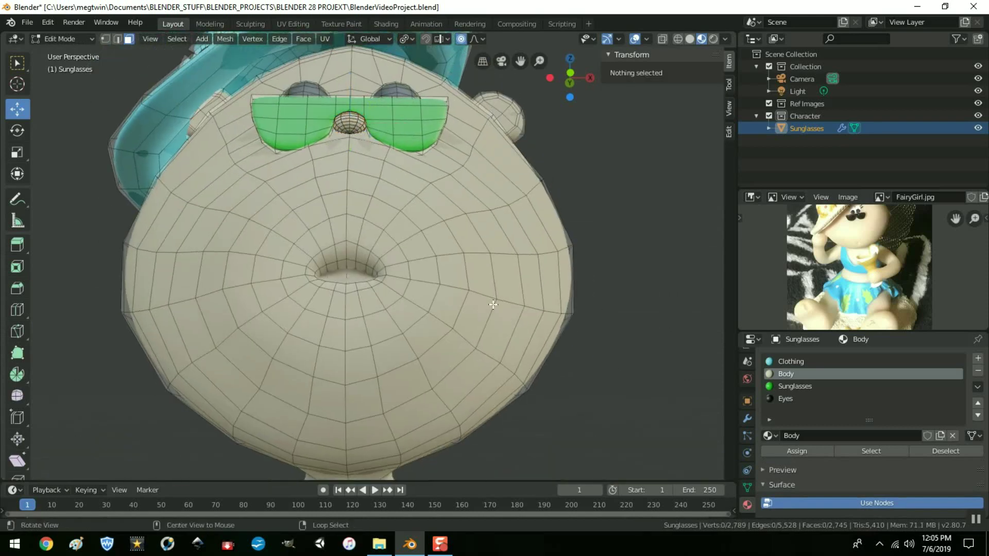
{"action": "left_click", "coordinate": [354, 275], "text": "alt"}
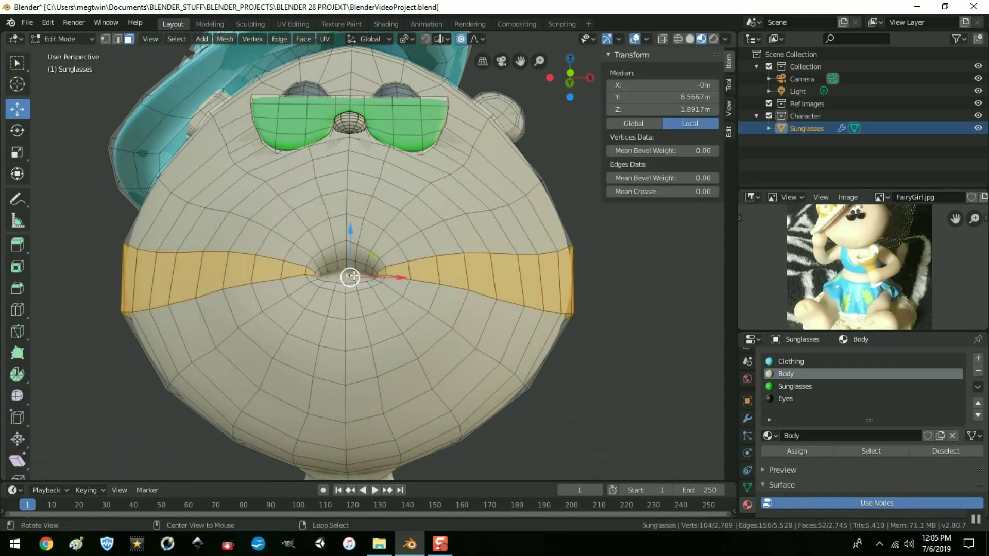
{"action": "middle_click_drag", "start_coordinate": [354, 275], "coordinate": [394, 357]}
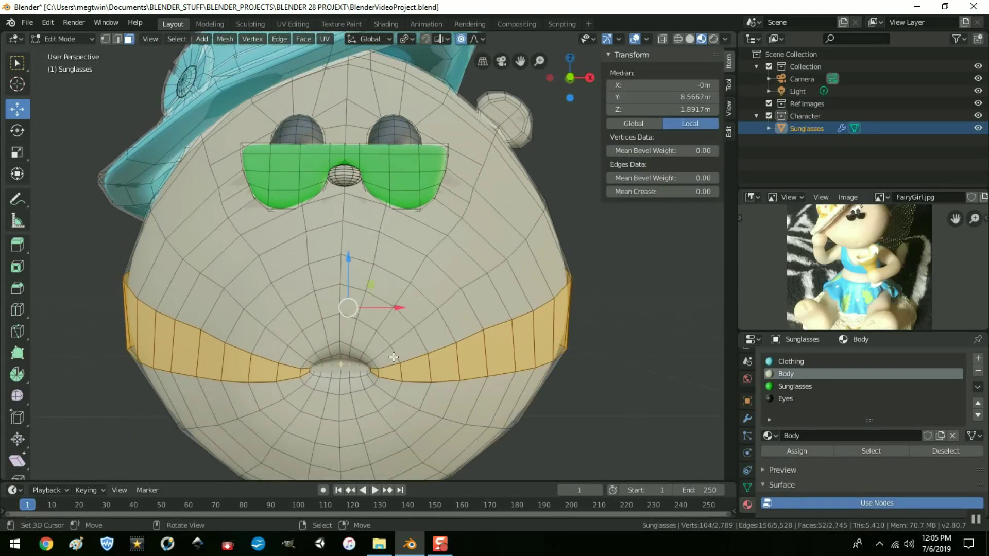
{"action": "left_click", "coordinate": [340, 374], "text": "alt"}
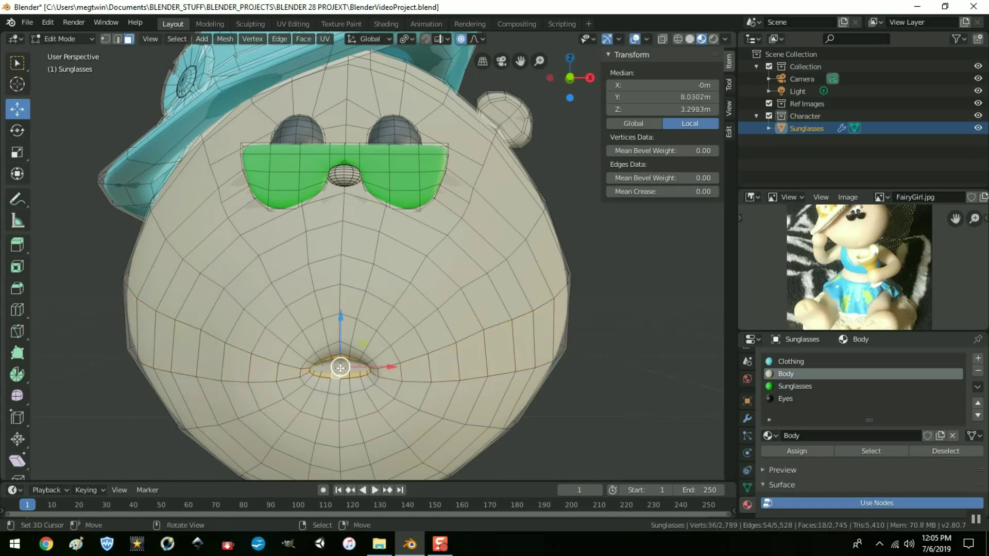
Step: Extend the selection to the faces inside the mouth, using circle select in wireframe shading, and restore the material shading
{"action": "left_click", "coordinate": [332, 365], "text": "shift"}
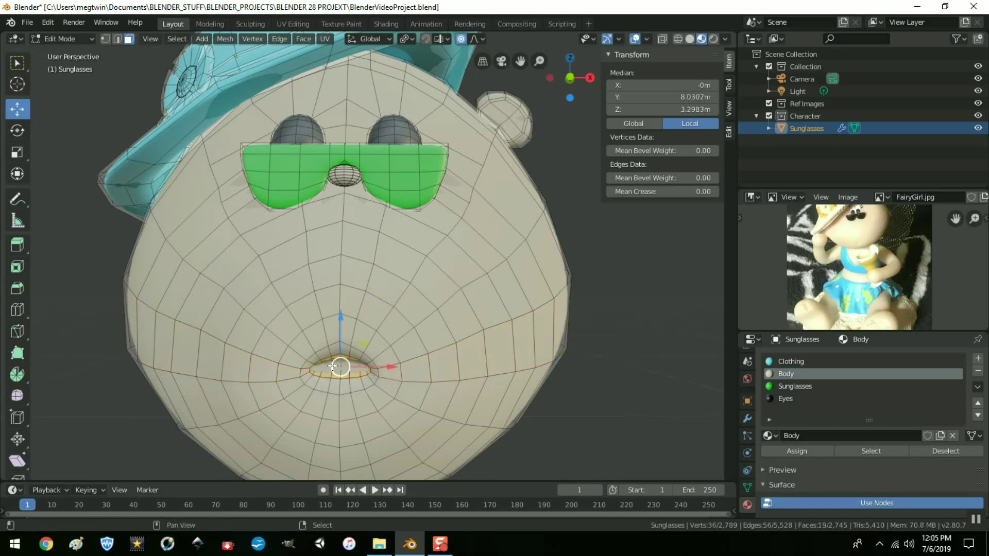
{"action": "left_click", "coordinate": [354, 367], "text": "shift"}
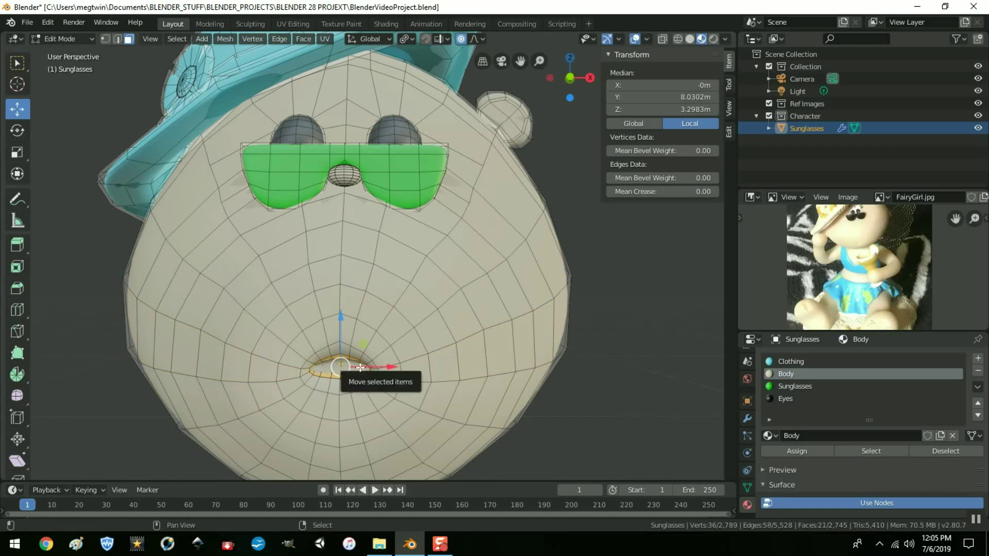
{"action": "scroll", "coordinate": [360, 367], "scroll_direction": "up", "scroll_amount": 4}
{"action": "middle_click_drag", "start_coordinate": [425, 443], "coordinate": [426, 320], "text": "shift"}
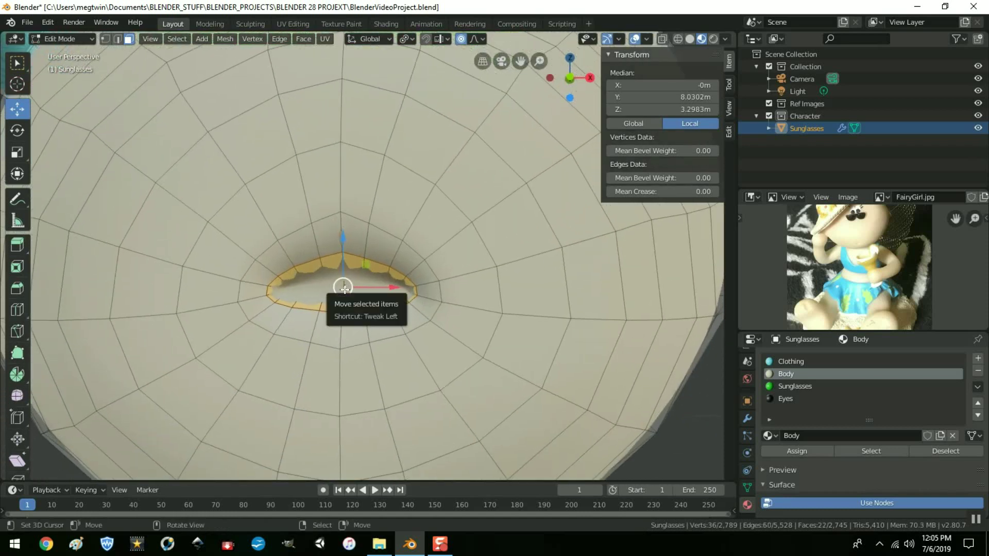
{"action": "left_click", "coordinate": [677, 39]}
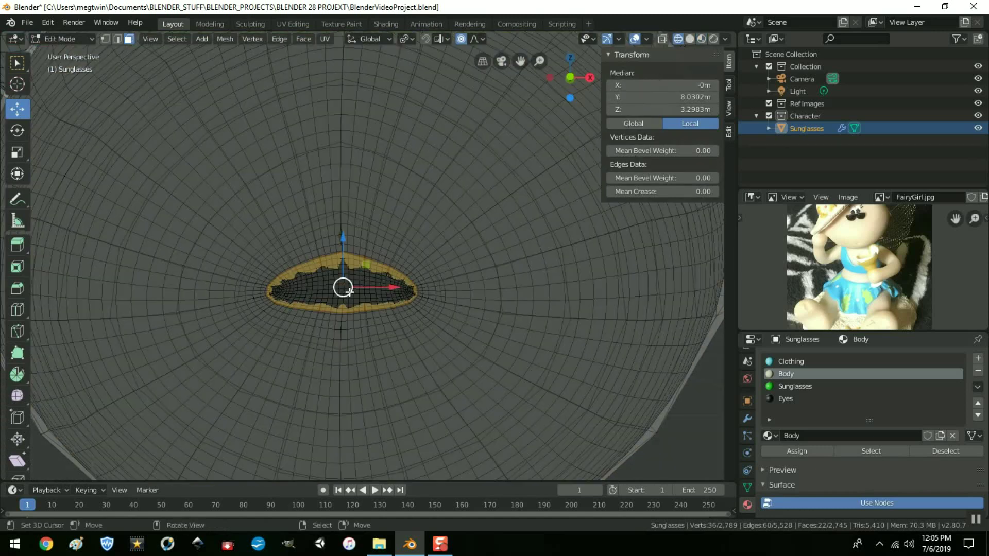
{"action": "key", "text": "c"}
{"action": "scroll", "coordinate": [350, 292], "scroll_direction": "up", "scroll_amount": 4}
{"action": "mouse_move", "coordinate": [350, 292]}
{"action": "left_mouse_down"}
{"action": "mouse_move", "coordinate": [316, 287]}
{"action": "mouse_move", "coordinate": [399, 286]}
{"action": "mouse_move", "coordinate": [285, 288]}
{"action": "mouse_move", "coordinate": [273, 268]}
{"action": "mouse_move", "coordinate": [258, 272]}
{"action": "mouse_move", "coordinate": [329, 284]}
{"action": "left_mouse_up"}
{"action": "right_click", "coordinate": [329, 284]}
{"action": "left_click", "coordinate": [701, 39]}
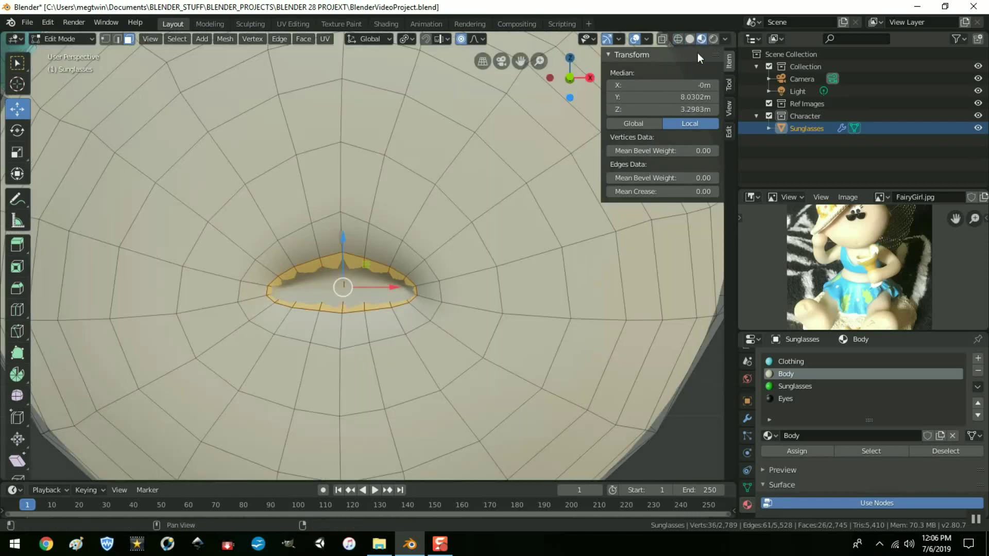
Step: Add a fifth material slot with a new material named Mouth
{"action": "left_click", "coordinate": [977, 359]}
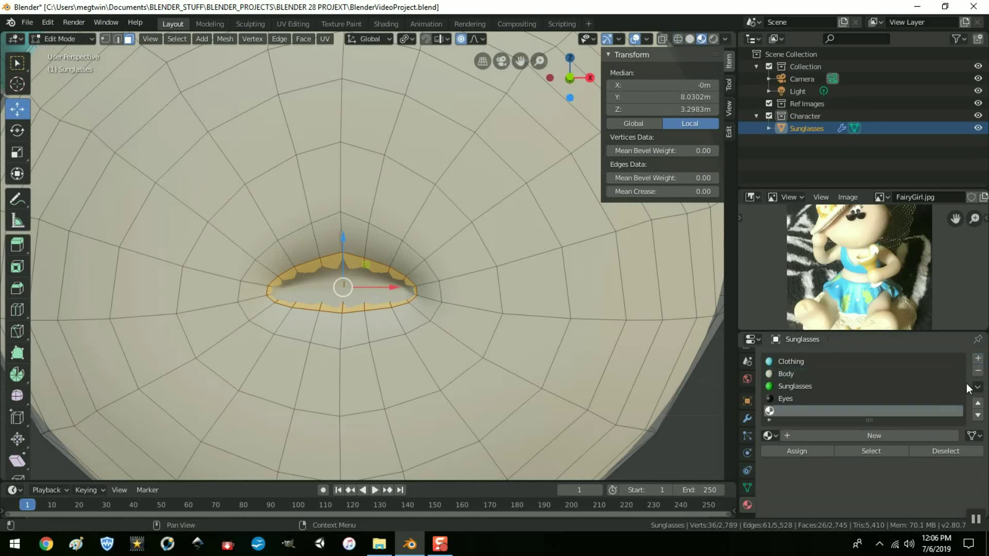
{"action": "left_click", "coordinate": [816, 435]}
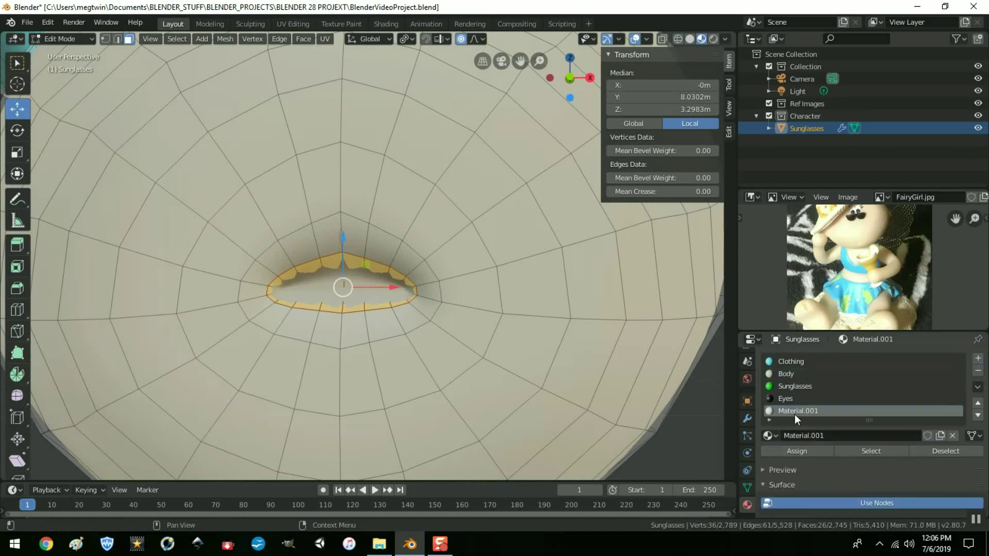
{"action": "type", "text": "Mouth"}
{"action": "key", "text": "Return"}
{"action": "scroll", "coordinate": [911, 365], "scroll_direction": "down", "scroll_amount": 5}
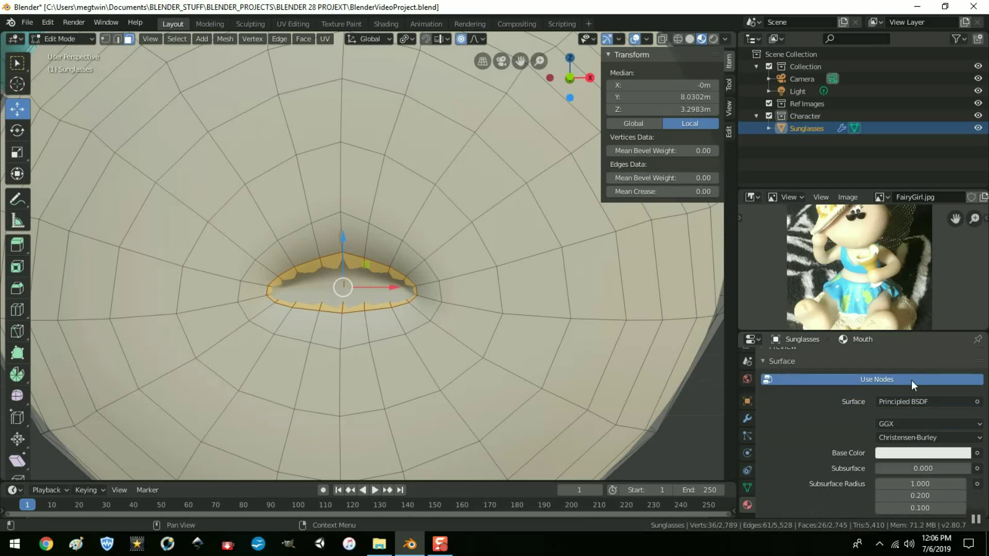
Step: Set the Mouth material's base color to a darkened dusty pink
{"action": "left_click", "coordinate": [903, 454]}
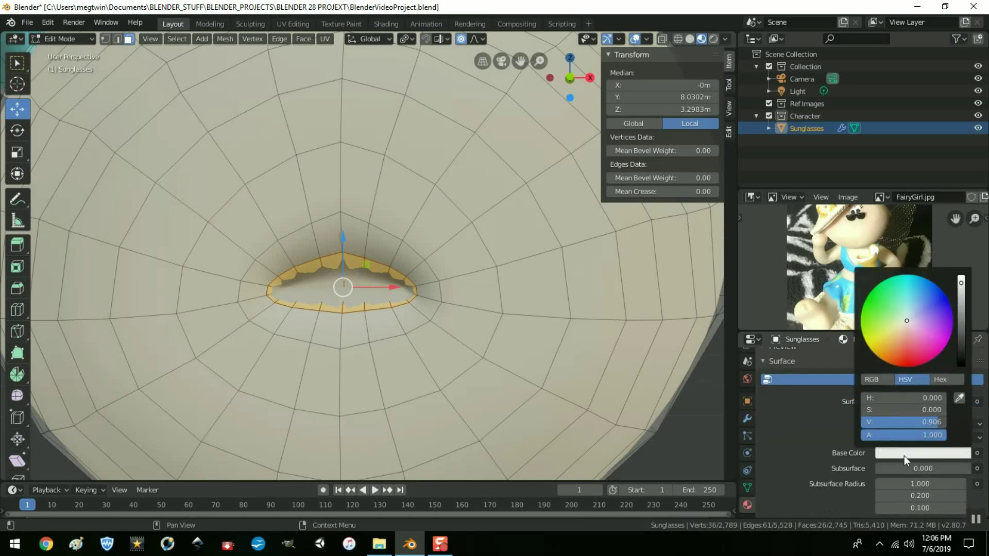
{"action": "left_click", "coordinate": [917, 333]}
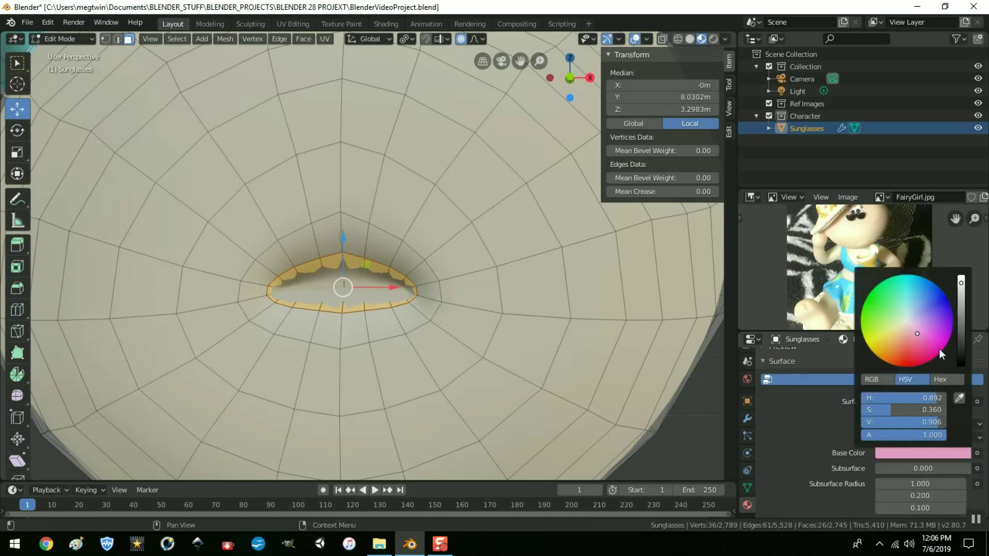
{"action": "left_click_drag", "start_coordinate": [961, 282], "coordinate": [961, 299]}
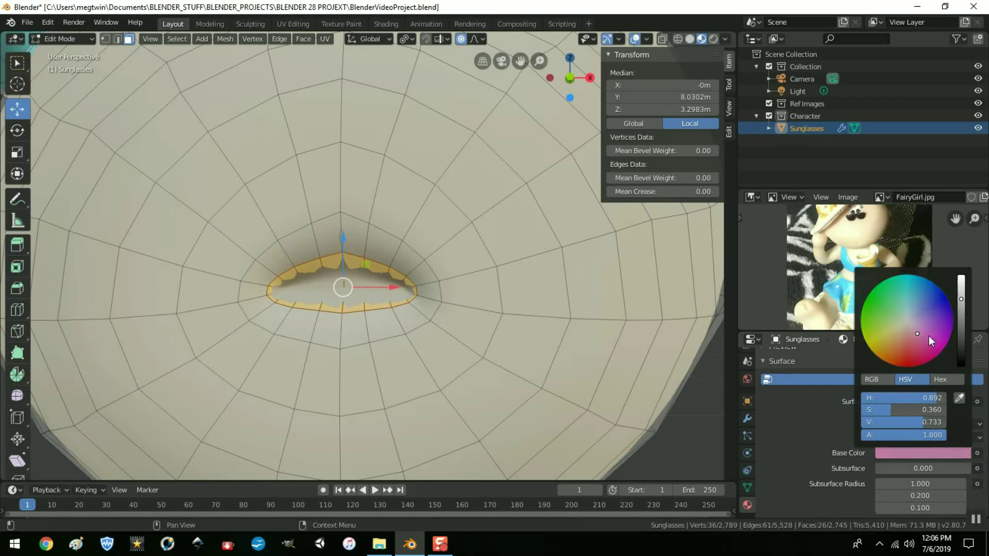
{"action": "left_click", "coordinate": [913, 332]}
{"action": "left_click", "coordinate": [915, 338]}
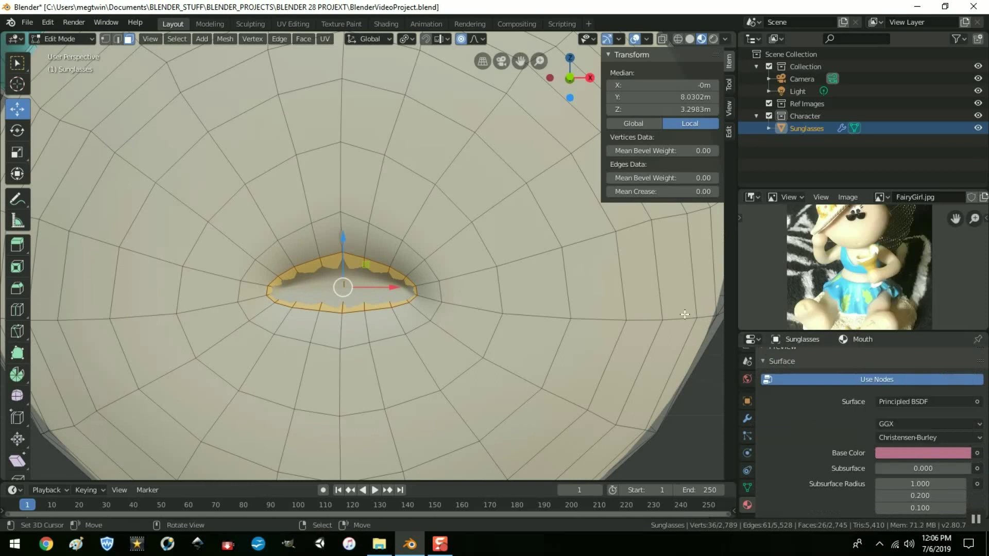
Step: Assign the Mouth material to the selected mouth faces and return to Object Mode
{"action": "scroll", "coordinate": [824, 350], "scroll_direction": "up", "scroll_amount": 5}
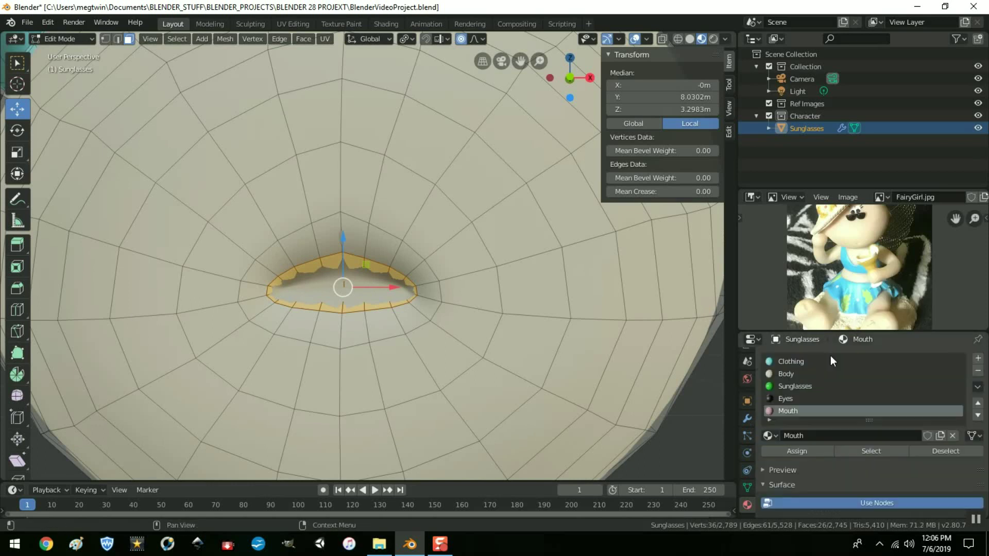
{"action": "left_click", "coordinate": [793, 451]}
{"action": "scroll", "coordinate": [511, 310], "scroll_direction": "down", "scroll_amount": 8}
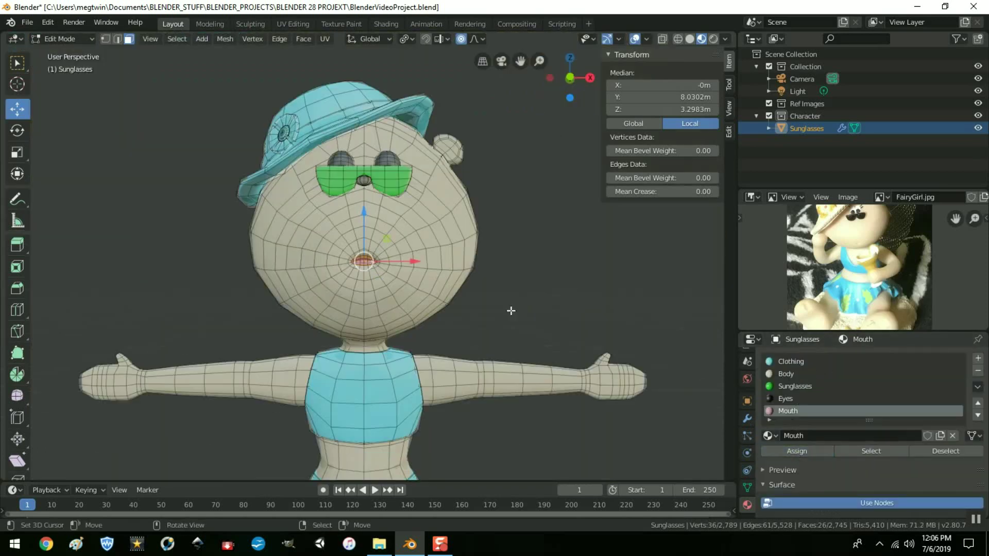
{"action": "key", "text": "Tab"}
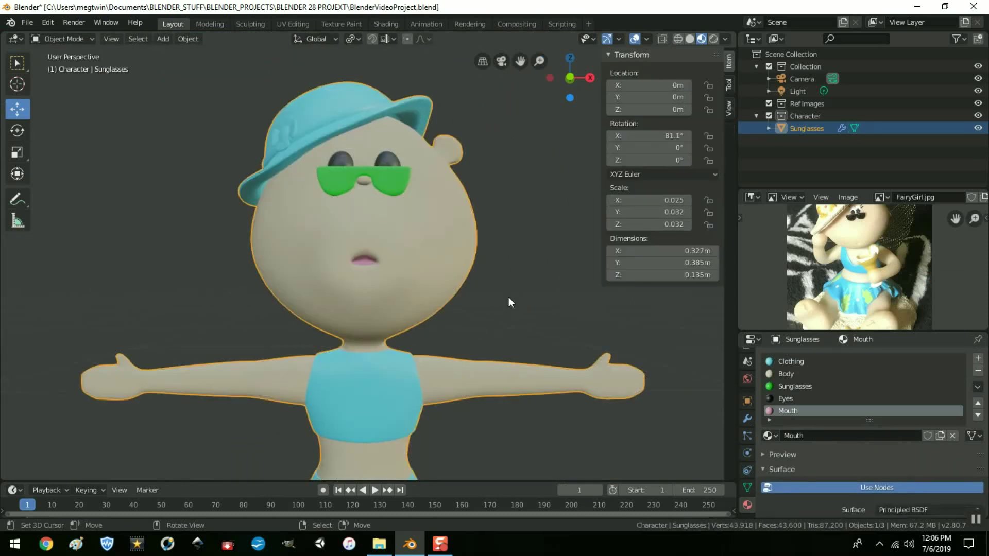
Step: In Edit Mode, clear the selection, select a face loop on the hat's crown and grow it down to the hat band
{"action": "middle_click_drag", "start_coordinate": [524, 254], "coordinate": [498, 286]}
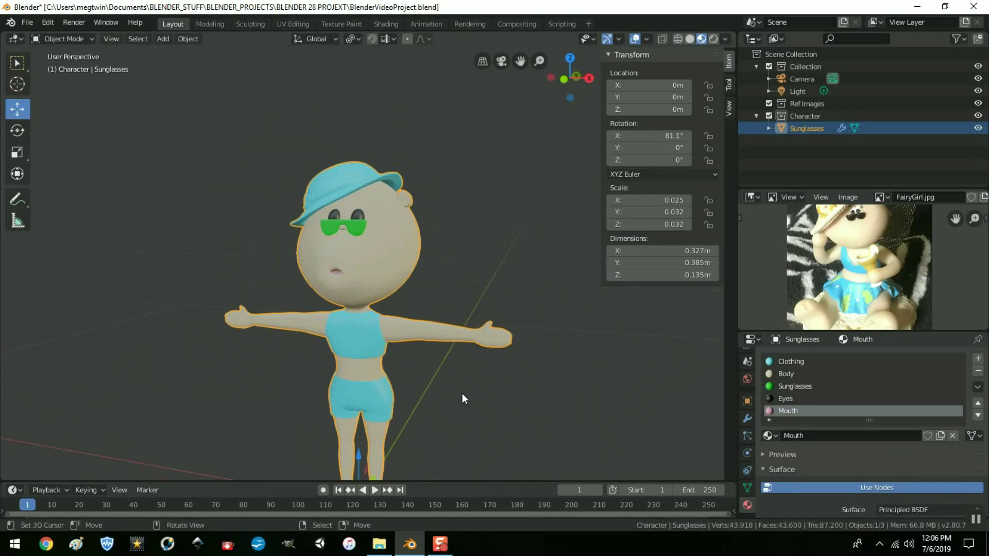
{"action": "mouse_move", "coordinate": [462, 394]}
{"action": "middle_mouse_down"}
{"action": "mouse_move", "coordinate": [468, 339]}
{"action": "mouse_move", "coordinate": [466, 379]}
{"action": "middle_mouse_up"}
{"action": "middle_click_drag", "start_coordinate": [428, 225], "coordinate": [447, 299], "text": "shift"}
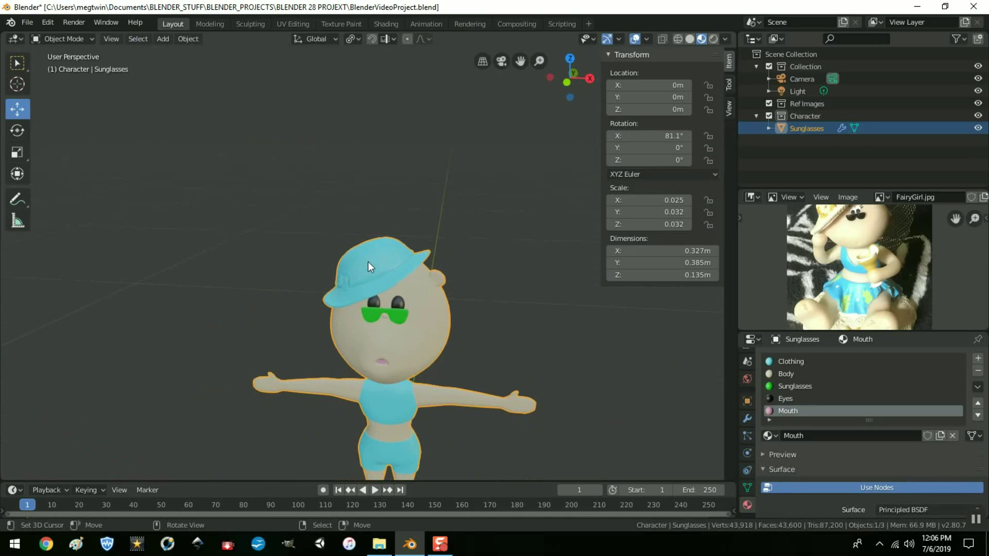
{"action": "key", "text": "Tab"}
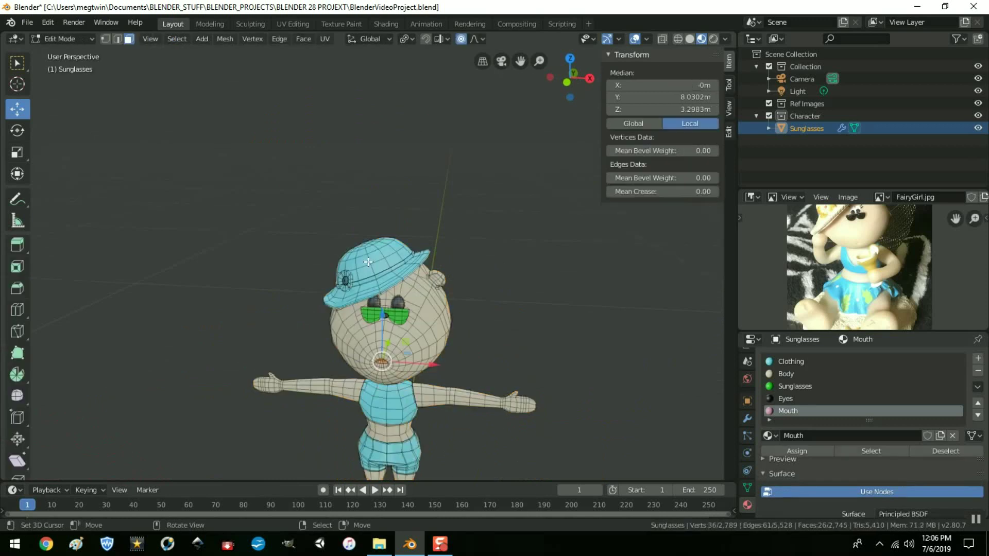
{"action": "key", "text": "alt+a"}
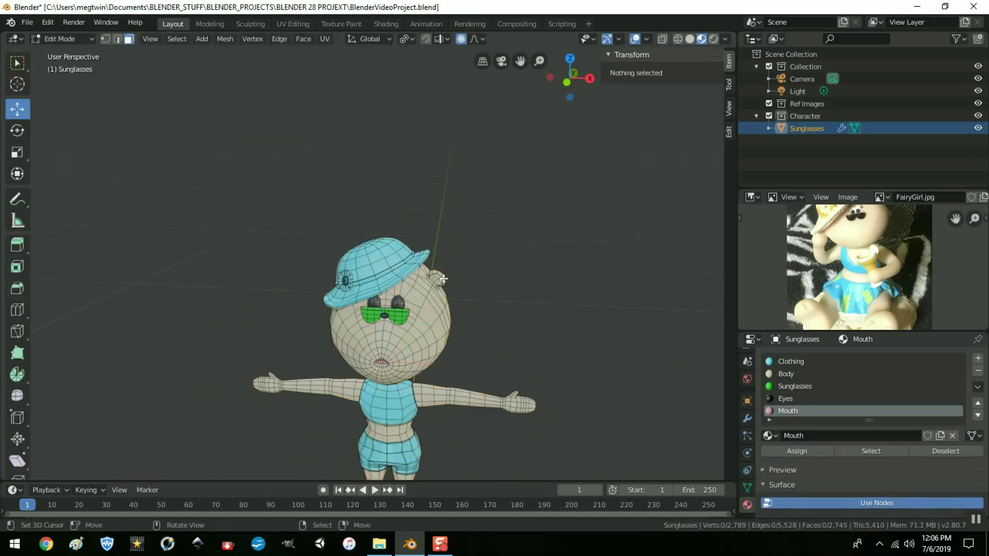
{"action": "scroll", "coordinate": [392, 288], "scroll_direction": "up", "scroll_amount": 4}
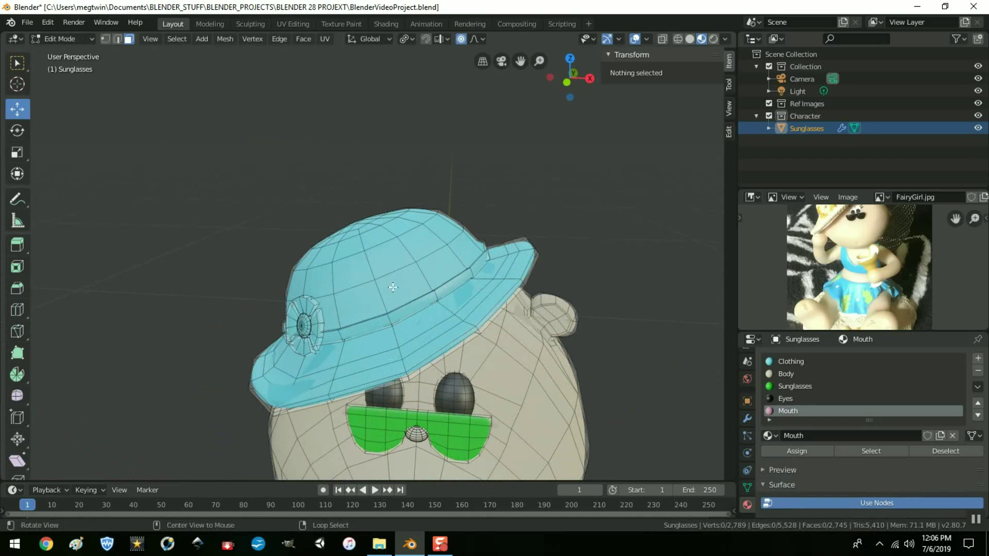
{"action": "left_click", "coordinate": [365, 245], "text": "alt"}
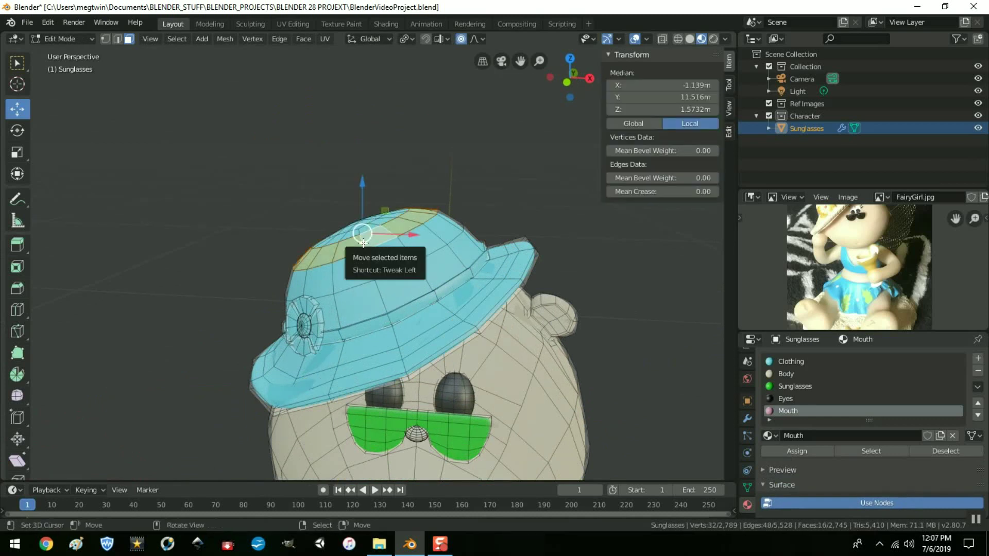
{"action": "key", "text": "ctrl+KP_Add"}
{"action": "key", "text": "ctrl+KP_Add"}
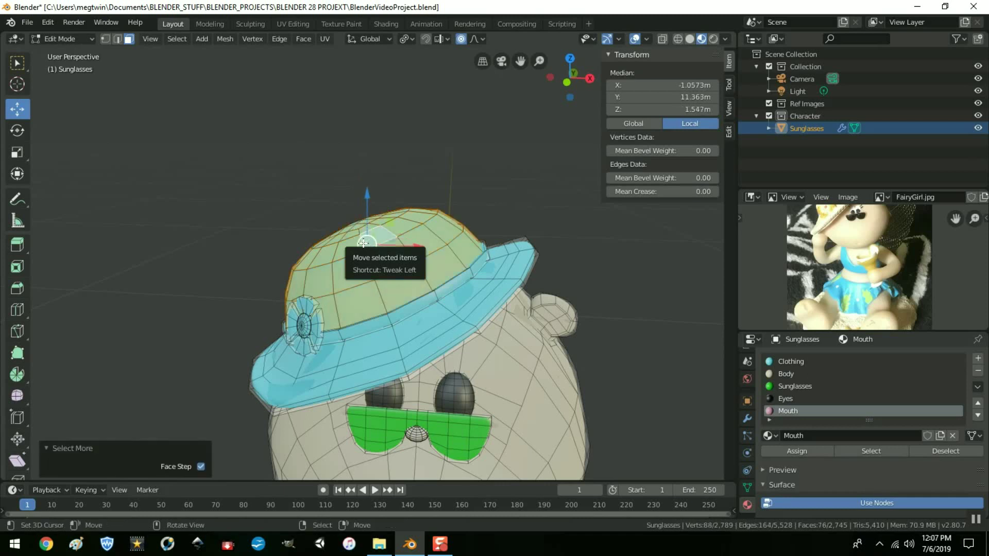
Step: Add the face loops of the hat brim's upper side, outer edge and underside to the selection, leaving out the hat band
{"action": "left_click", "coordinate": [402, 354], "text": "alt+shift"}
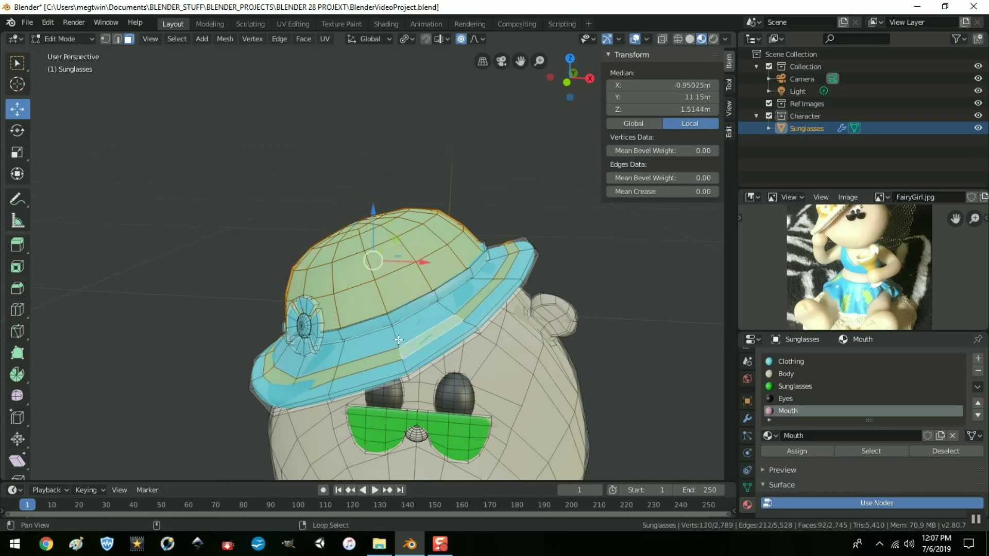
{"action": "left_click", "coordinate": [398, 338], "text": "alt+shift"}
{"action": "left_click", "coordinate": [410, 369], "text": "alt+shift"}
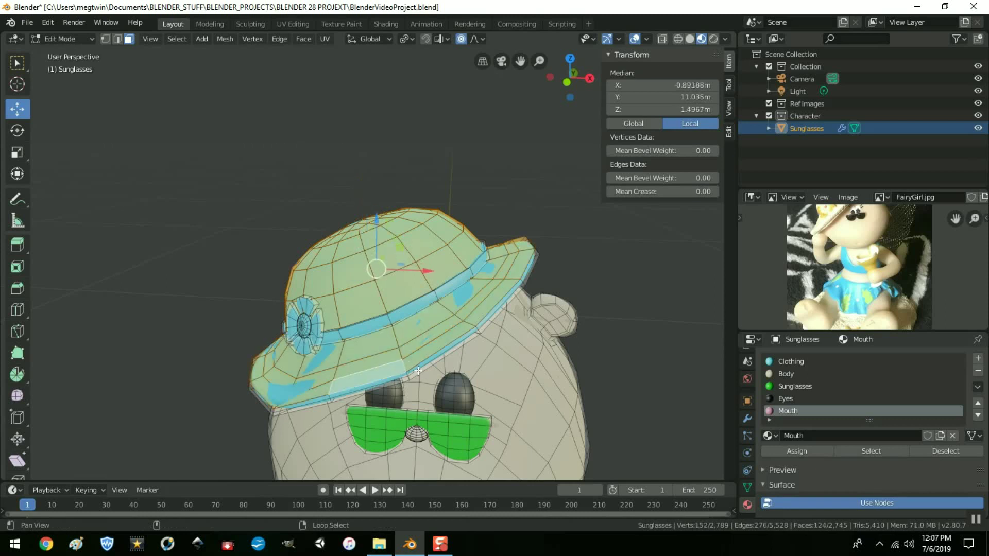
{"action": "left_click", "coordinate": [408, 374], "text": "alt+shift"}
{"action": "left_click", "coordinate": [409, 377], "text": "alt+shift"}
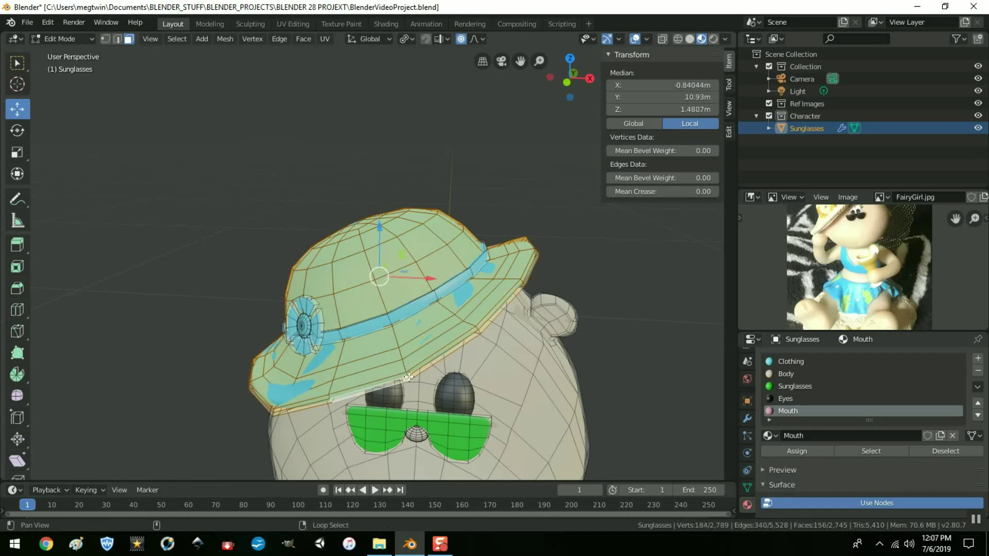
{"action": "middle_click_drag", "start_coordinate": [510, 315], "coordinate": [345, 240]}
{"action": "left_click", "coordinate": [339, 214], "text": "alt+shift"}
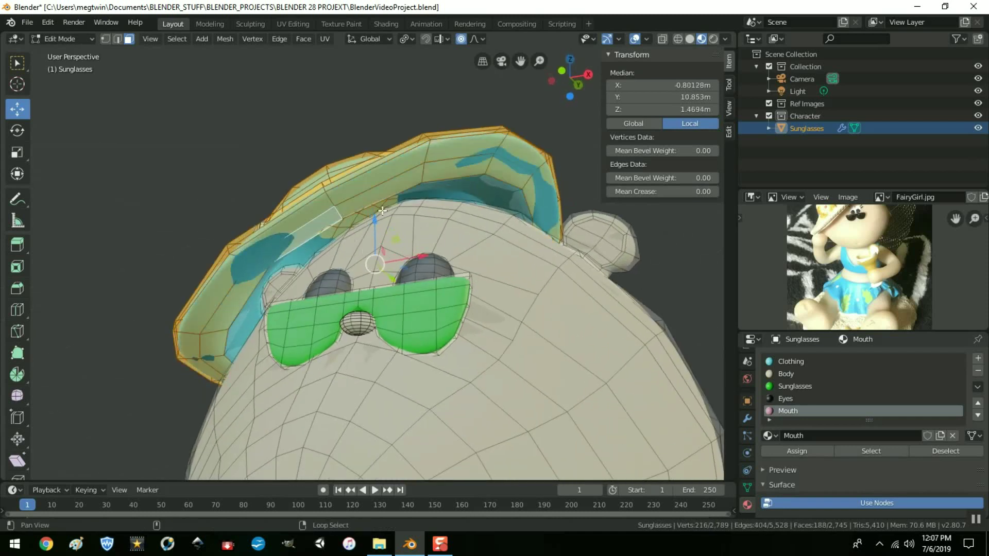
Step: Add the unselected faces at the top of the hat's crown to the selection
{"action": "middle_click_drag", "start_coordinate": [532, 188], "coordinate": [494, 289]}
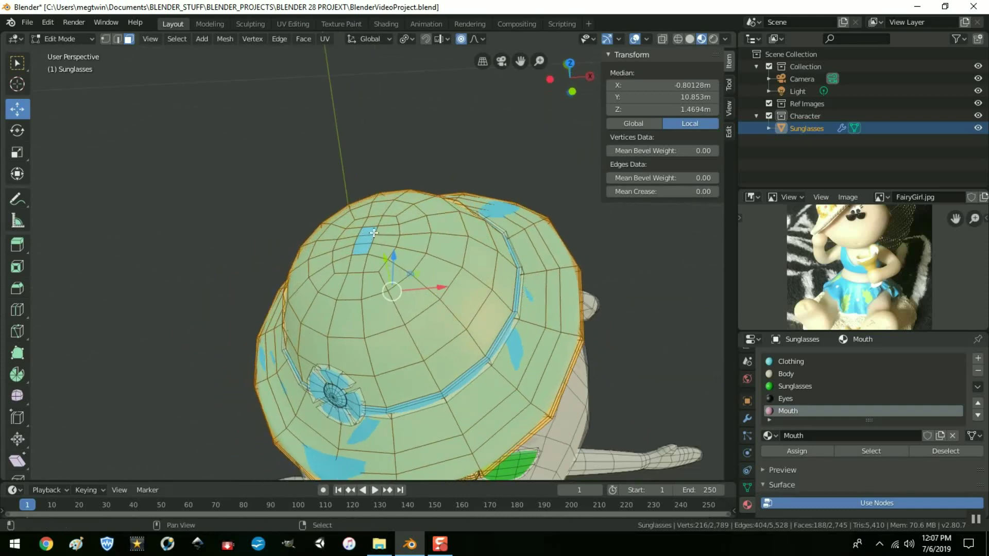
{"action": "left_click", "coordinate": [368, 238], "text": "shift"}
{"action": "left_click", "coordinate": [382, 253], "text": "shift"}
{"action": "middle_click_drag", "start_coordinate": [568, 323], "coordinate": [568, 307]}
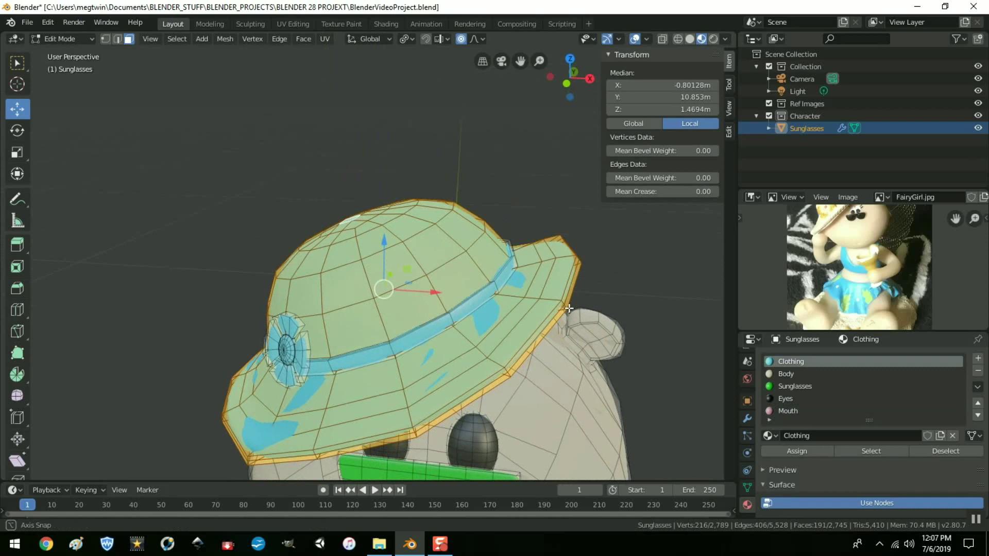
Step: Add a new material slot to the character with a new material named Hat
{"action": "left_click", "coordinate": [977, 358]}
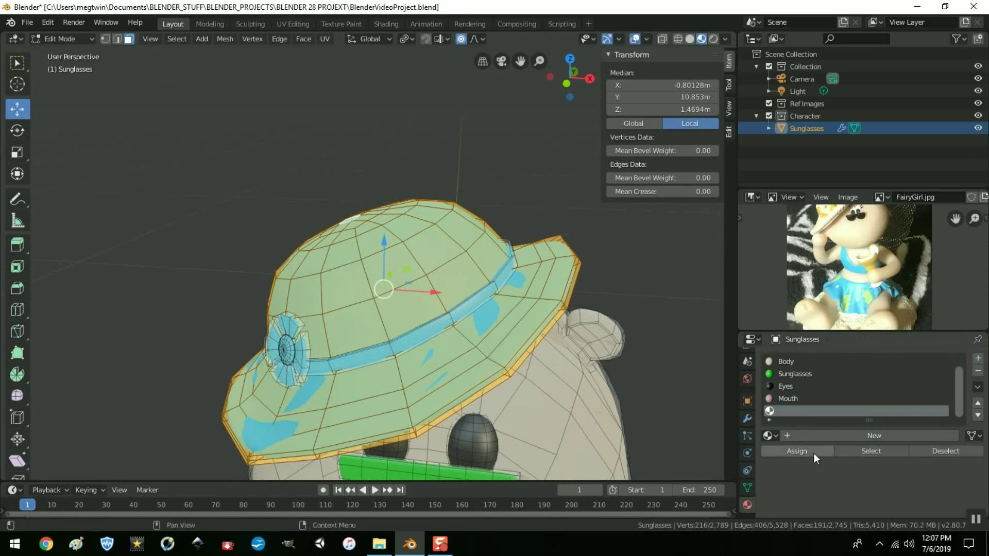
{"action": "left_click", "coordinate": [883, 435]}
{"action": "left_click", "coordinate": [788, 435]}
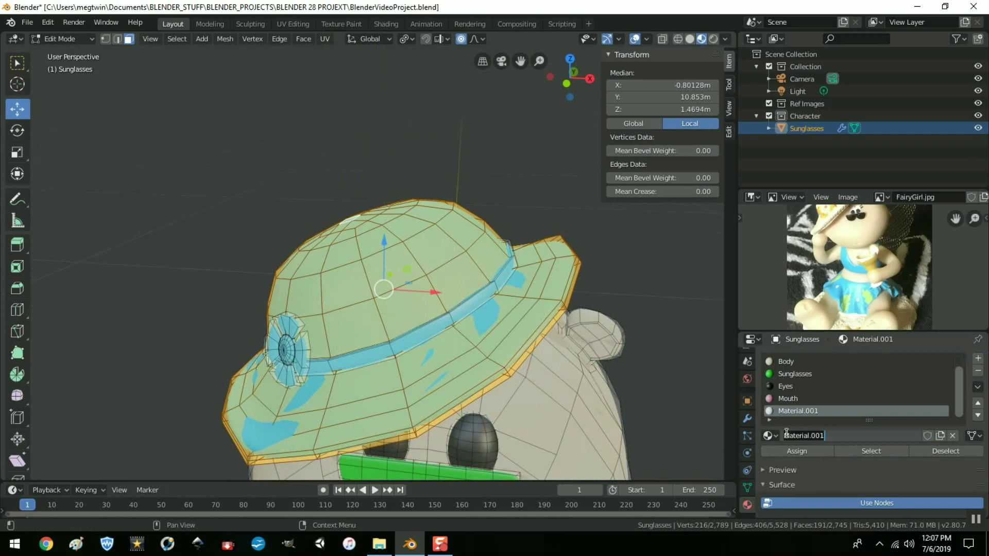
{"action": "key", "text": "ctrl+a"}
{"action": "key", "text": "BackSpace"}
{"action": "key", "text": "Return"}
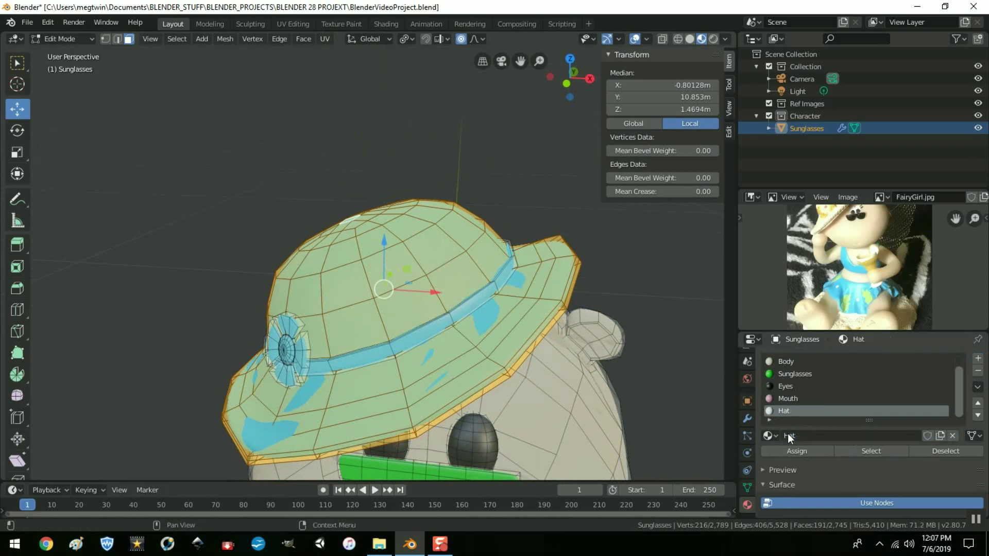
Step: Set the Hat material's base color to a dark golden orange with hue about 0.105 and saturation about 0.85
{"action": "scroll", "coordinate": [894, 463], "scroll_direction": "down", "scroll_amount": 5}
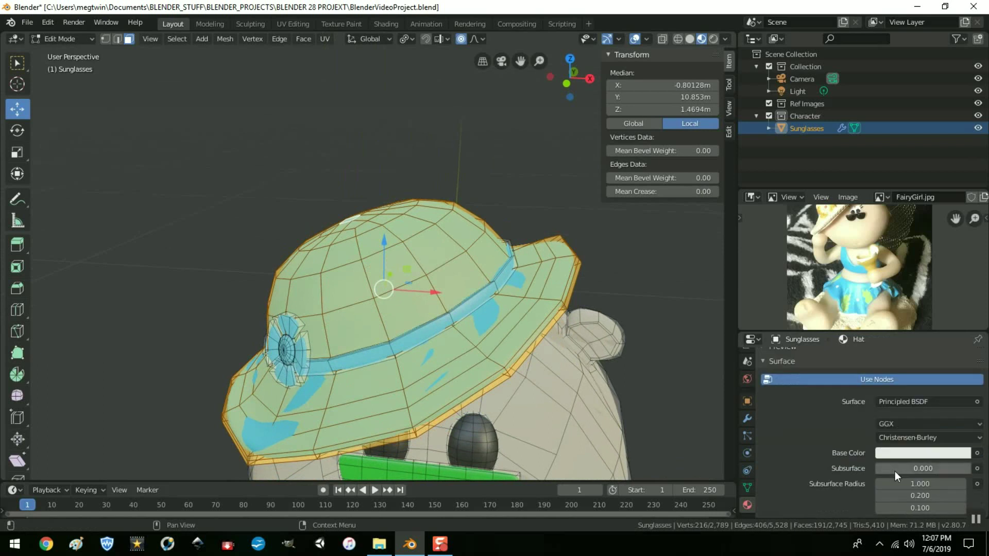
{"action": "left_click", "coordinate": [895, 453]}
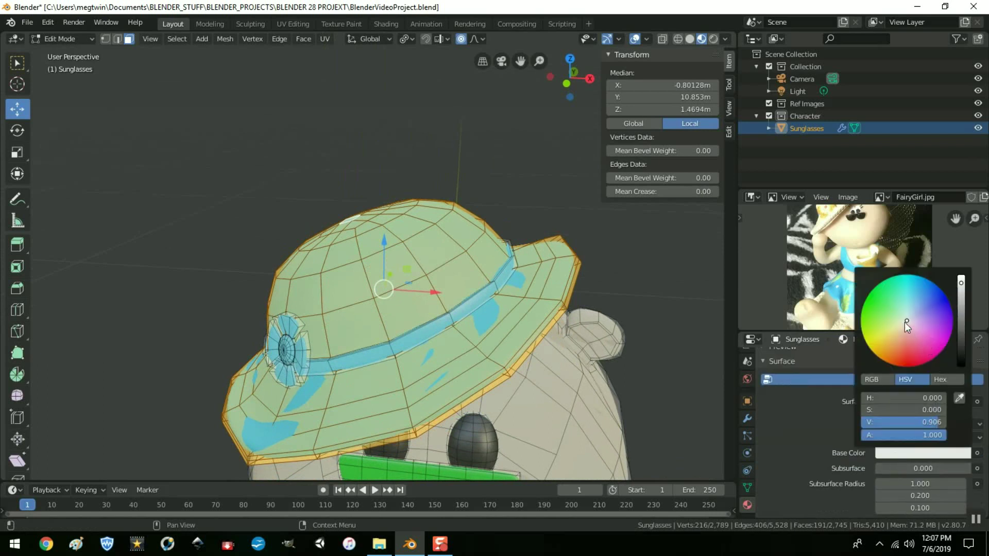
{"action": "left_click_drag", "start_coordinate": [905, 319], "coordinate": [882, 351]}
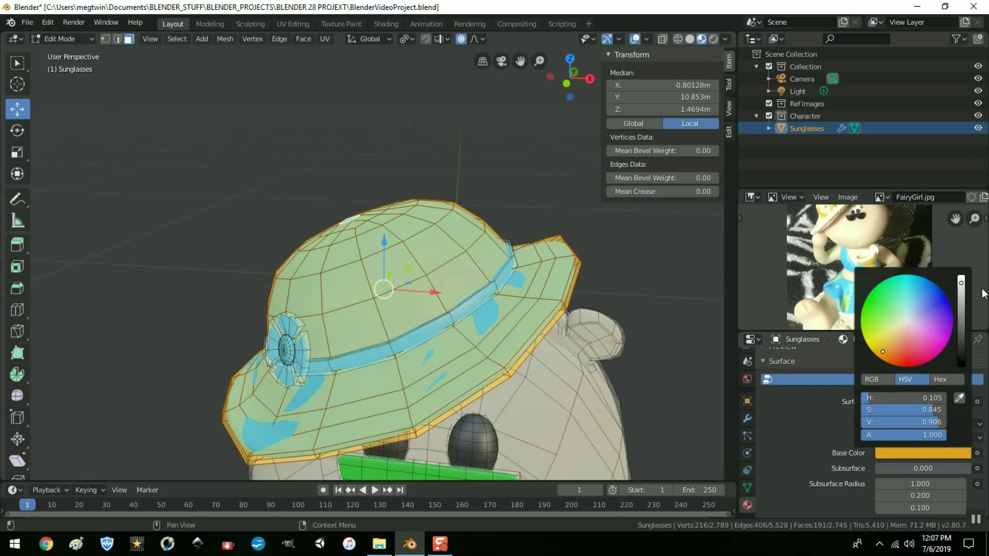
{"action": "left_click_drag", "start_coordinate": [961, 283], "coordinate": [961, 298]}
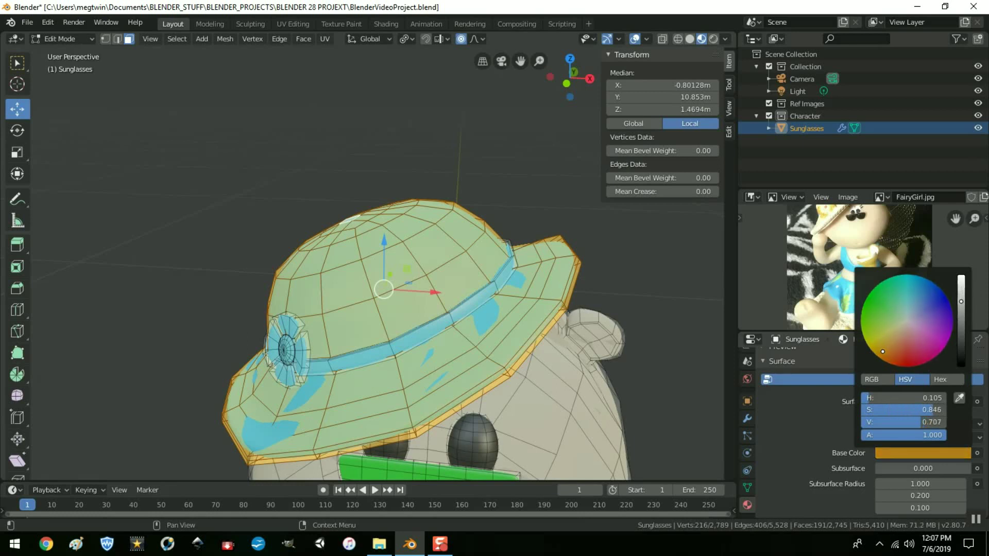
{"action": "left_click_drag", "start_coordinate": [961, 303], "coordinate": [961, 300]}
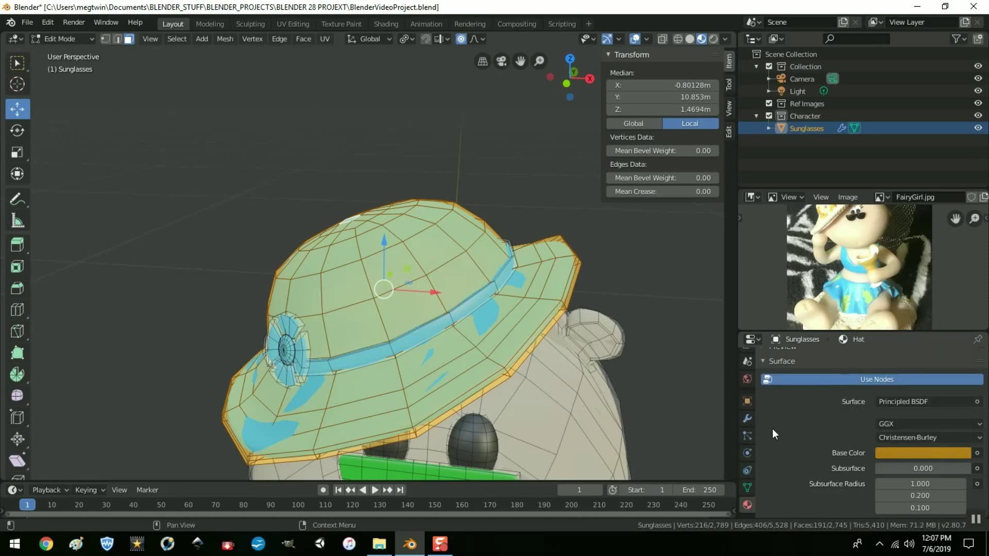
Step: Assign the Hat material to the selected hat faces and return to Object Mode to inspect the hat from below
{"action": "scroll", "coordinate": [807, 416], "scroll_direction": "up", "scroll_amount": 5}
{"action": "left_click", "coordinate": [796, 452]}
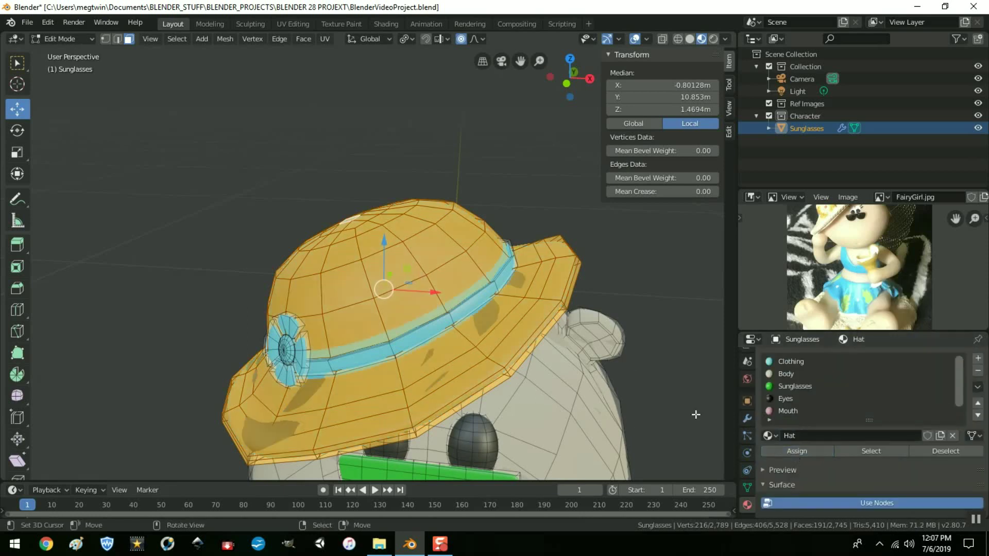
{"action": "scroll", "coordinate": [601, 353], "scroll_direction": "down", "scroll_amount": 4}
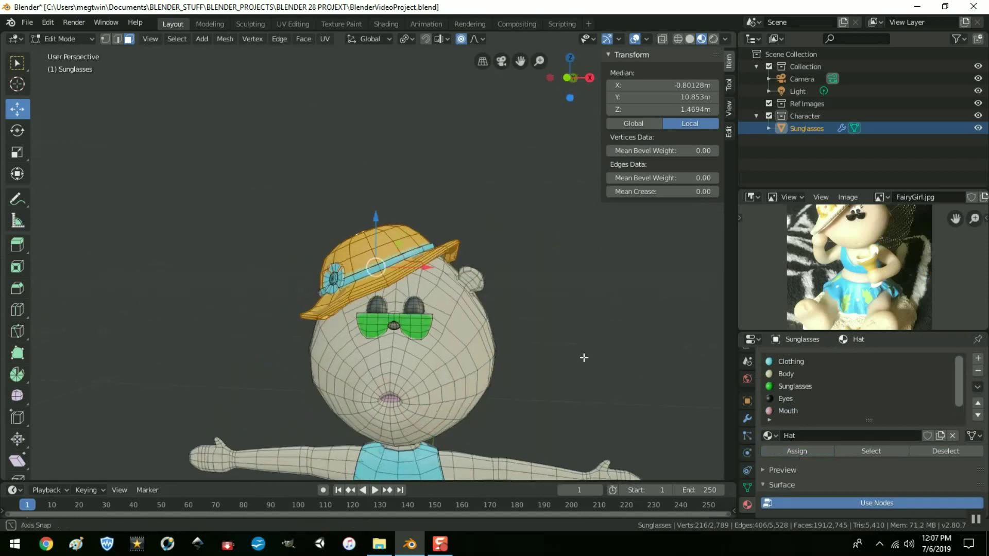
{"action": "key", "text": "Tab"}
{"action": "middle_click_drag", "start_coordinate": [585, 369], "coordinate": [478, 282]}
{"action": "scroll", "coordinate": [478, 282], "scroll_direction": "up", "scroll_amount": 3}
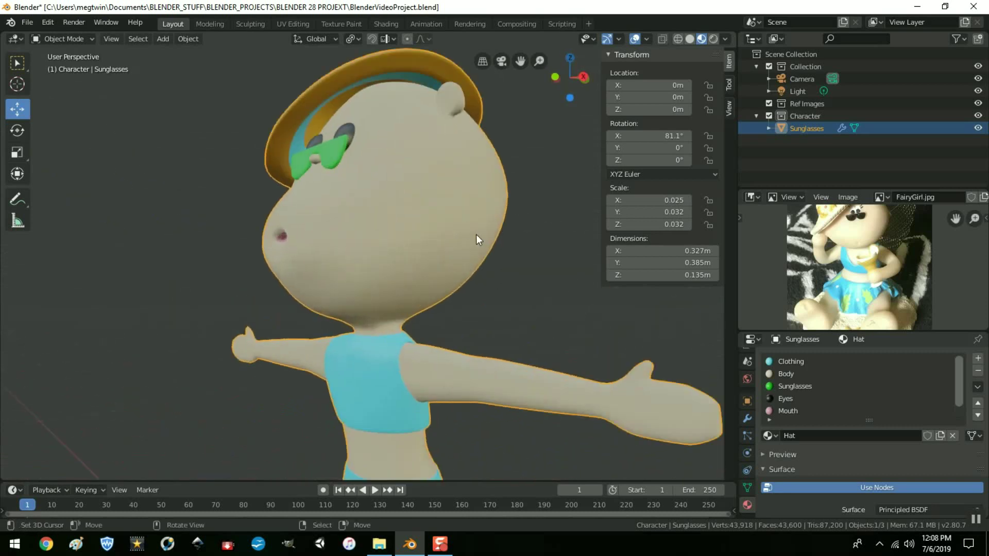
{"action": "middle_click_drag", "start_coordinate": [439, 157], "coordinate": [517, 324]}
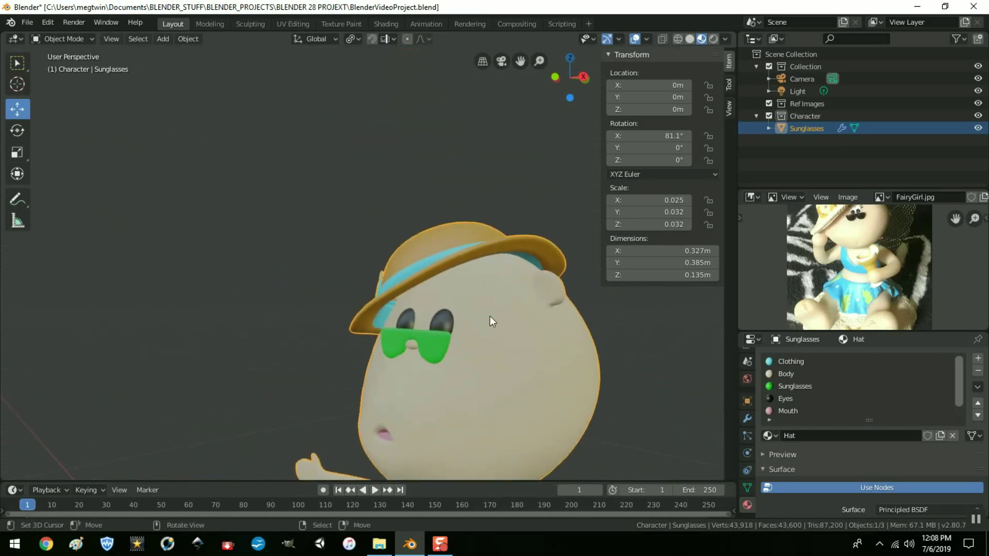
Step: In Edit Mode, clear the selection and select the blue face loop on the underside of the hat beside the head
{"action": "key", "text": "Tab"}
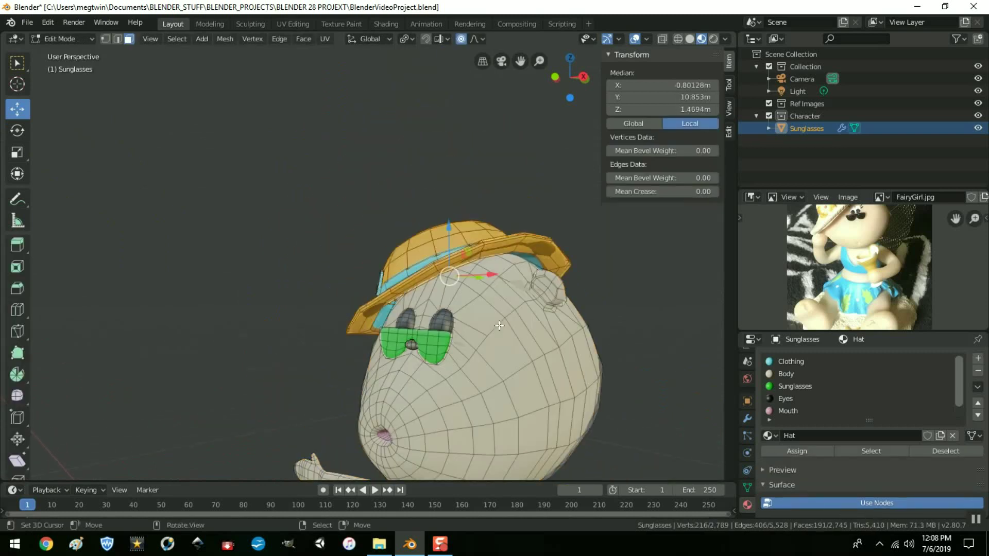
{"action": "key", "text": "alt+a"}
{"action": "middle_click_drag", "start_coordinate": [502, 320], "coordinate": [514, 270]}
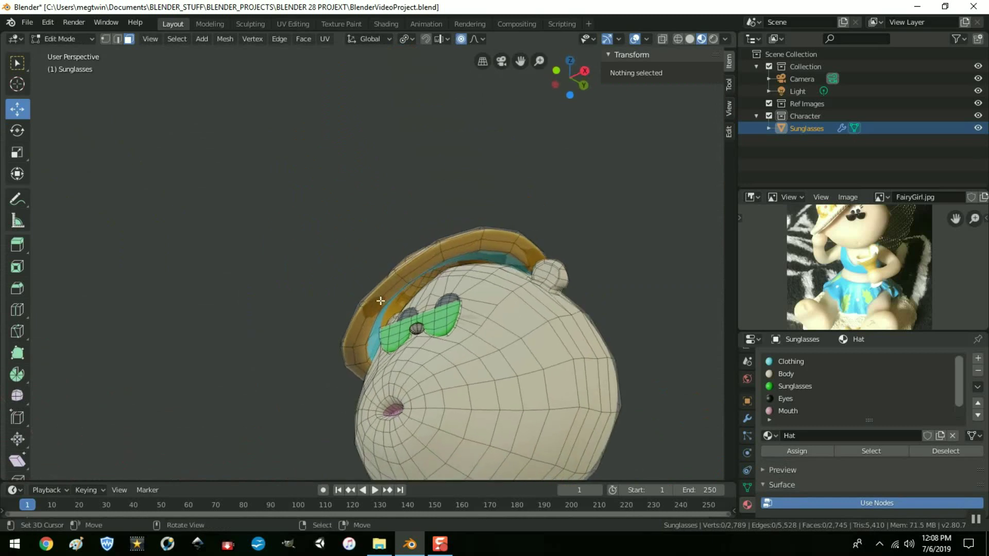
{"action": "key", "text": "l"}
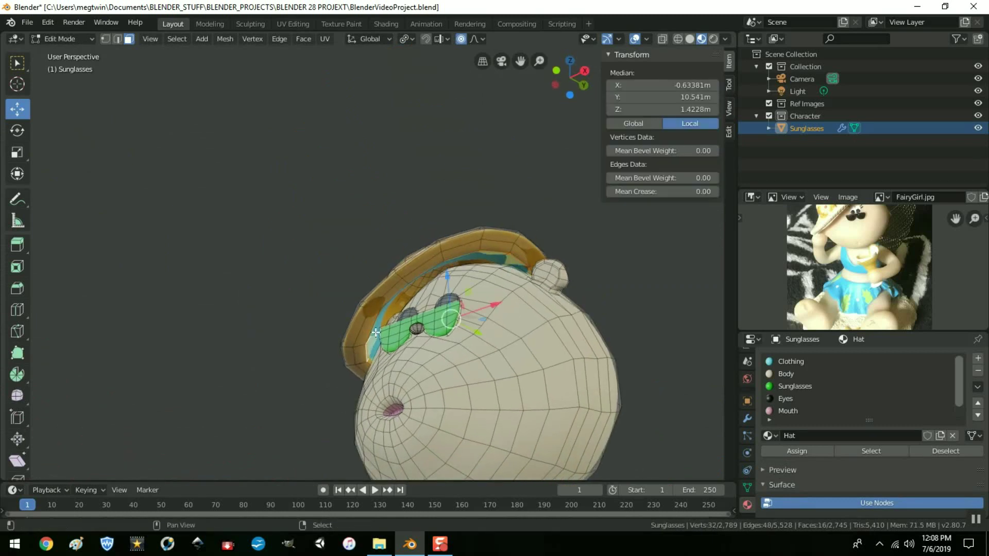
{"action": "left_click", "coordinate": [376, 333], "text": "alt"}
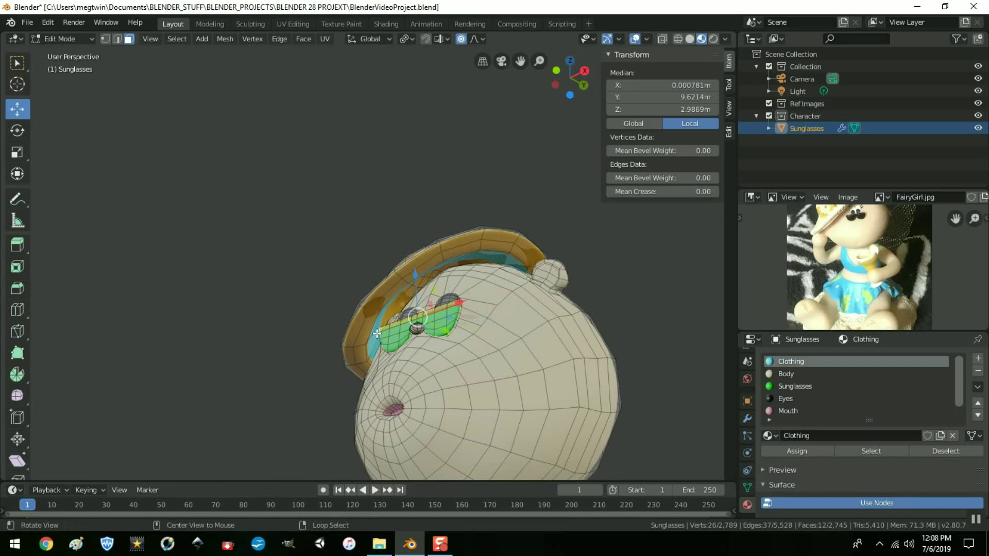
{"action": "left_click", "coordinate": [375, 349], "text": "alt"}
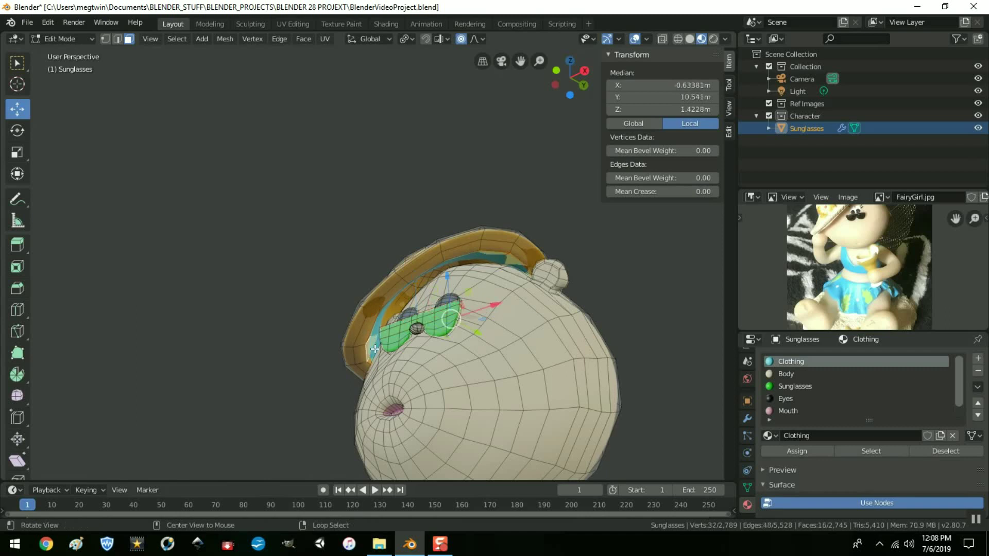
{"action": "middle_click_drag", "start_coordinate": [375, 349], "coordinate": [639, 351]}
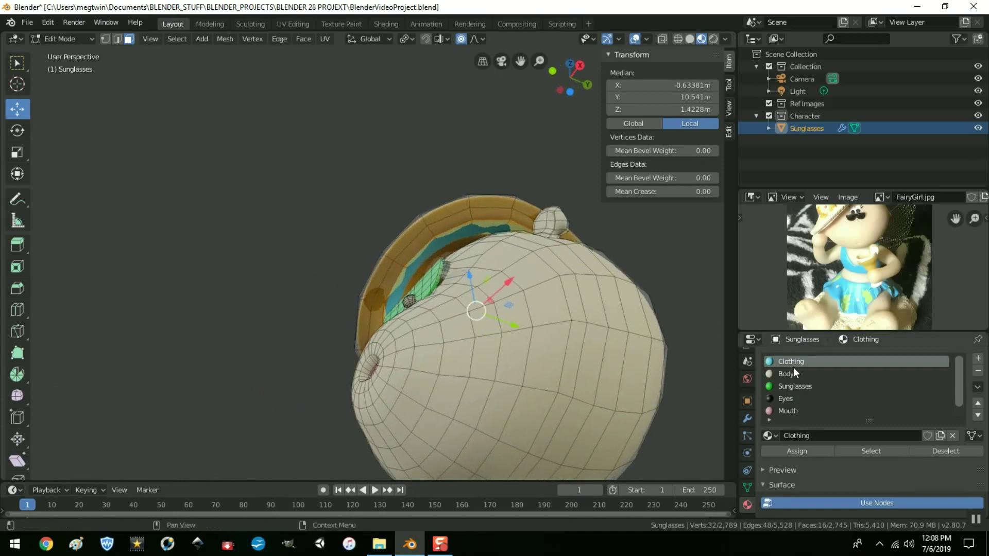
Step: Assign the Hat material to the selected face loop under the hat
{"action": "scroll", "coordinate": [812, 407], "scroll_direction": "down", "scroll_amount": 1}
{"action": "left_click", "coordinate": [782, 409]}
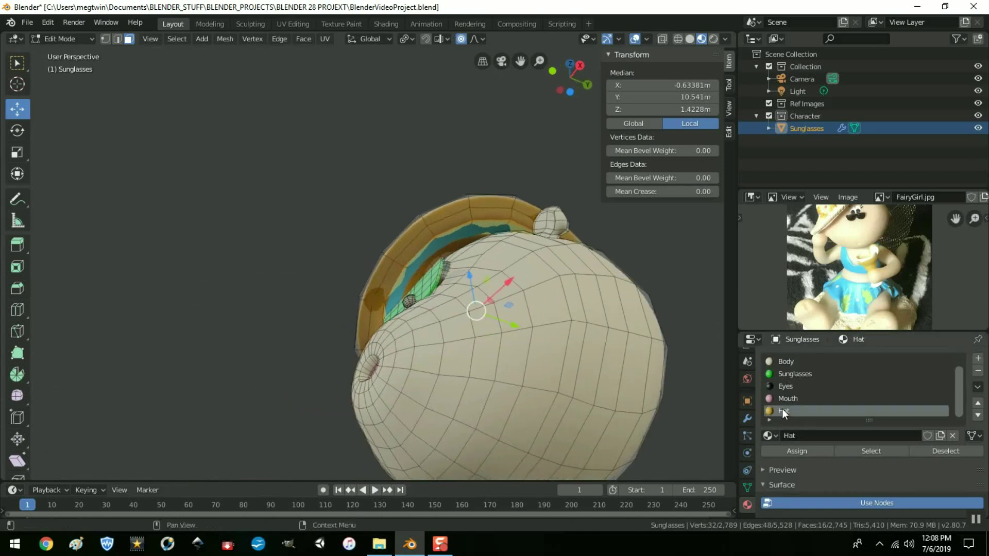
{"action": "left_click", "coordinate": [795, 449]}
{"action": "scroll", "coordinate": [644, 381], "scroll_direction": "down", "scroll_amount": 3}
{"action": "middle_click_drag", "start_coordinate": [643, 381], "coordinate": [550, 325]}
{"action": "scroll", "coordinate": [536, 316], "scroll_direction": "up", "scroll_amount": 4}
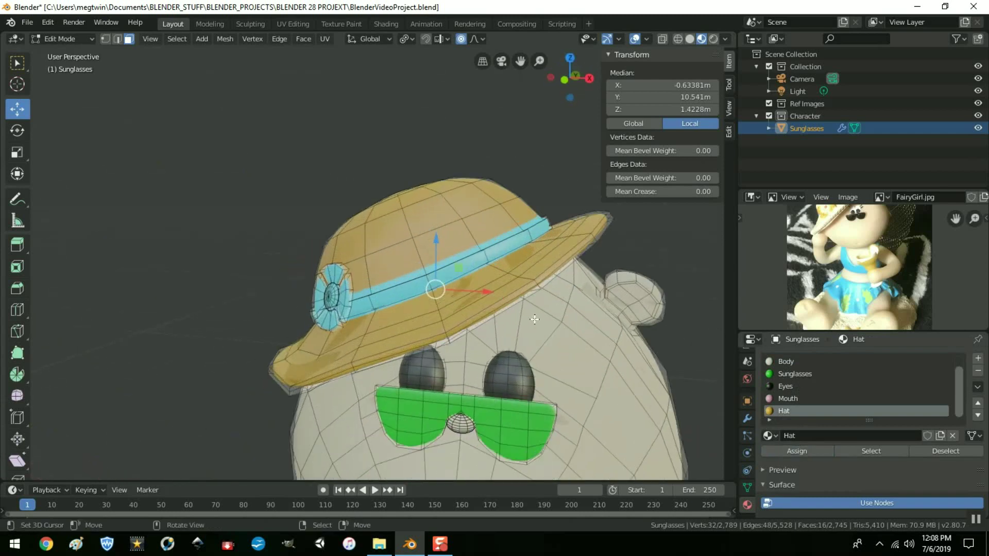
Step: Add one loop cut around the hat's crown and slide it down close to the hat band, with a factor of 0.933
{"action": "scroll", "coordinate": [533, 316], "scroll_direction": "up", "scroll_amount": 4}
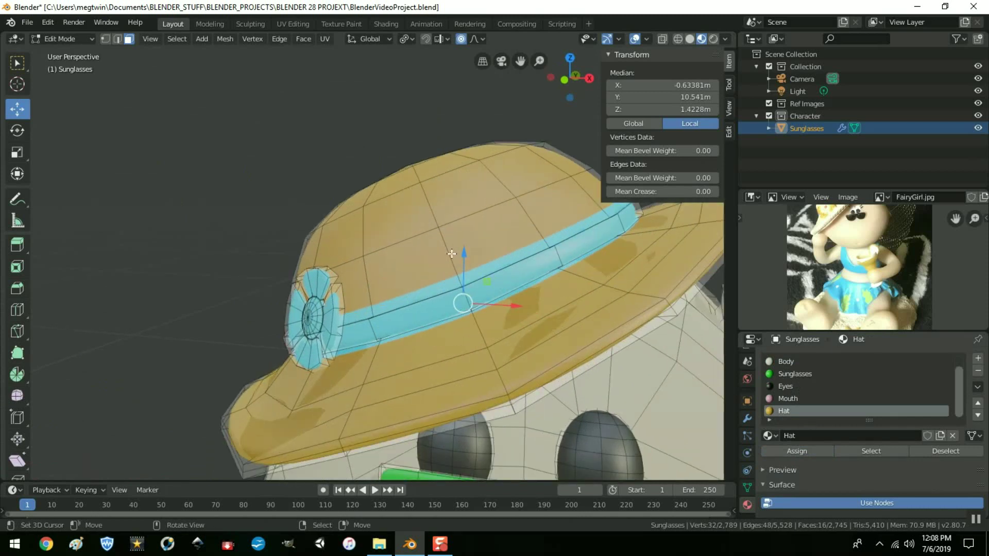
{"action": "key", "text": "ctrl+r"}
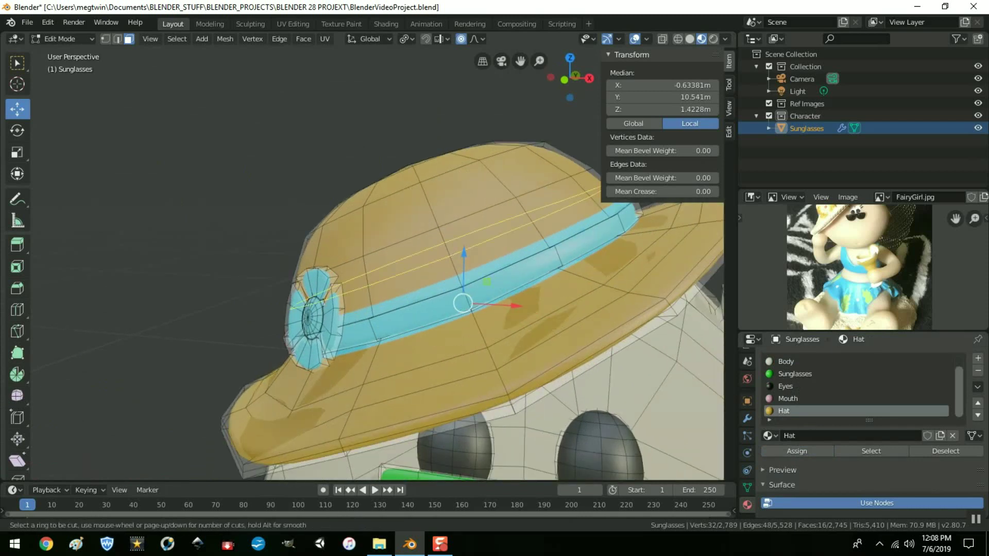
{"action": "left_click", "coordinate": [451, 253]}
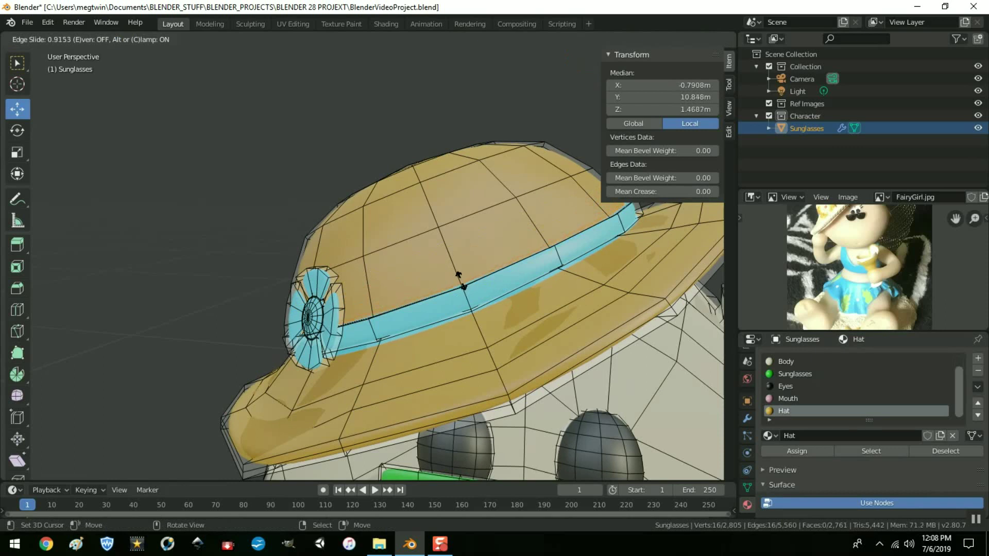
{"action": "left_click", "coordinate": [459, 278]}
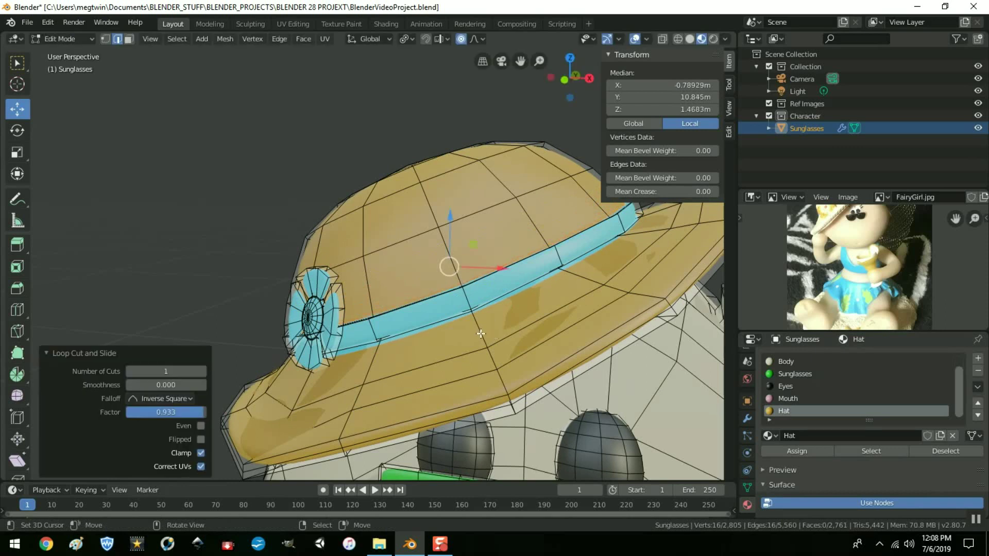
Step: Add one loop cut around the brim close below the hat band with a factor of 0.817, and preview the hat in Object Mode
{"action": "key", "text": "ctrl+r"}
{"action": "left_click", "coordinate": [479, 331]}
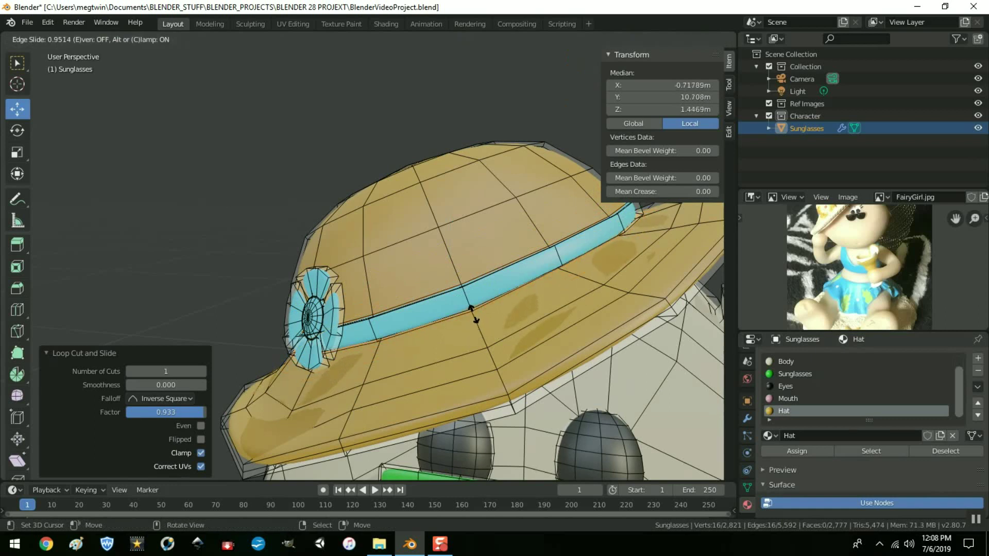
{"action": "left_click", "coordinate": [471, 315]}
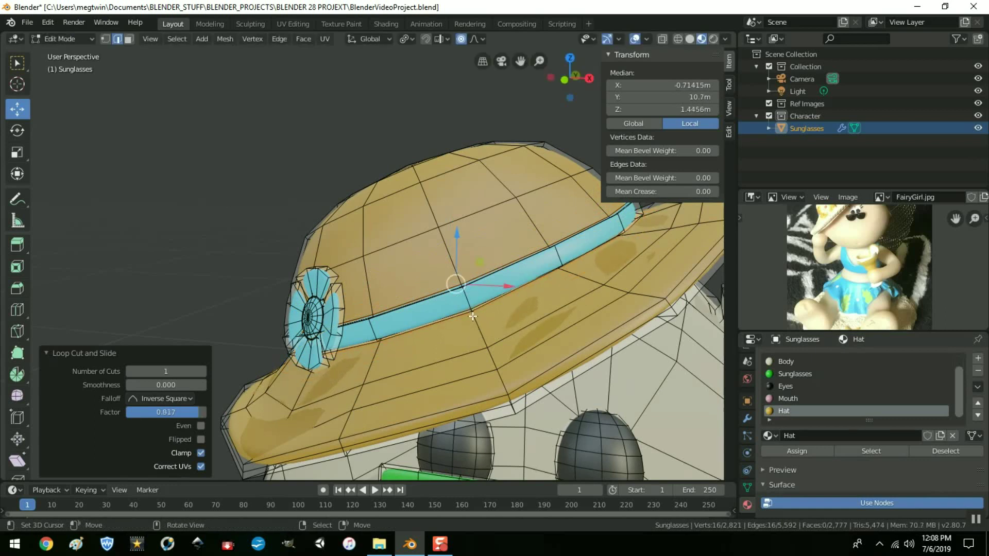
{"action": "scroll", "coordinate": [471, 315], "scroll_direction": "down", "scroll_amount": 4}
{"action": "mouse_move", "coordinate": [425, 310]}
{"action": "middle_mouse_down"}
{"action": "mouse_move", "coordinate": [510, 303]}
{"action": "mouse_move", "coordinate": [407, 301]}
{"action": "middle_mouse_up"}
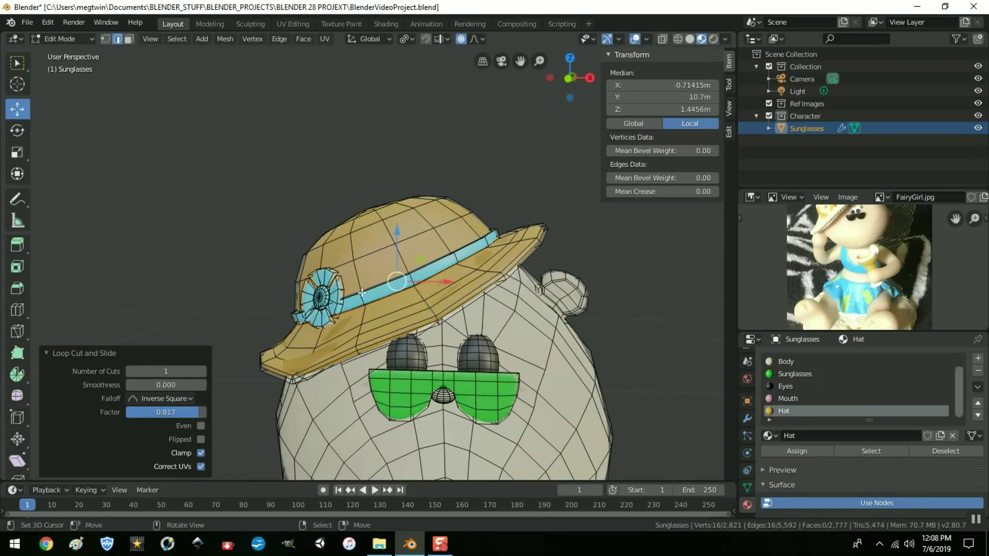
{"action": "key", "text": "Tab"}
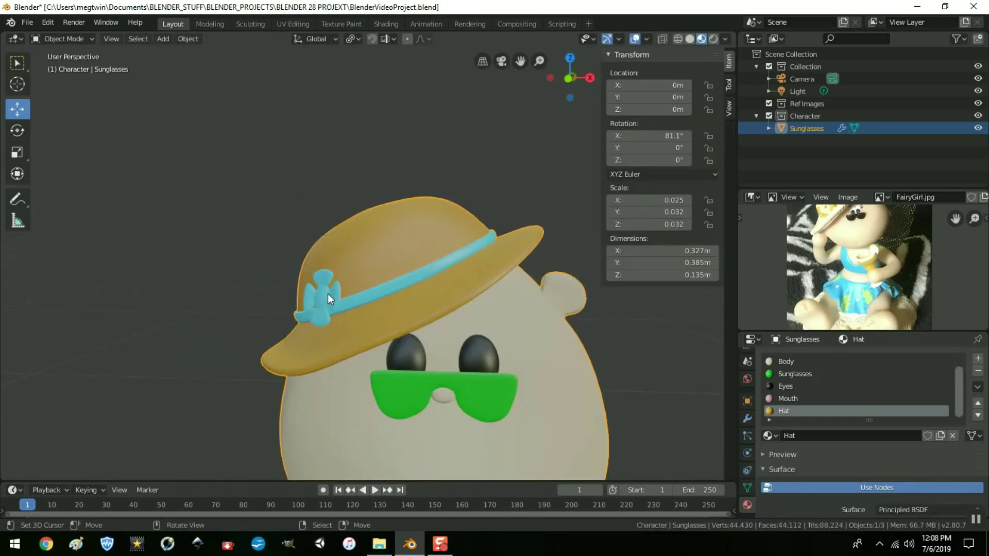
{"action": "key", "text": "Tab"}
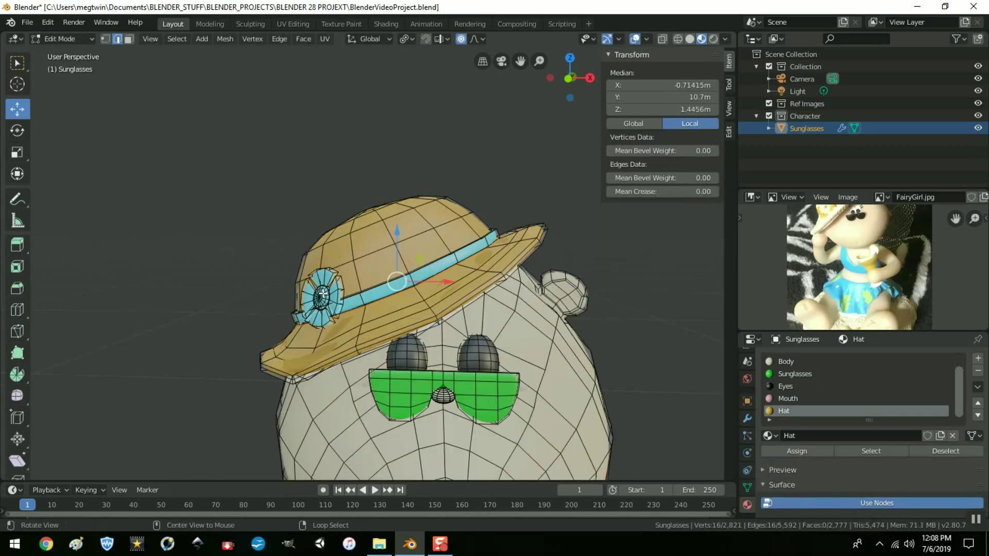
Step: Clear the selection and select the short loose edge on the hat's crown, just above the band beside the flower
{"action": "key", "text": "alt+a"}
{"action": "scroll", "coordinate": [455, 289], "scroll_direction": "up", "scroll_amount": 3}
{"action": "middle_click_drag", "start_coordinate": [456, 289], "coordinate": [330, 303]}
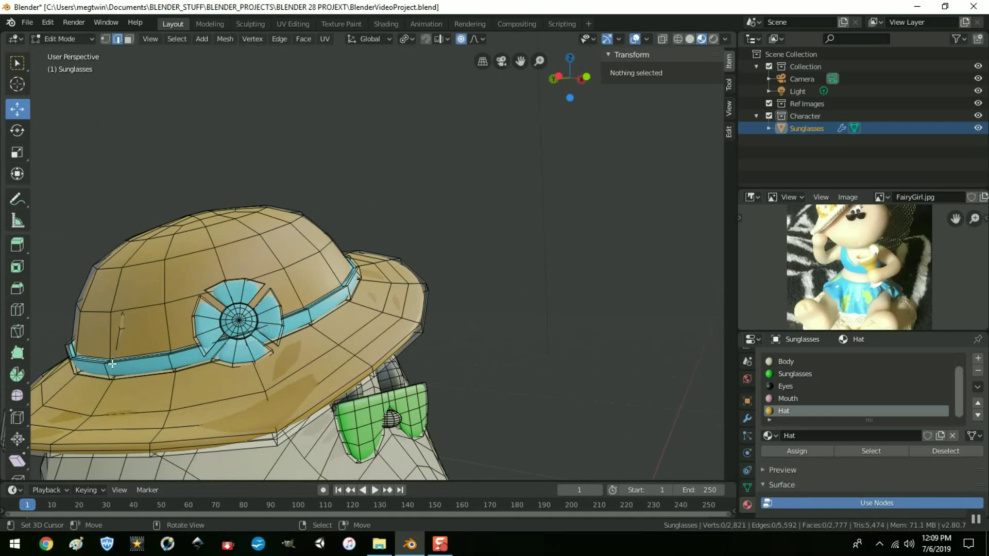
{"action": "left_click", "coordinate": [114, 334]}
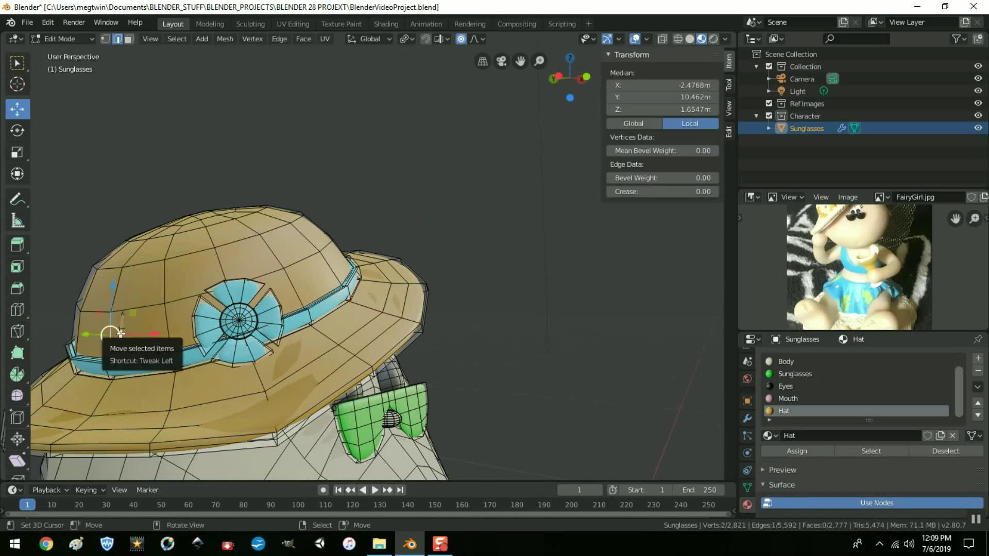
{"action": "middle_click_drag", "start_coordinate": [264, 370], "coordinate": [292, 325]}
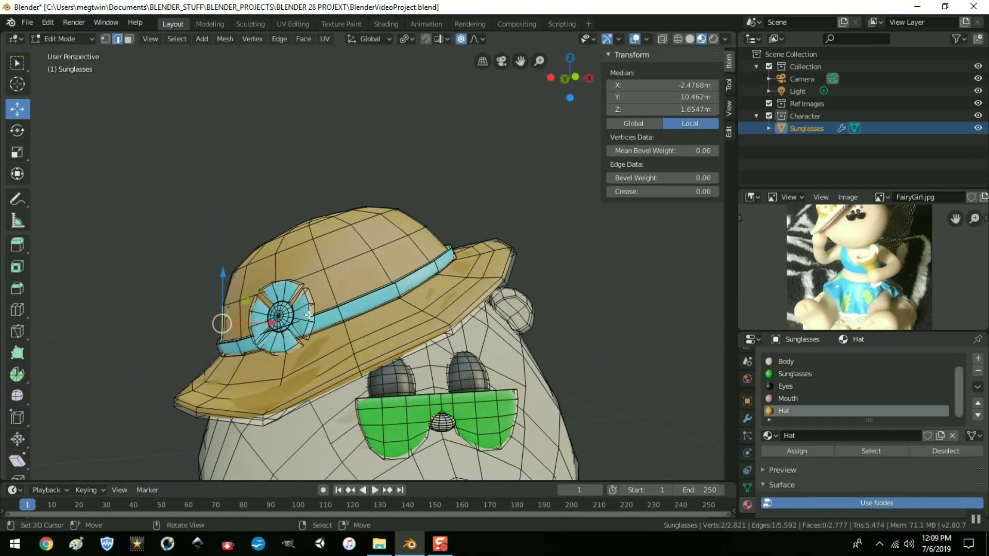
Step: Select the whole linked hat mesh, move it by -0.00152 m along the X axis, and preview it in Object Mode
{"action": "key", "text": "l"}
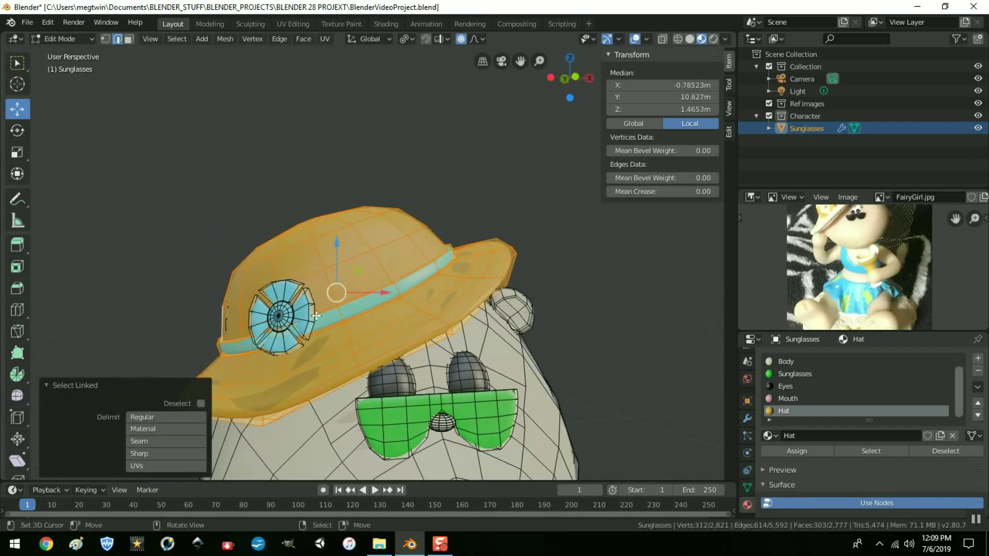
{"action": "middle_click_drag", "start_coordinate": [408, 269], "coordinate": [401, 265]}
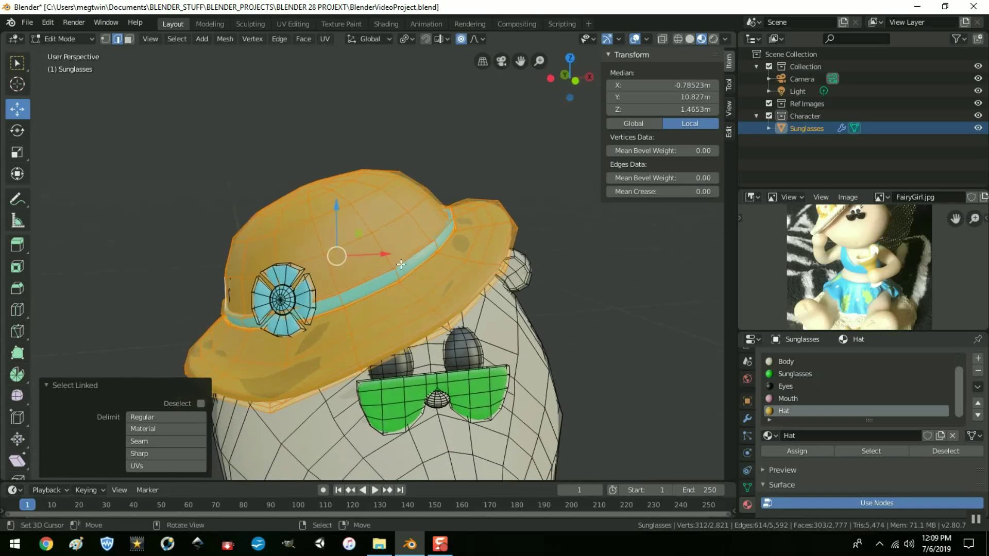
{"action": "key", "text": "g"}
{"action": "key", "text": "x"}
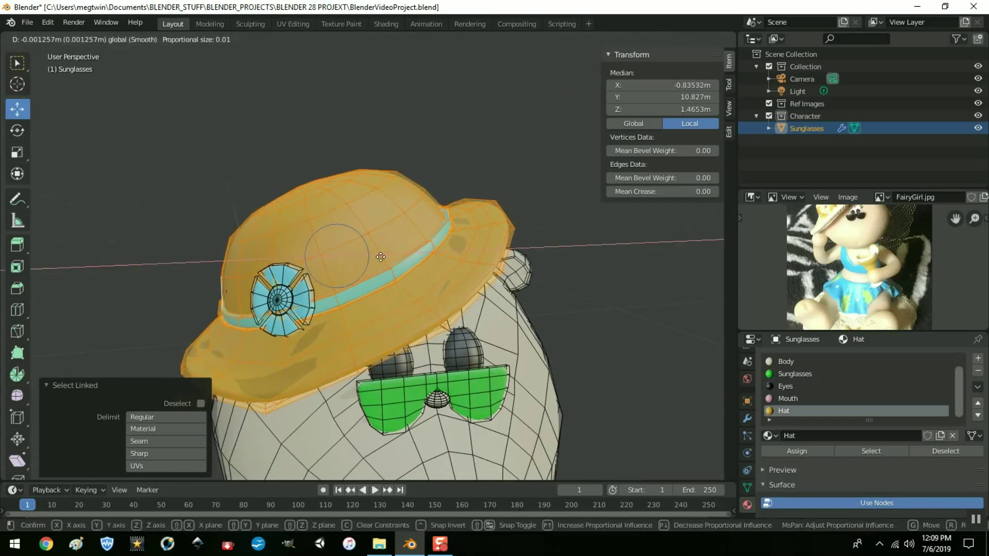
{"action": "left_click", "coordinate": [381, 257]}
{"action": "middle_click_drag", "start_coordinate": [594, 296], "coordinate": [575, 291]}
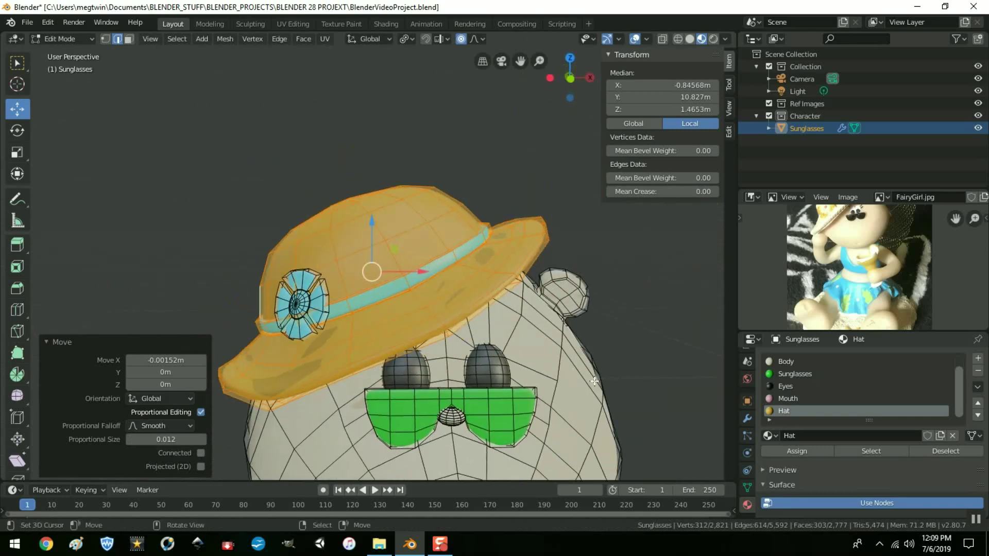
{"action": "key", "text": "Tab"}
{"action": "mouse_move", "coordinate": [437, 330]}
{"action": "middle_mouse_down"}
{"action": "mouse_move", "coordinate": [552, 325]}
{"action": "mouse_move", "coordinate": [468, 335]}
{"action": "mouse_move", "coordinate": [304, 307]}
{"action": "middle_mouse_up"}
{"action": "scroll", "coordinate": [468, 334], "scroll_direction": "down", "scroll_amount": 3}
{"action": "key", "text": "Tab"}
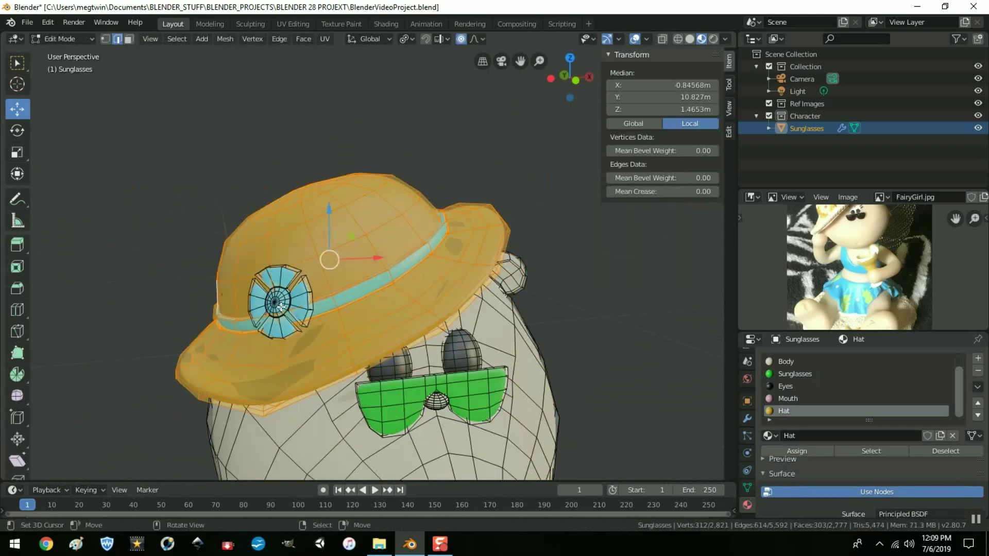
Step: Clear the selection and circle-select the middle of the flower's round centre on the hat
{"action": "key", "text": "alt+a"}
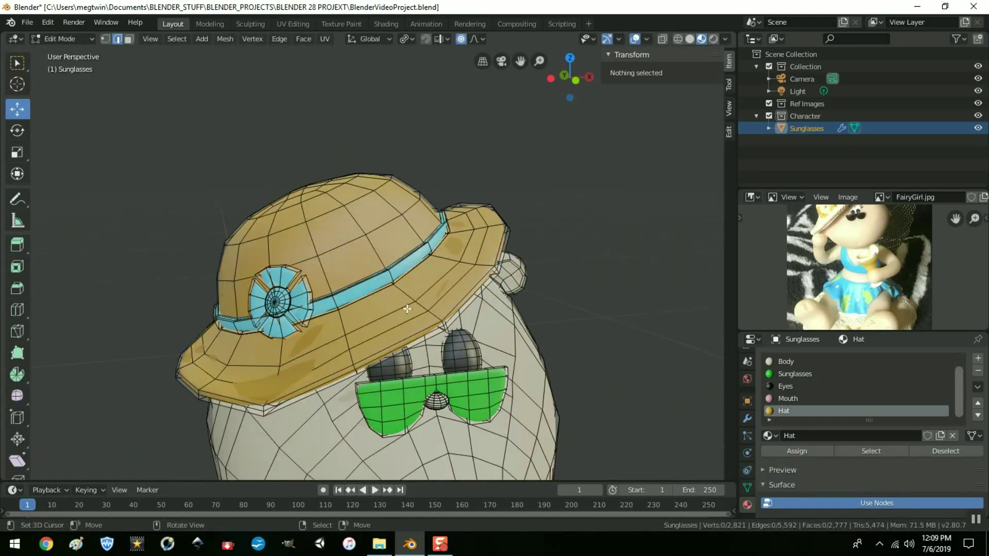
{"action": "middle_click_drag", "start_coordinate": [407, 309], "coordinate": [457, 305]}
{"action": "scroll", "coordinate": [175, 371], "scroll_direction": "up", "scroll_amount": 4}
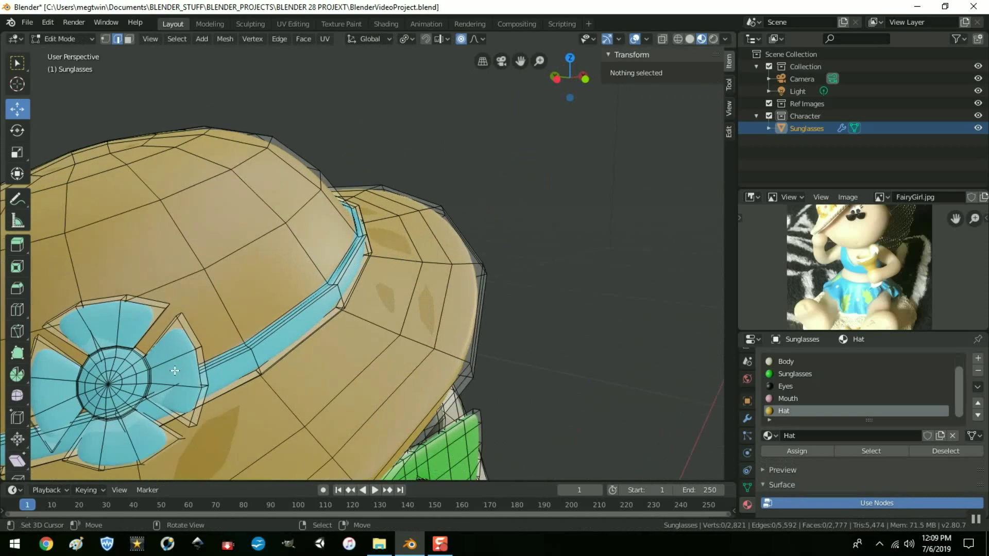
{"action": "middle_click_drag", "start_coordinate": [108, 383], "coordinate": [404, 317], "text": "shift"}
{"action": "key", "text": "c"}
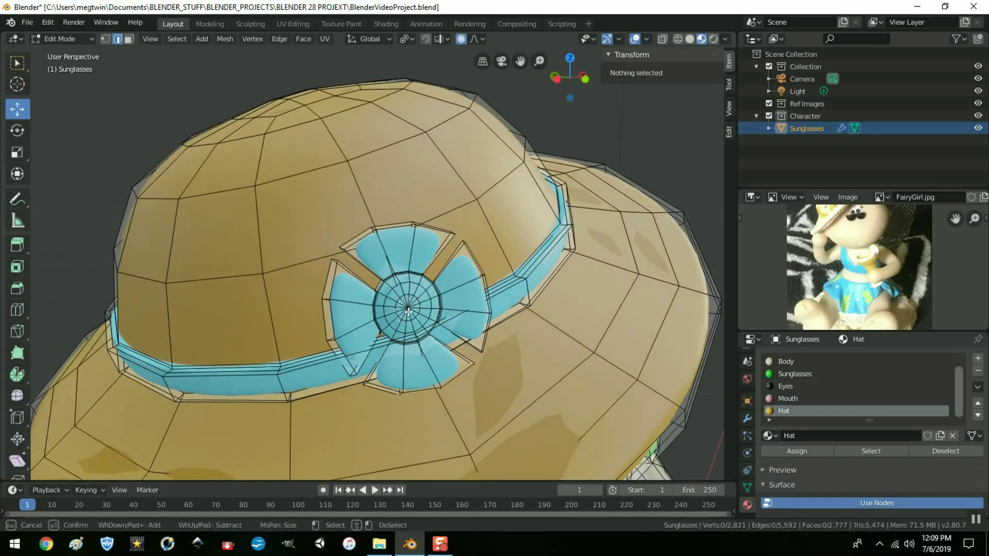
{"action": "left_click", "coordinate": [409, 307]}
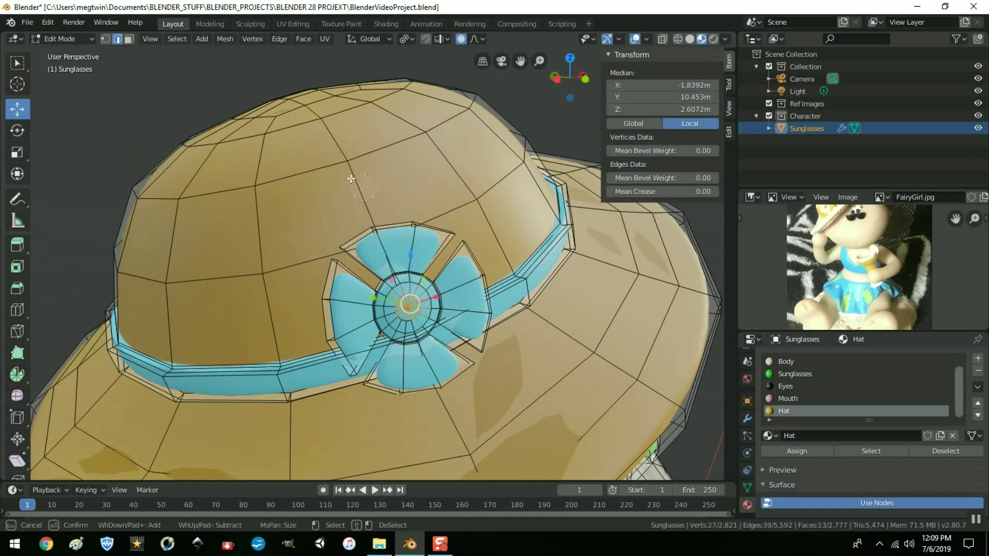
{"action": "right_click", "coordinate": [218, 150]}
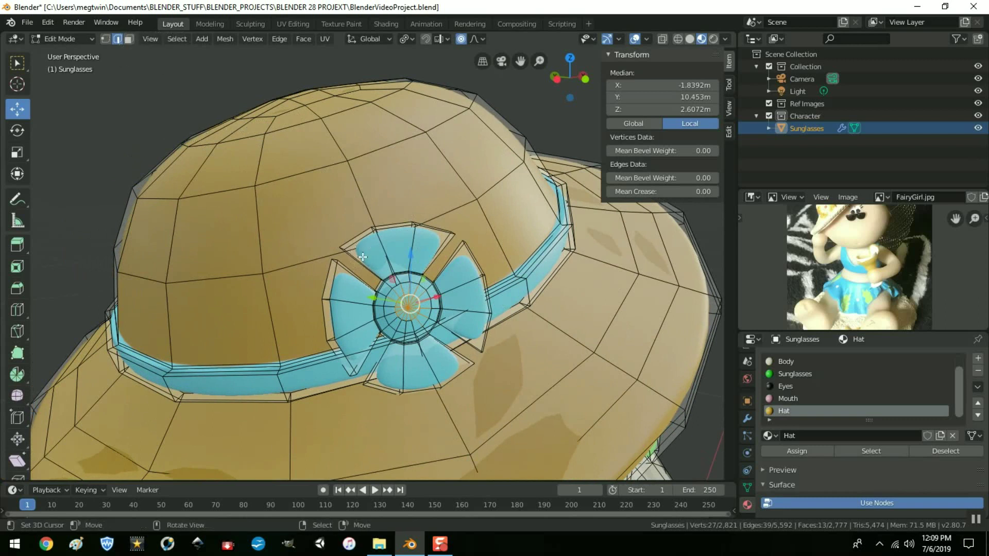
Step: Switch to face selection, circle-select the middle of the flower's centre and grow the selection twice to cover it
{"action": "left_click", "coordinate": [129, 39]}
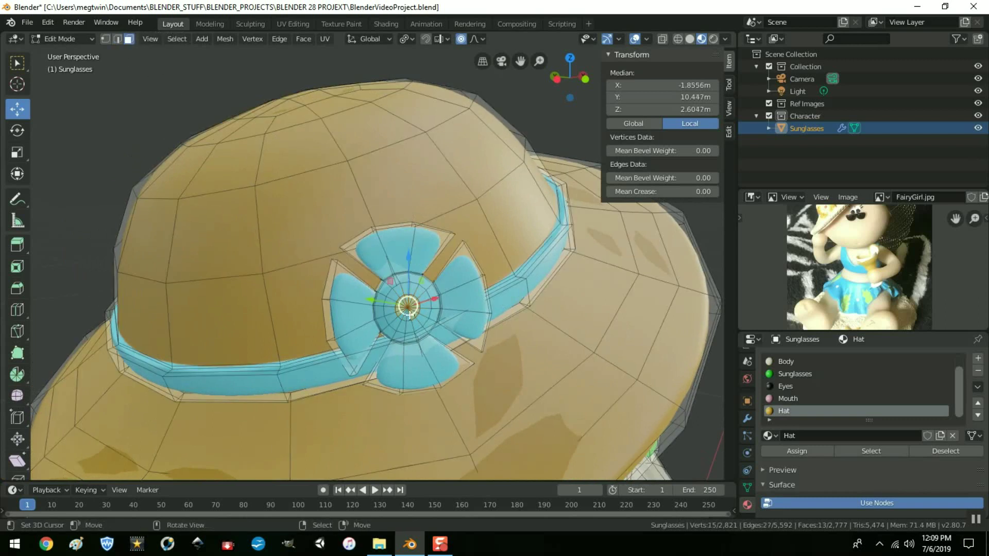
{"action": "key", "text": "c"}
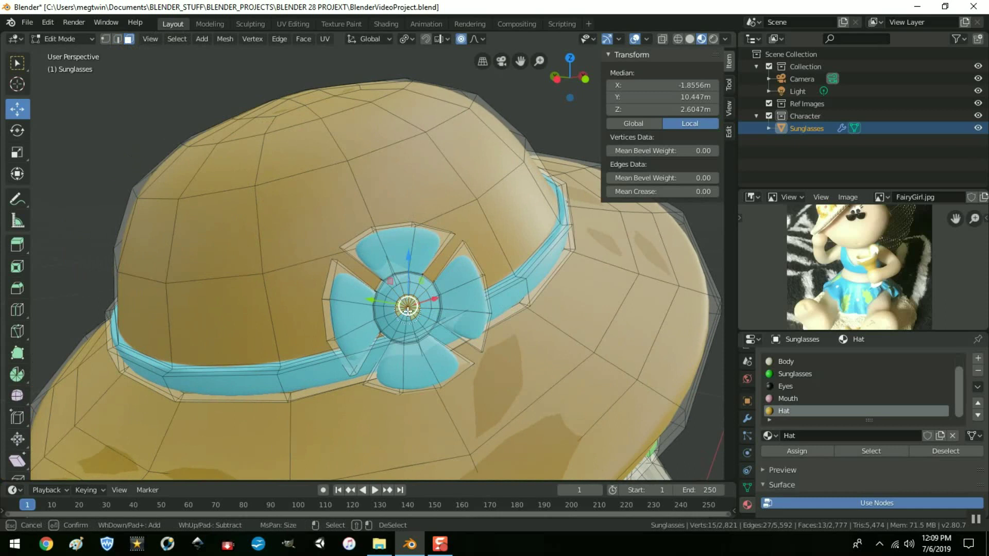
{"action": "left_click", "coordinate": [407, 309]}
{"action": "key", "text": "Escape"}
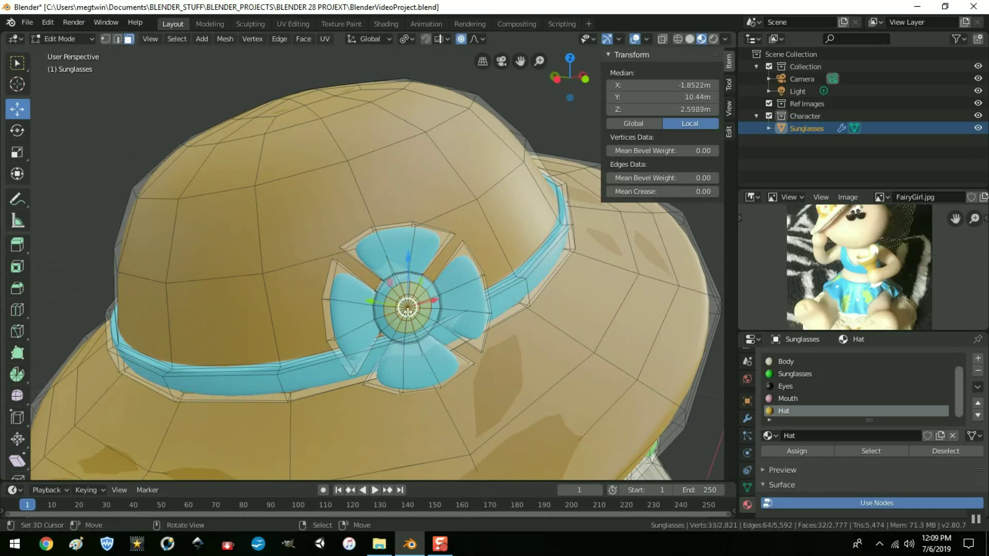
{"action": "key", "text": "ctrl+KP_Add"}
{"action": "key", "text": "ctrl+KP_Add"}
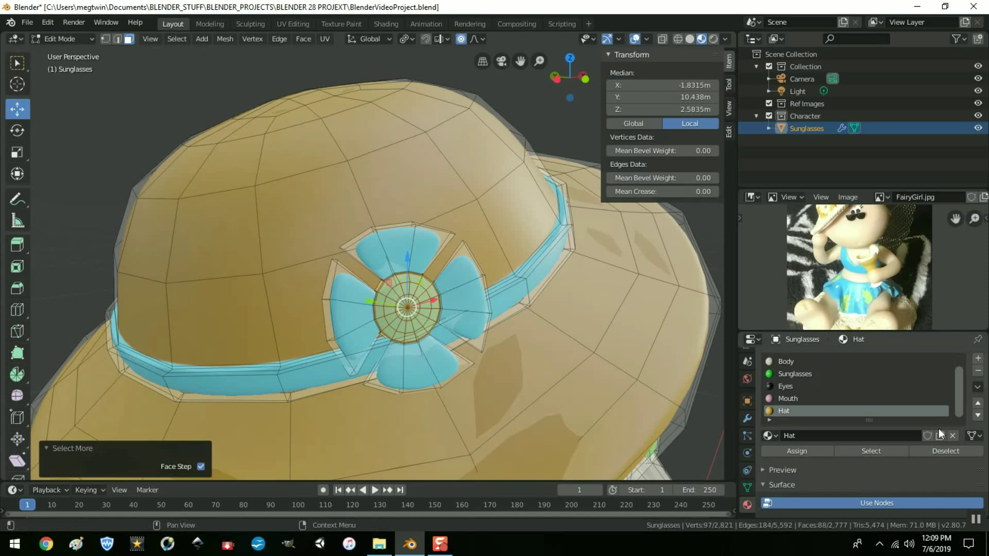
Step: Check the flower in the reference image, assign the Eyes material to the flower's centre and clear the selection
{"action": "scroll", "coordinate": [888, 249], "scroll_direction": "up", "scroll_amount": 5}
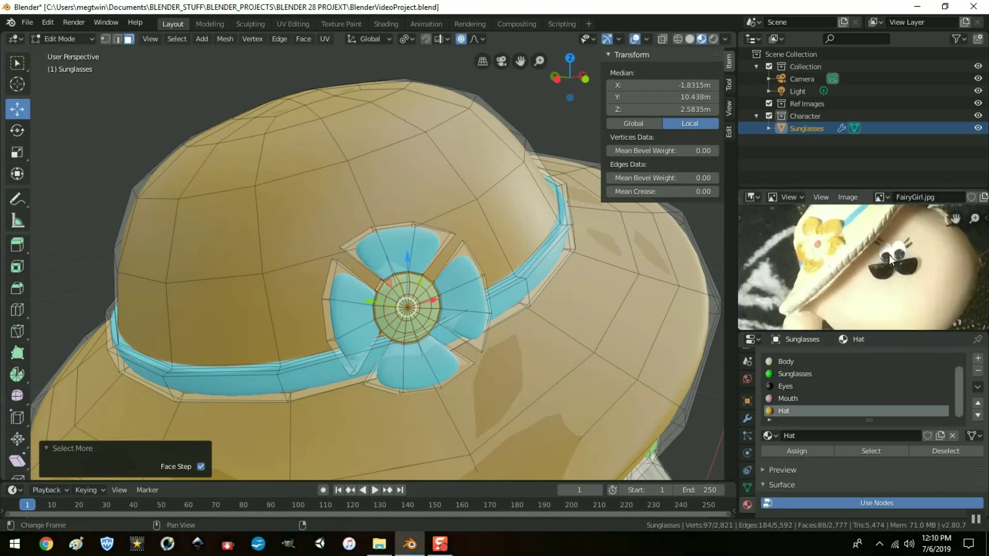
{"action": "scroll", "coordinate": [887, 263], "scroll_direction": "down", "scroll_amount": 2}
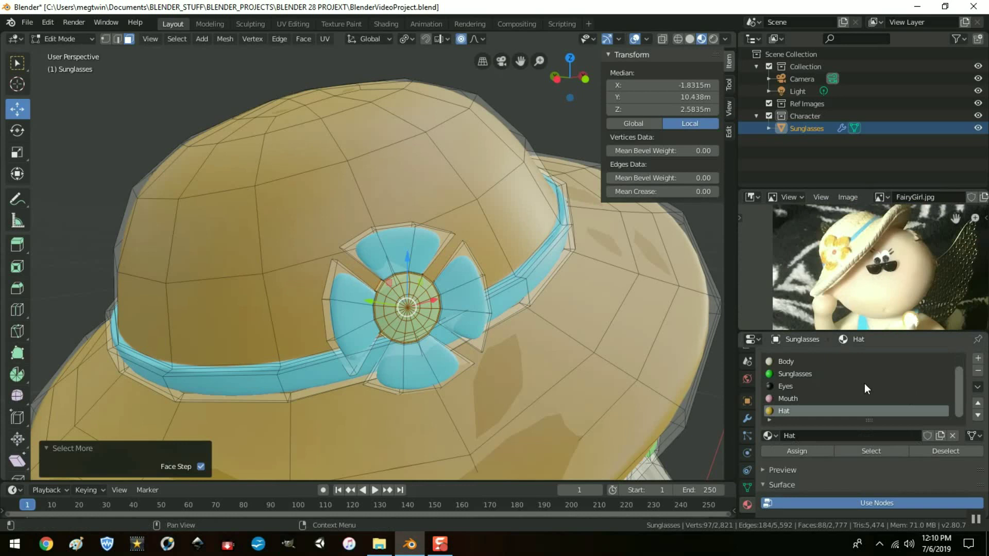
{"action": "scroll", "coordinate": [904, 305], "scroll_direction": "down", "scroll_amount": 3}
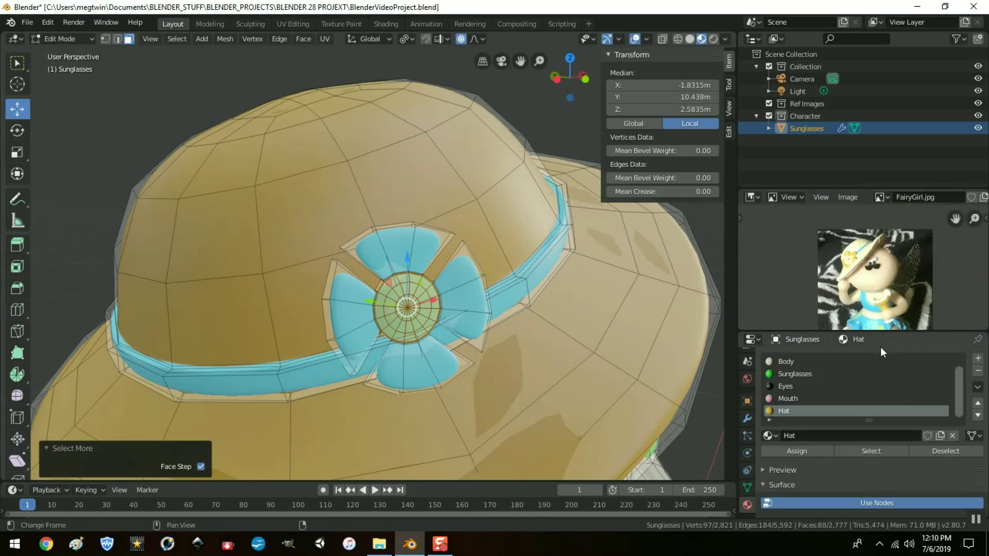
{"action": "left_click", "coordinate": [787, 386]}
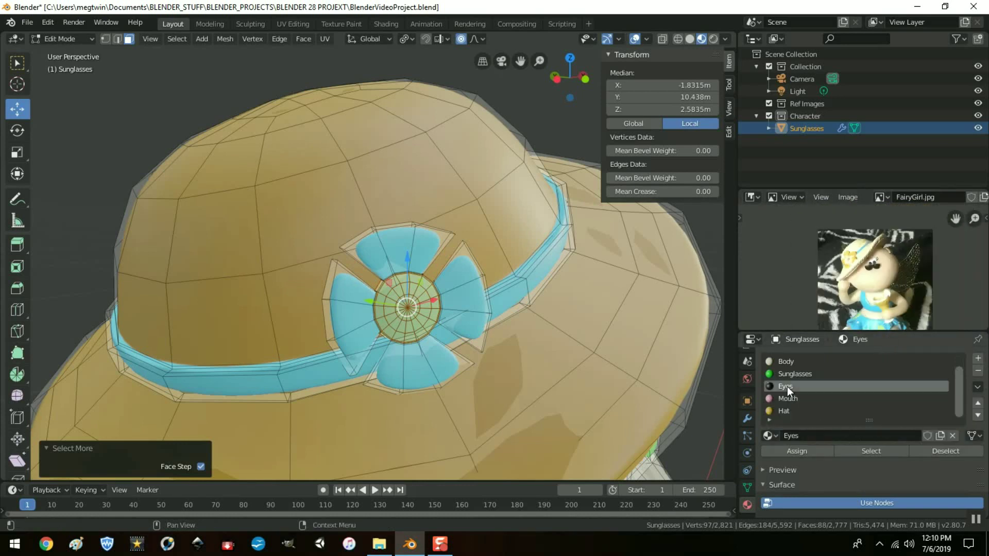
{"action": "left_click", "coordinate": [797, 451]}
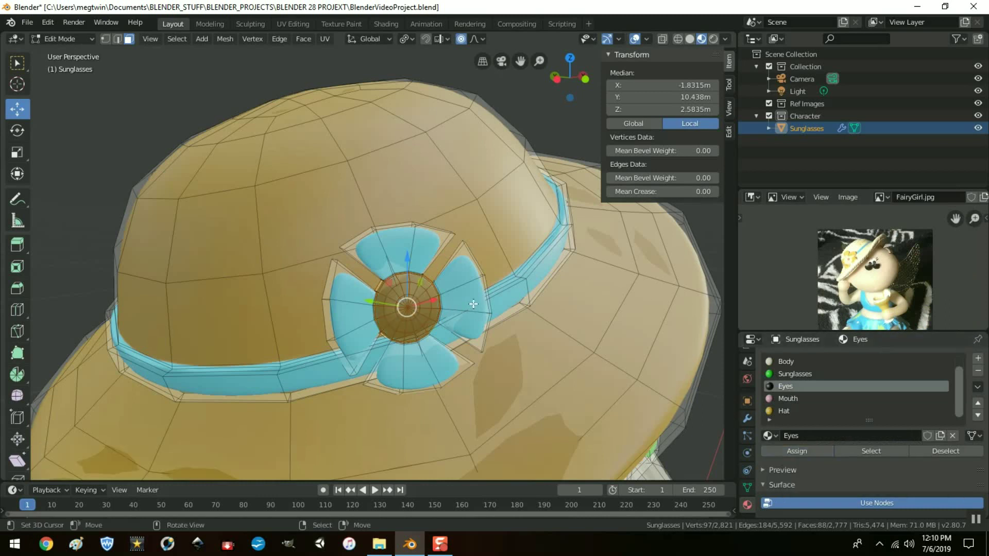
{"action": "key", "text": "ctrl+i"}
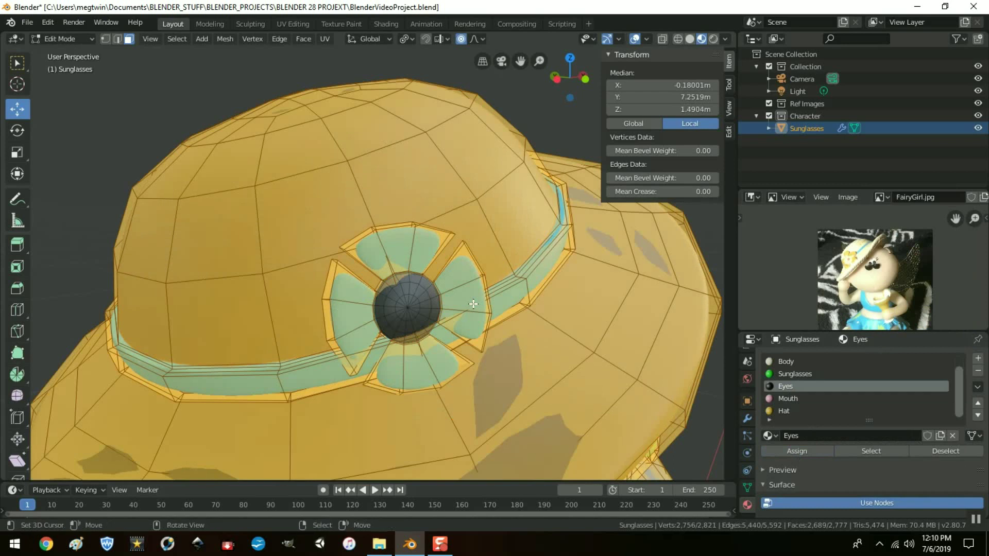
{"action": "key", "text": "alt+a"}
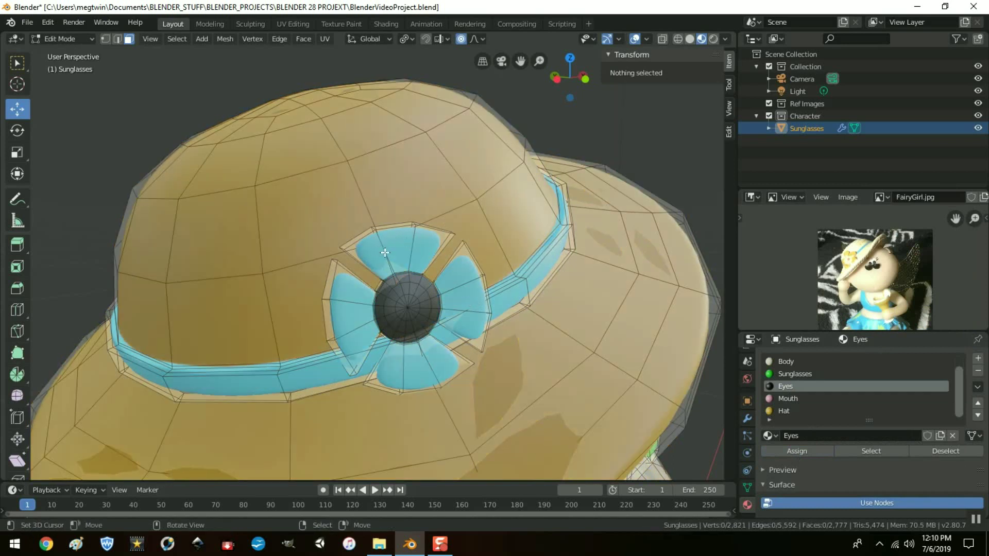
Step: Select the face loops of all four flower petals on the hat
{"action": "left_click", "coordinate": [410, 255], "text": "alt"}
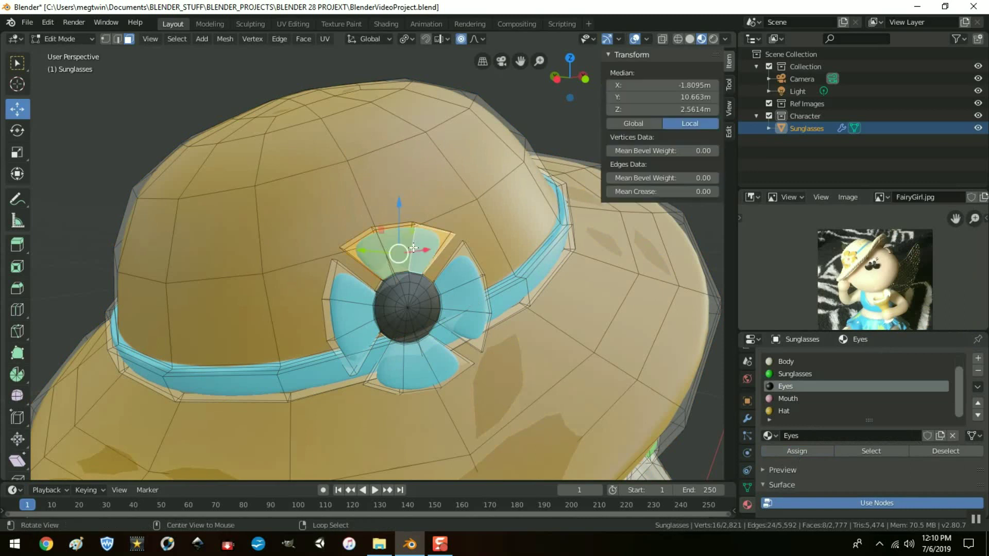
{"action": "left_click", "coordinate": [348, 303], "text": "alt+shift"}
{"action": "left_click", "coordinate": [403, 367], "text": "alt+shift"}
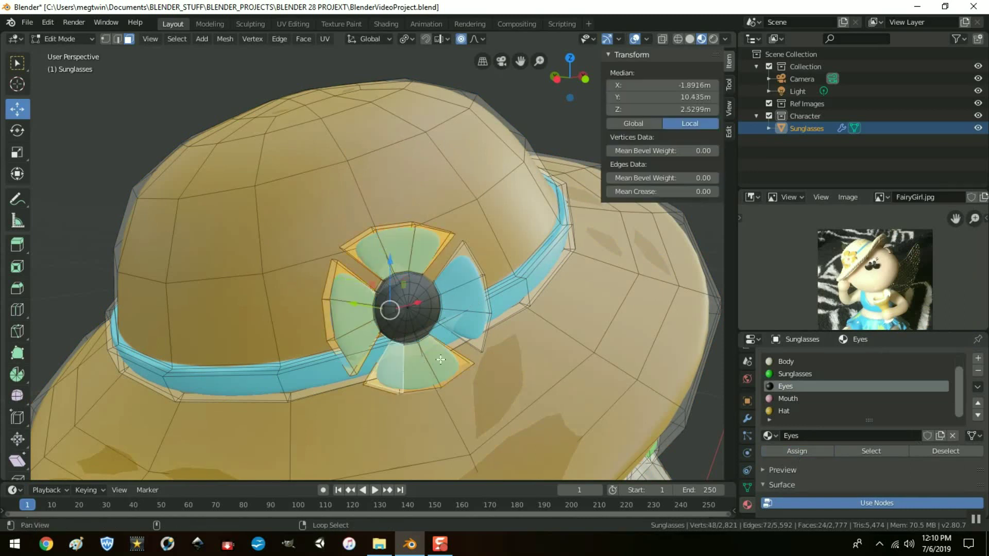
{"action": "left_click", "coordinate": [471, 315], "text": "alt+shift"}
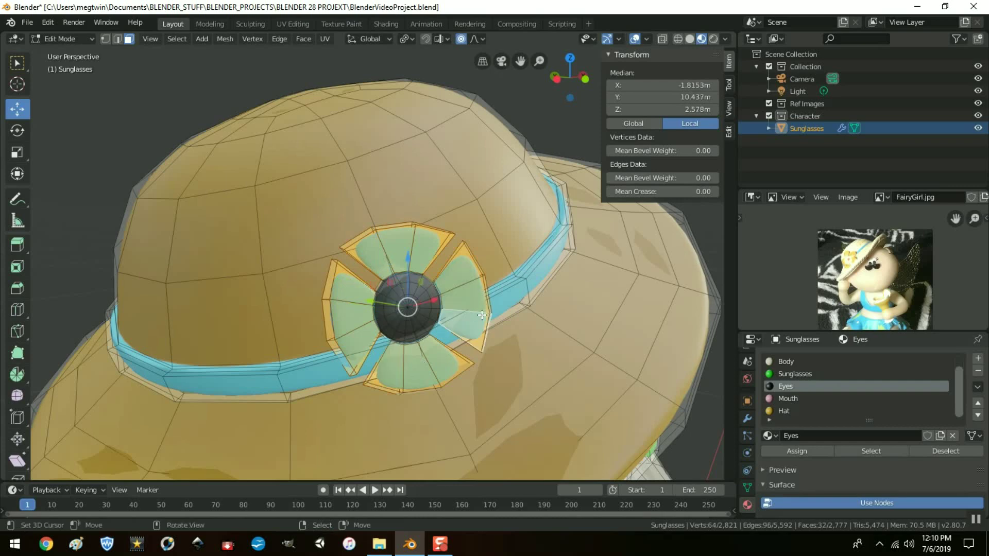
{"action": "middle_click_drag", "start_coordinate": [541, 329], "coordinate": [570, 164]}
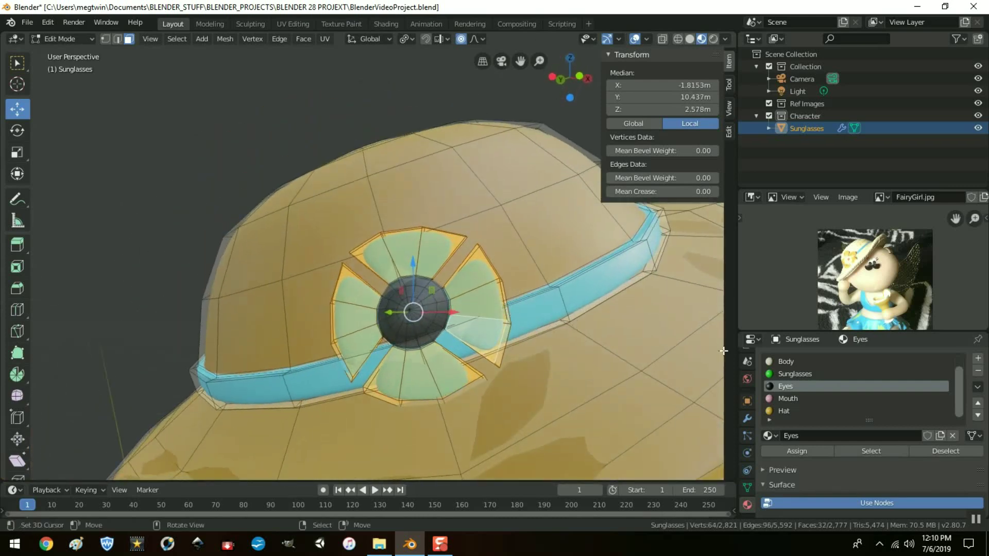
Step: Create a new material named Flower Petals with a yellow base color of hue 0.166, saturation 0.878 and value 0.906
{"action": "left_click", "coordinate": [977, 358]}
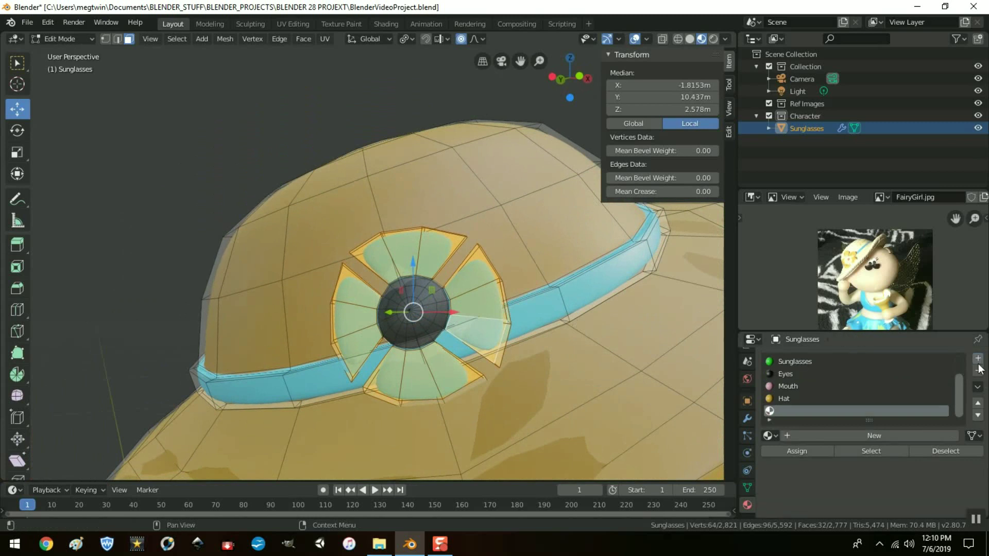
{"action": "left_click", "coordinate": [800, 437]}
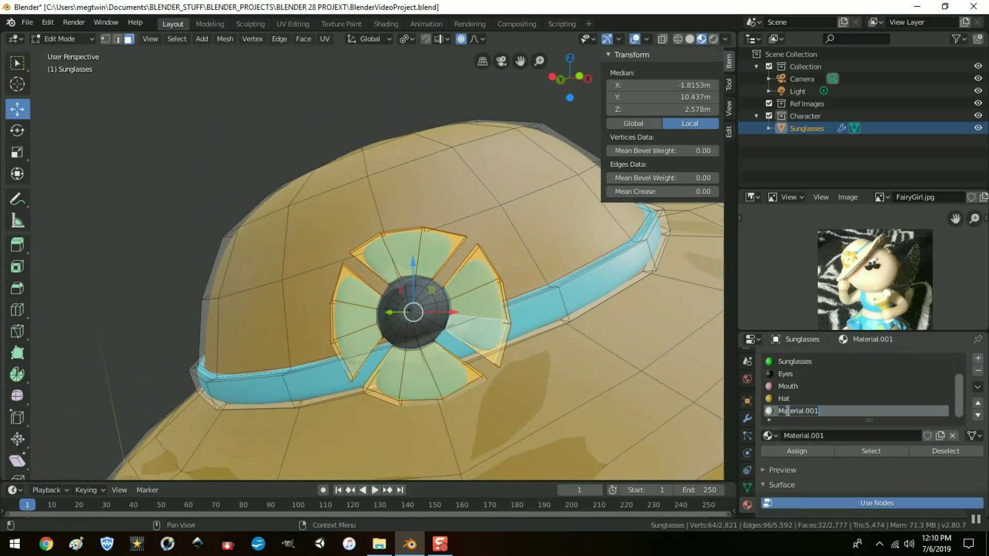
{"action": "type", "text": "Flower Pe"}
{"action": "key", "text": "Return"}
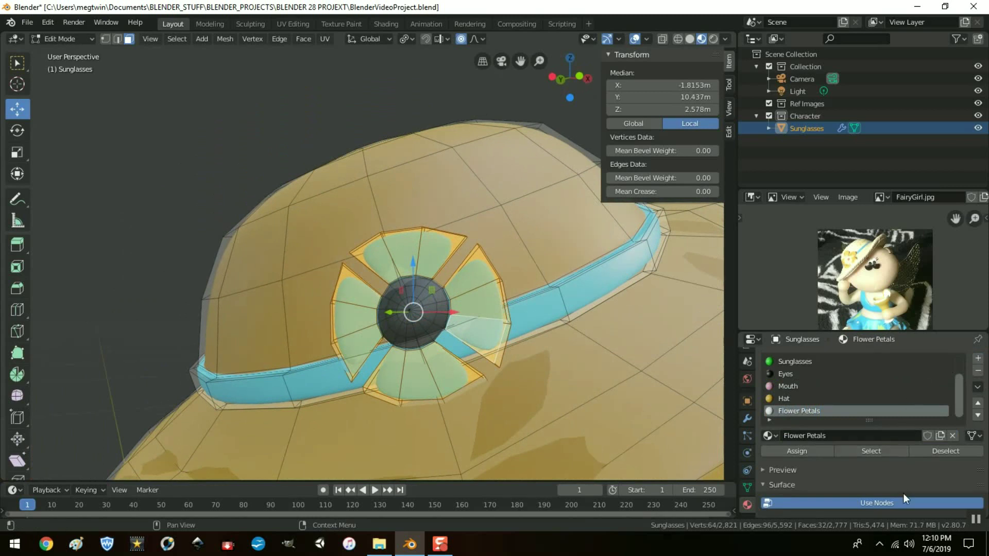
{"action": "scroll", "coordinate": [903, 491], "scroll_direction": "down", "scroll_amount": 5}
{"action": "left_click", "coordinate": [909, 477]}
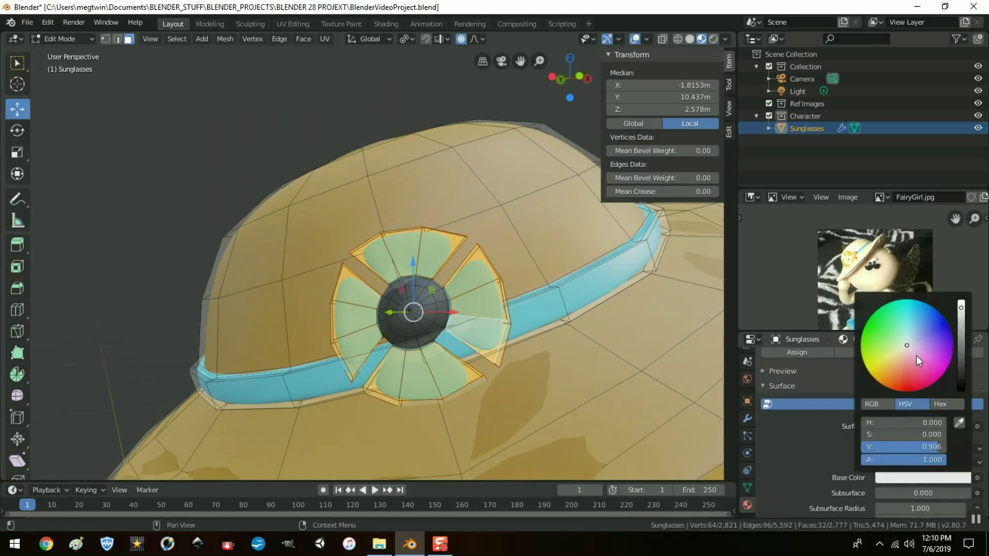
{"action": "left_click_drag", "start_coordinate": [907, 344], "coordinate": [871, 367]}
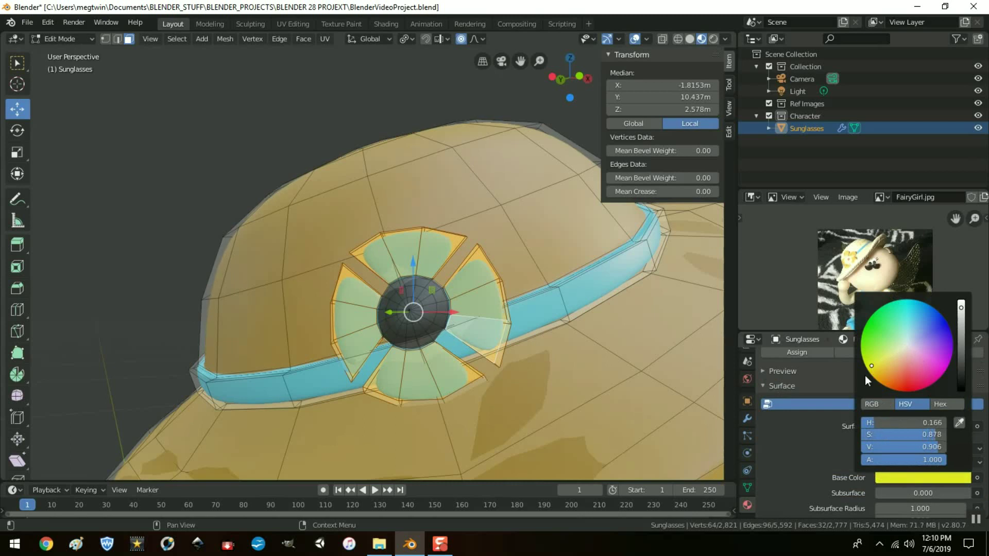
Step: Assign the Flower Petals material to the selected petal faces and preview the hat in Object Mode
{"action": "left_click", "coordinate": [794, 351]}
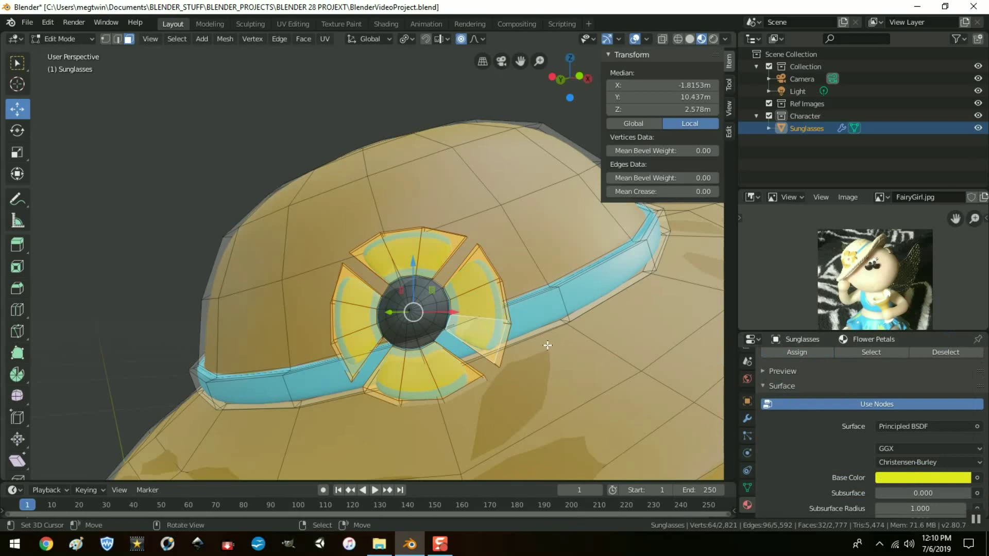
{"action": "scroll", "coordinate": [559, 317], "scroll_direction": "up", "scroll_amount": 3}
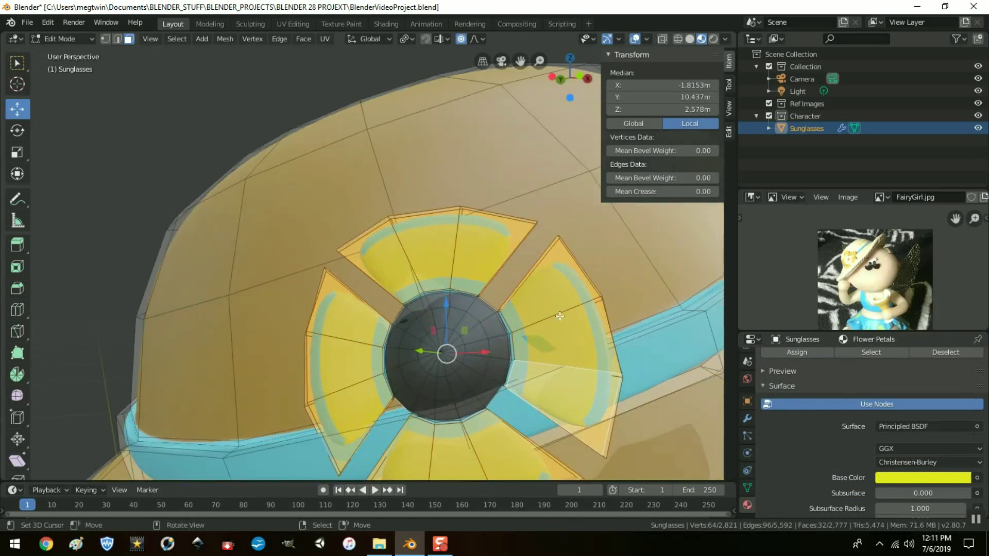
{"action": "middle_click_drag", "start_coordinate": [560, 317], "coordinate": [616, 325]}
{"action": "key", "text": "Tab"}
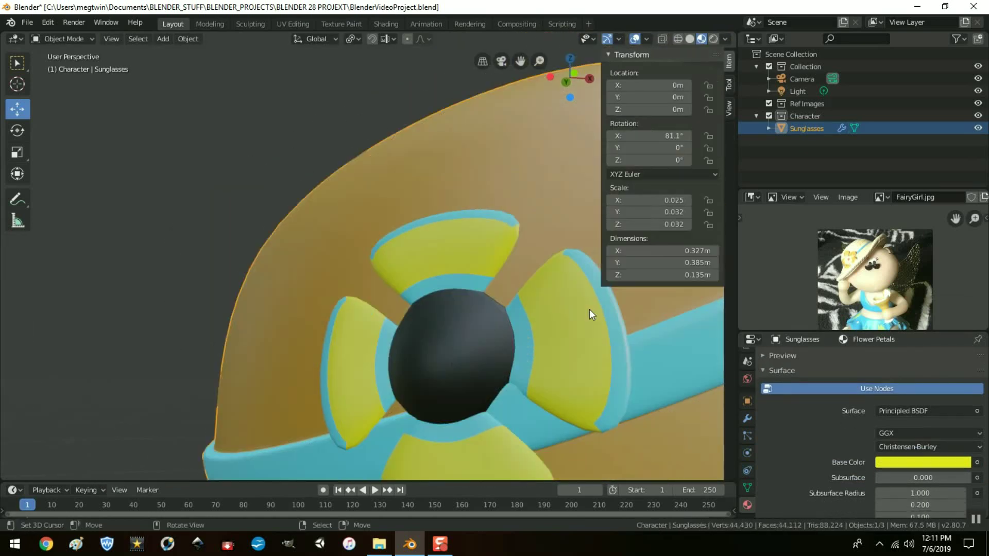
{"action": "scroll", "coordinate": [573, 329], "scroll_direction": "down", "scroll_amount": 3}
{"action": "middle_click_drag", "start_coordinate": [568, 331], "coordinate": [516, 342]}
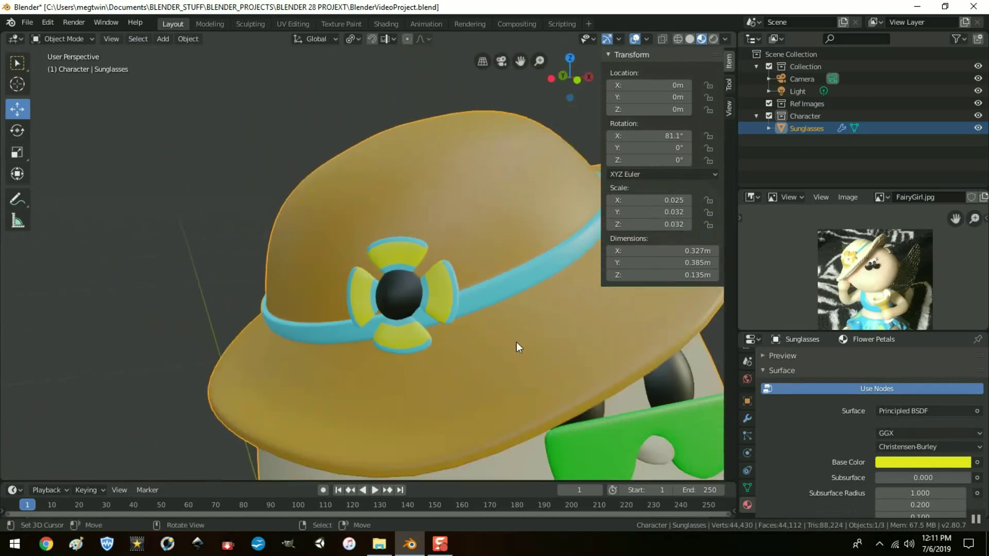
{"action": "scroll", "coordinate": [539, 331], "scroll_direction": "down", "scroll_amount": 4}
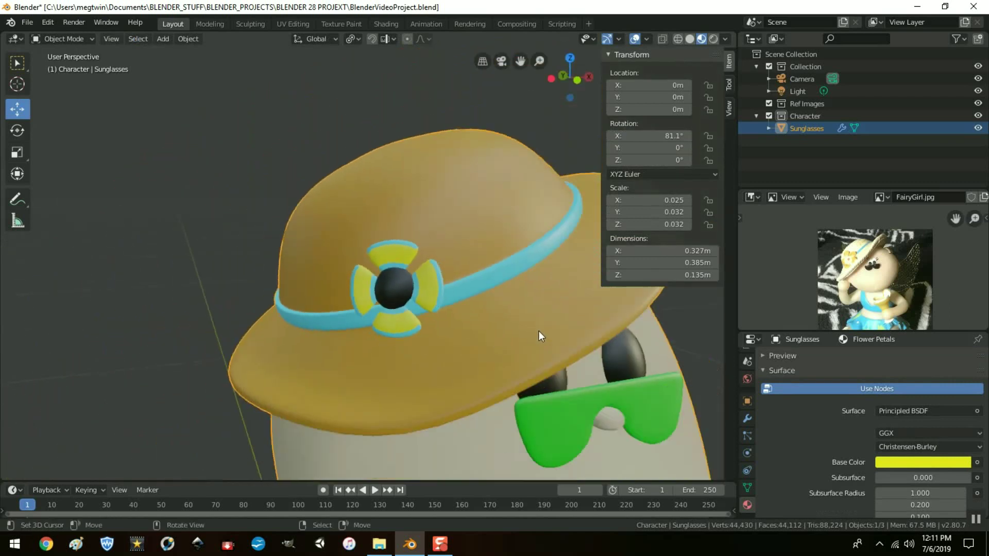
Step: Add a two-cut loop cut, without sliding, around the side faces of the flower petals on the hat
{"action": "mouse_move", "coordinate": [623, 367]}
{"action": "middle_mouse_down"}
{"action": "mouse_move", "coordinate": [586, 346]}
{"action": "mouse_move", "coordinate": [552, 363]}
{"action": "mouse_move", "coordinate": [610, 361]}
{"action": "middle_mouse_up"}
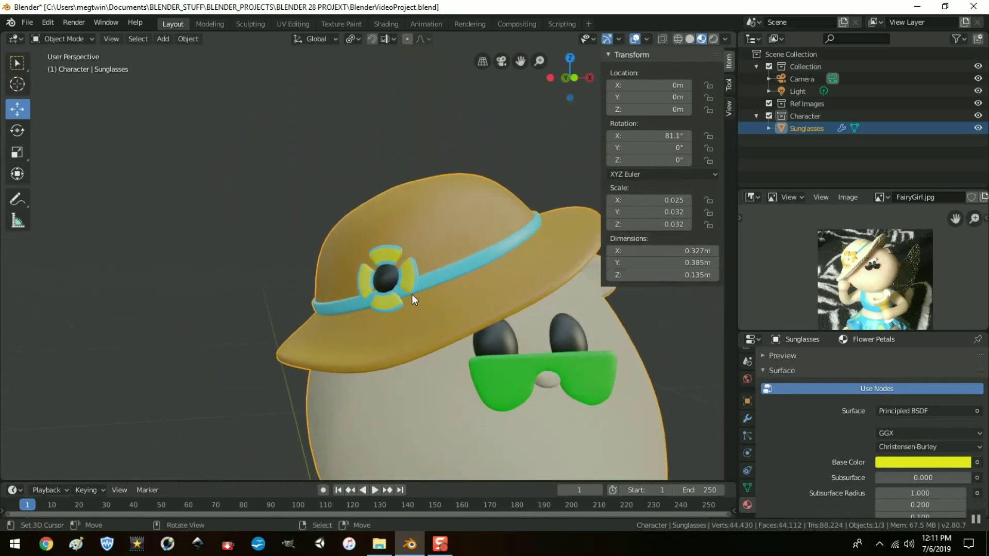
{"action": "key", "text": "Tab"}
{"action": "scroll", "coordinate": [522, 286], "scroll_direction": "up", "scroll_amount": 5}
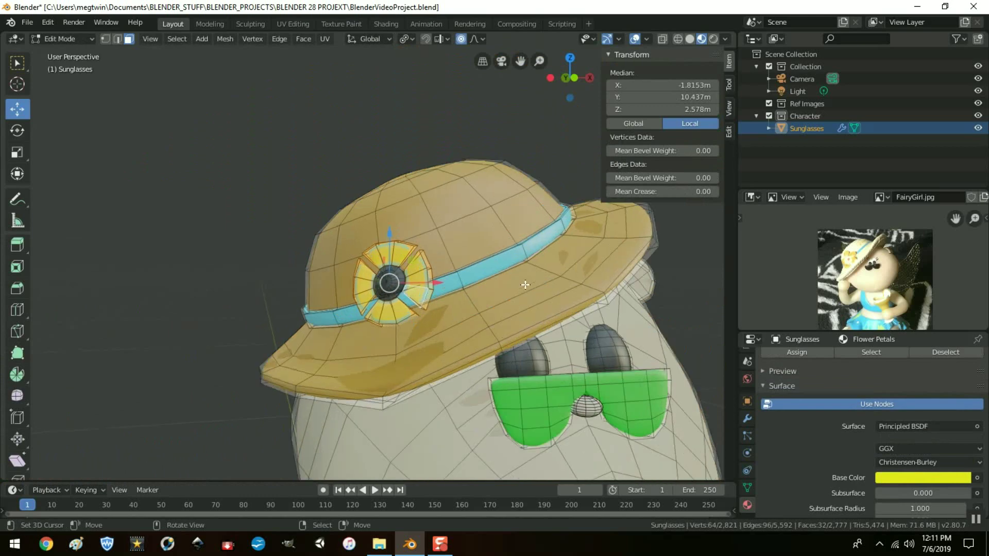
{"action": "middle_click_drag", "start_coordinate": [436, 307], "coordinate": [330, 327]}
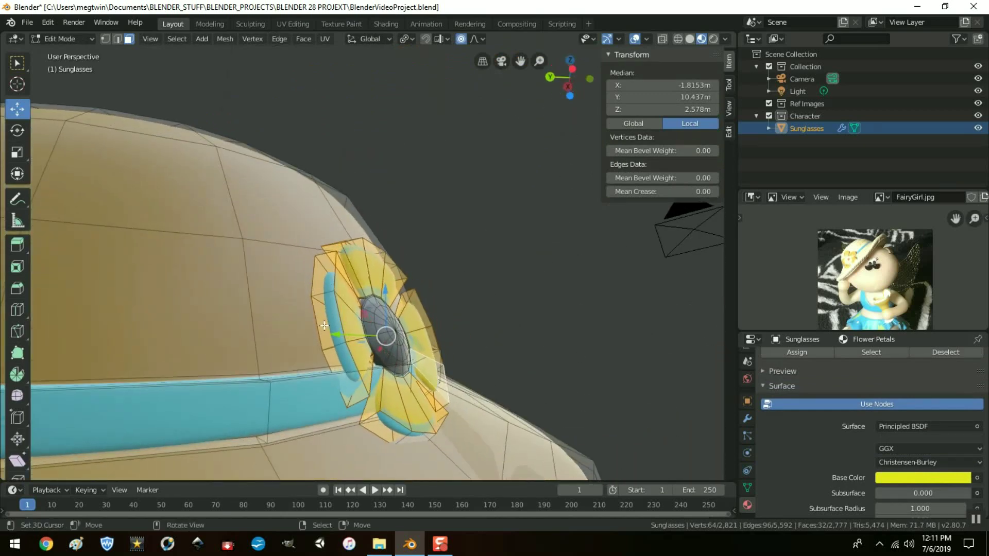
{"action": "key", "text": "ctrl+r"}
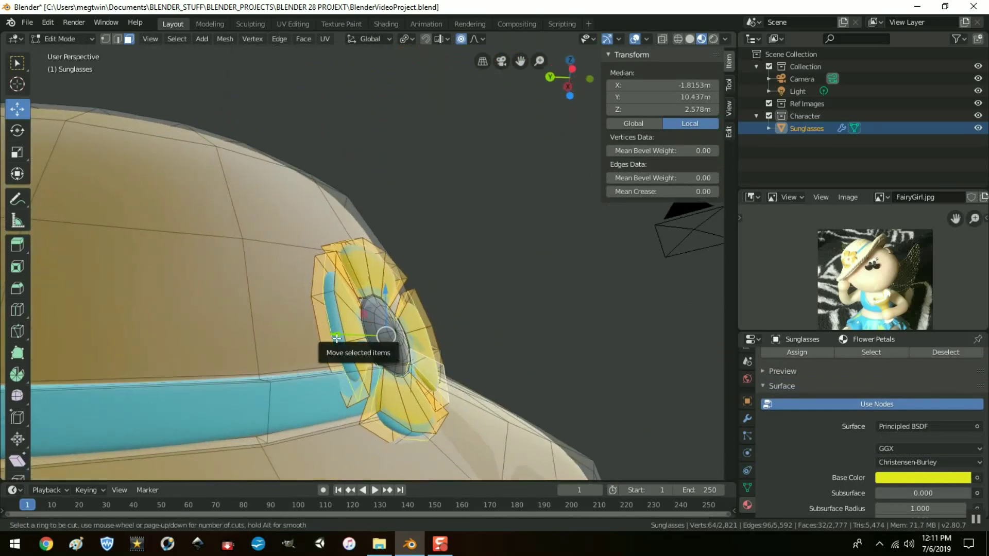
{"action": "scroll", "coordinate": [336, 338], "scroll_direction": "up", "scroll_amount": 1}
{"action": "left_click", "coordinate": [336, 338]}
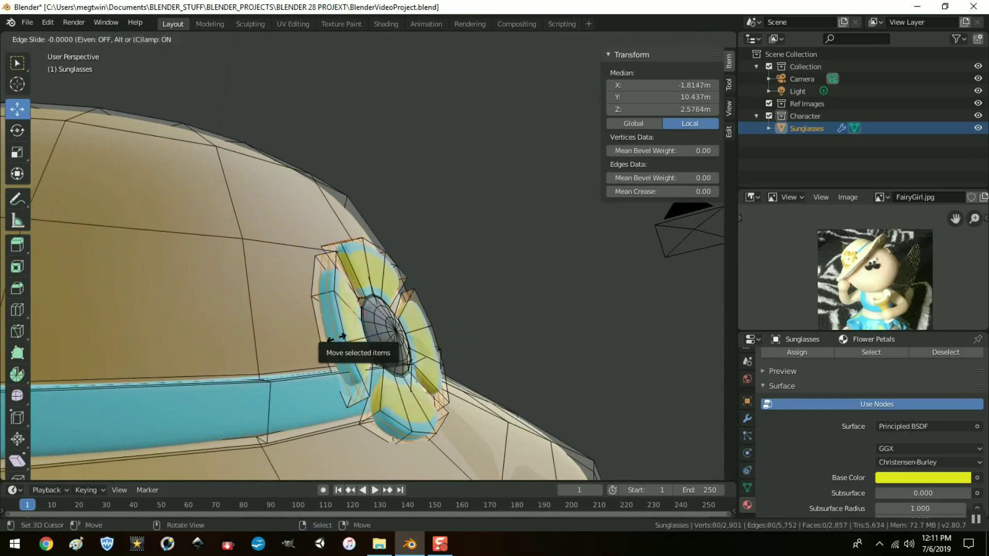
{"action": "right_click", "coordinate": [337, 338]}
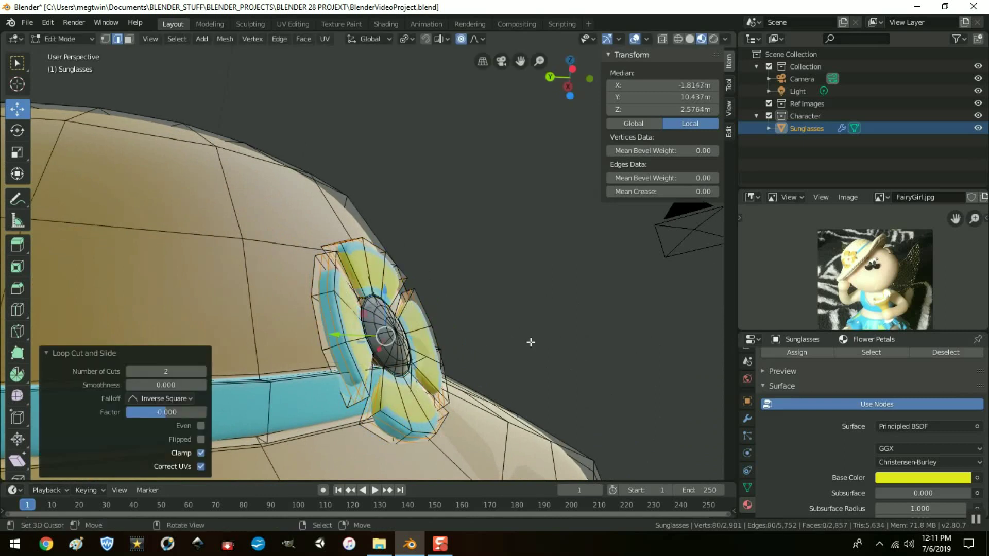
Step: Select the middle face loop around the sides of the flower petals and grow the selection by one face step
{"action": "middle_click_drag", "start_coordinate": [541, 329], "coordinate": [324, 296]}
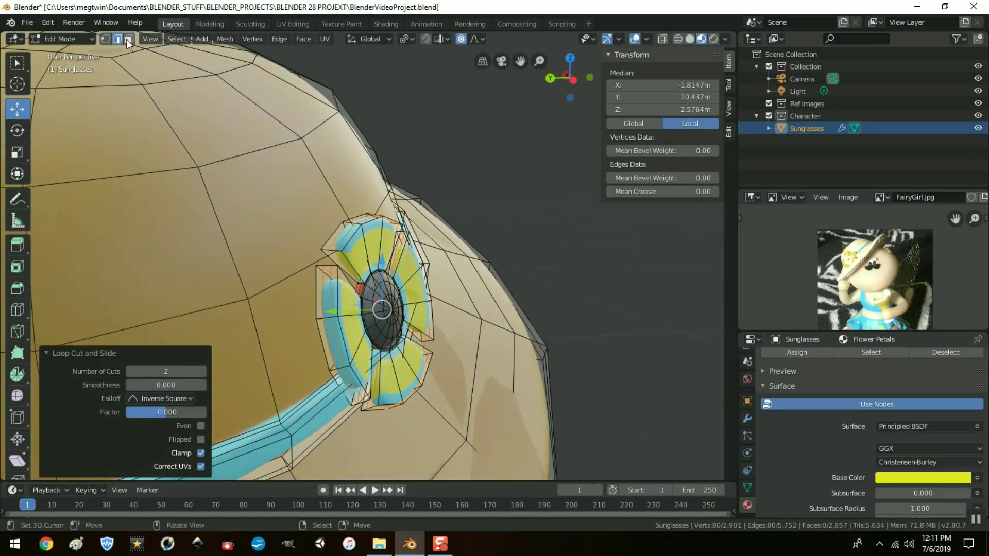
{"action": "left_click", "coordinate": [127, 40]}
{"action": "left_click", "coordinate": [329, 295]}
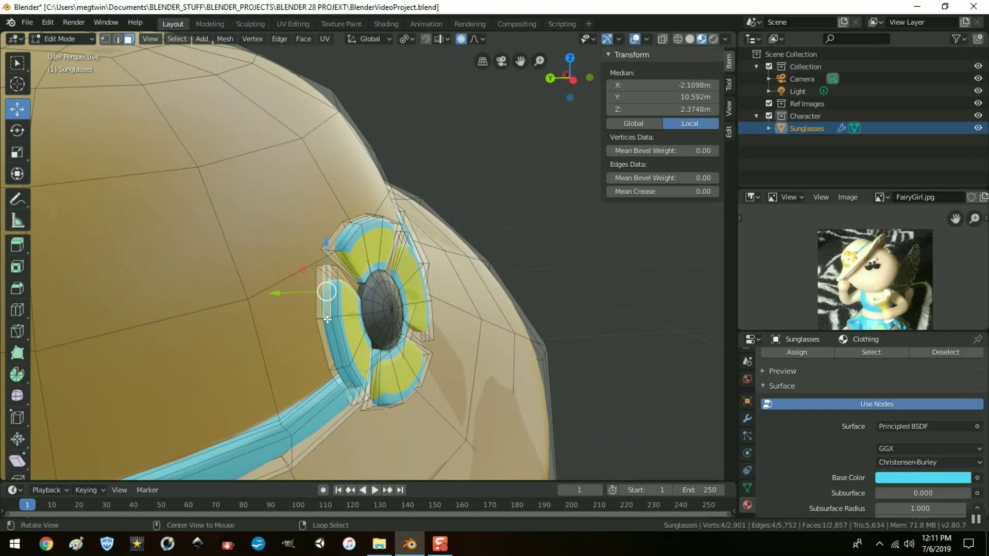
{"action": "left_click", "coordinate": [327, 318], "text": "alt"}
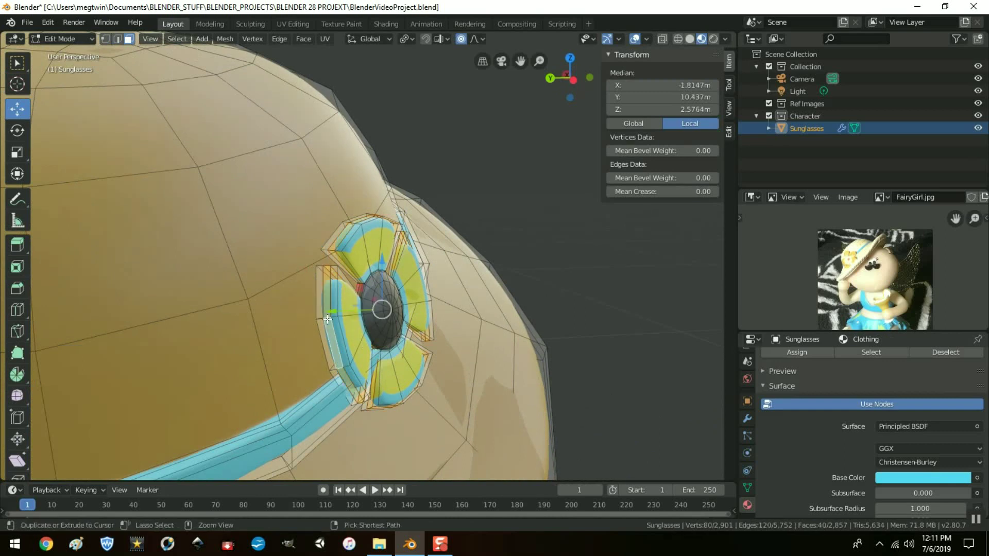
{"action": "key", "text": "ctrl+KP_Add"}
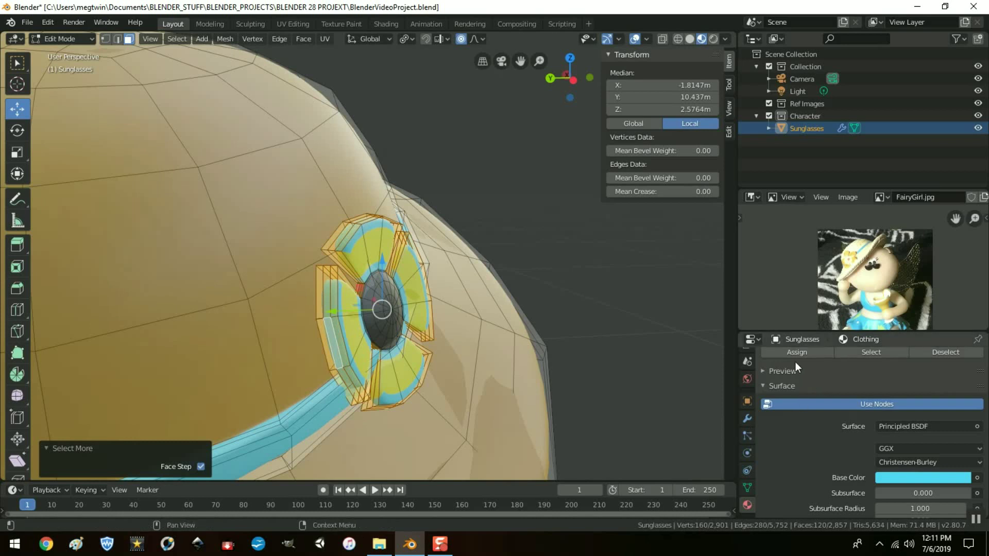
Step: Assign the Flower Petals material to the selected side faces of the petals
{"action": "scroll", "coordinate": [845, 383], "scroll_direction": "up", "scroll_amount": 3}
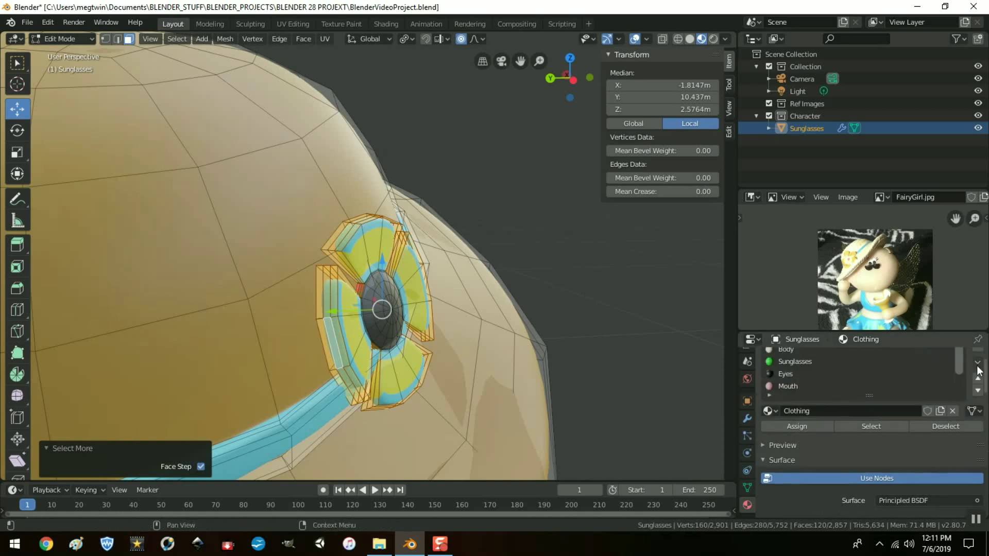
{"action": "left_click_drag", "start_coordinate": [960, 362], "coordinate": [964, 381]}
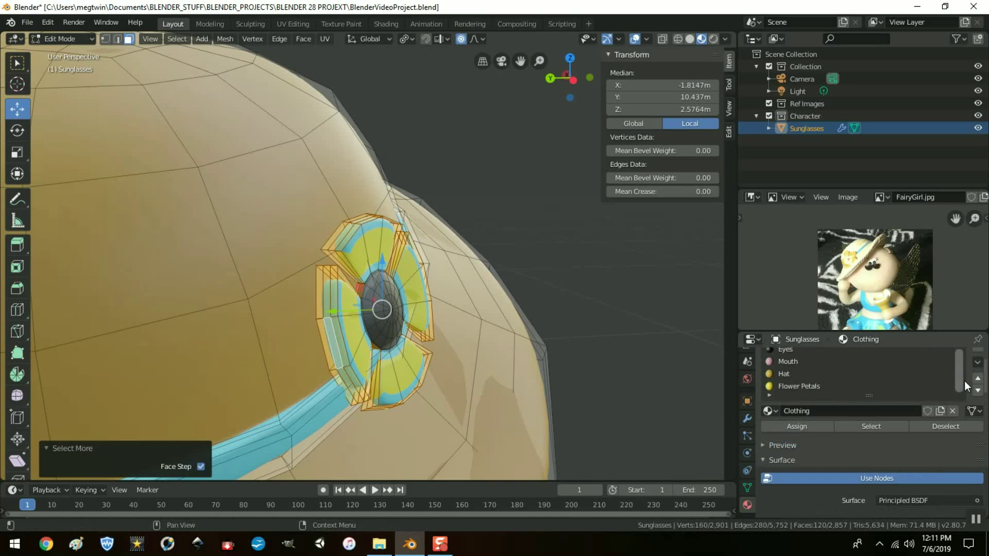
{"action": "left_click", "coordinate": [808, 385]}
{"action": "left_click", "coordinate": [802, 425]}
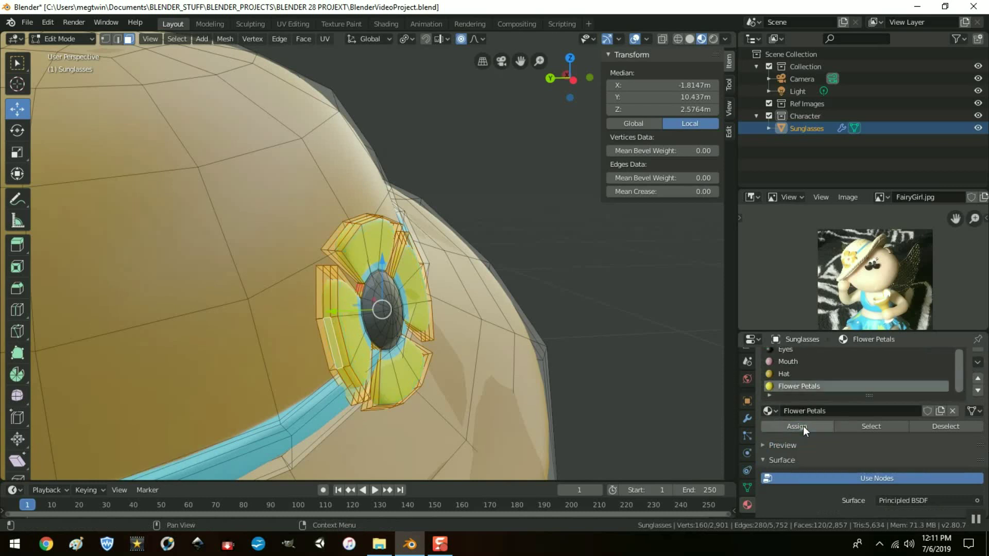
Step: Try to remove the blue inner edge by assigning Flower Petals to two front faces of one petal
{"action": "middle_click_drag", "start_coordinate": [593, 395], "coordinate": [499, 387]}
{"action": "scroll", "coordinate": [614, 389], "scroll_direction": "up", "scroll_amount": 3}
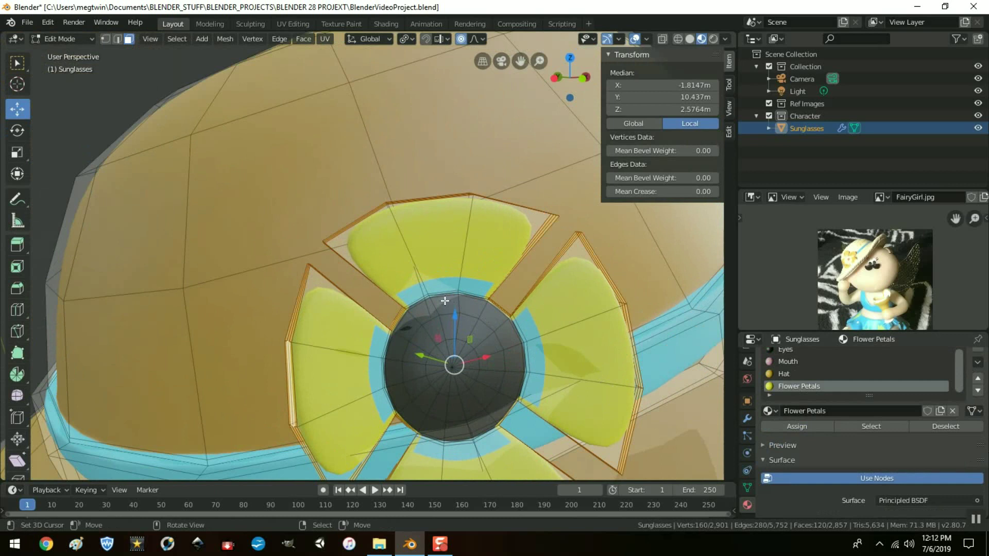
{"action": "scroll", "coordinate": [548, 333], "scroll_direction": "up", "scroll_amount": 2}
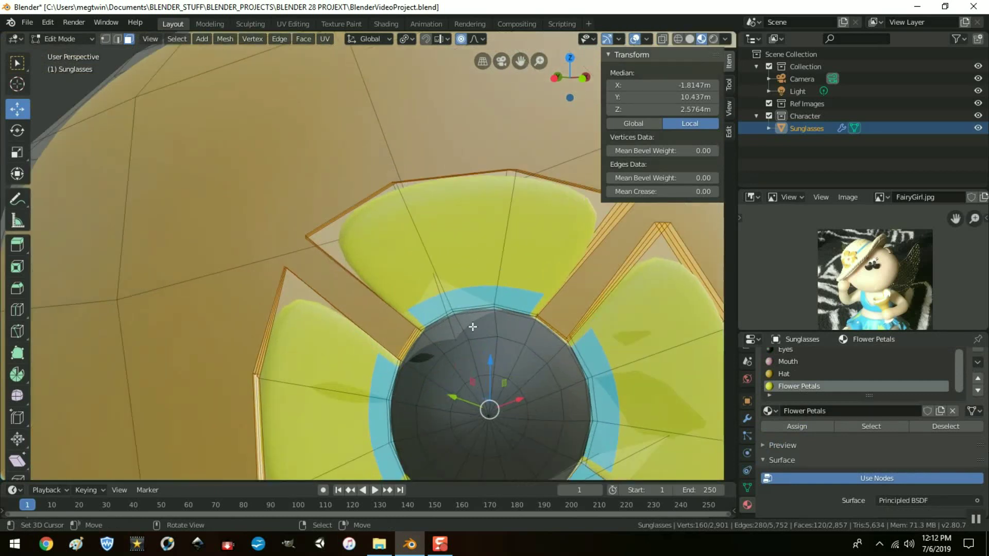
{"action": "key", "text": "alt+a"}
{"action": "middle_click_drag", "start_coordinate": [656, 381], "coordinate": [575, 291]}
{"action": "middle_click_drag", "start_coordinate": [474, 247], "coordinate": [320, 322]}
{"action": "left_click", "coordinate": [374, 351]}
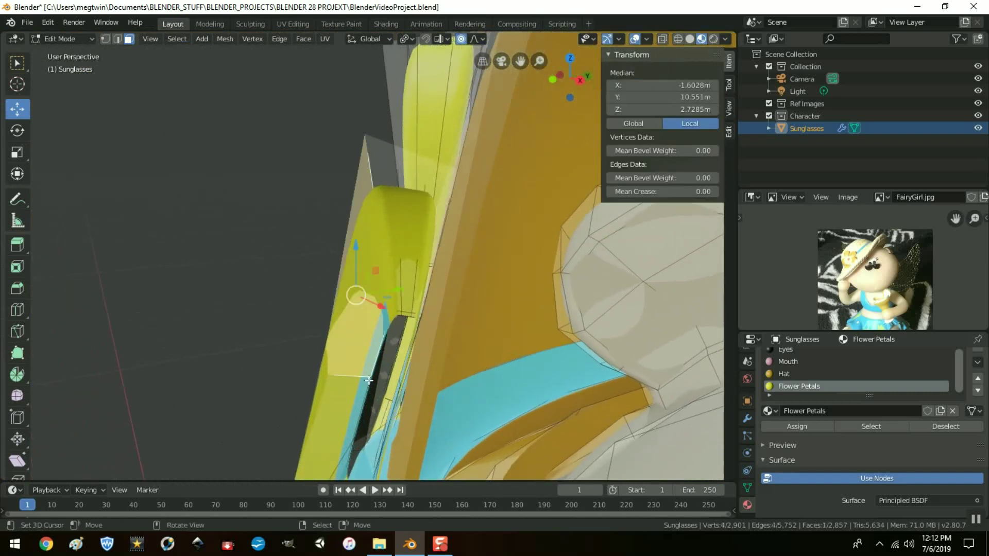
{"action": "left_click", "coordinate": [362, 394], "text": "shift"}
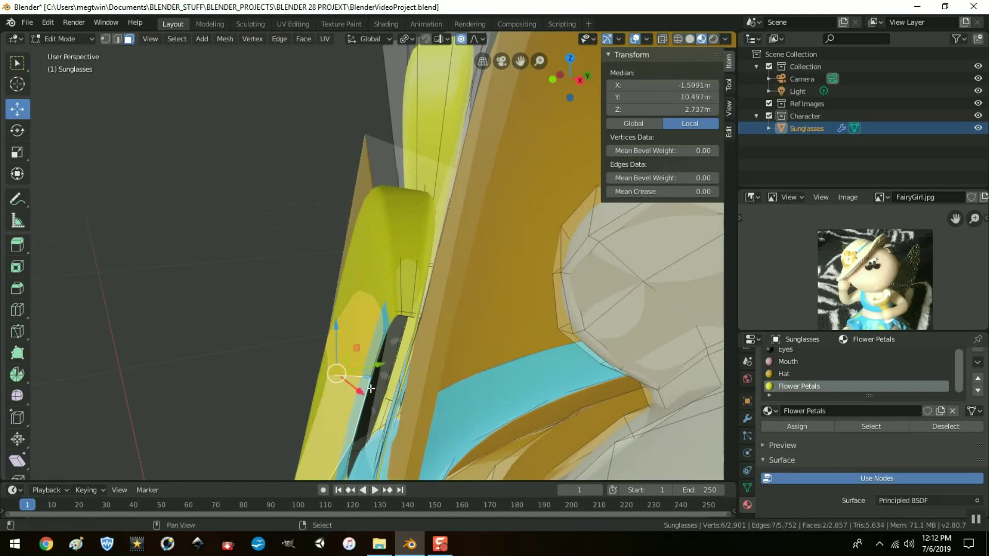
{"action": "scroll", "coordinate": [370, 388], "scroll_direction": "down", "scroll_amount": 3}
{"action": "middle_click_drag", "start_coordinate": [370, 392], "coordinate": [523, 407]}
{"action": "left_click", "coordinate": [804, 426]}
{"action": "middle_click_drag", "start_coordinate": [577, 367], "coordinate": [530, 300]}
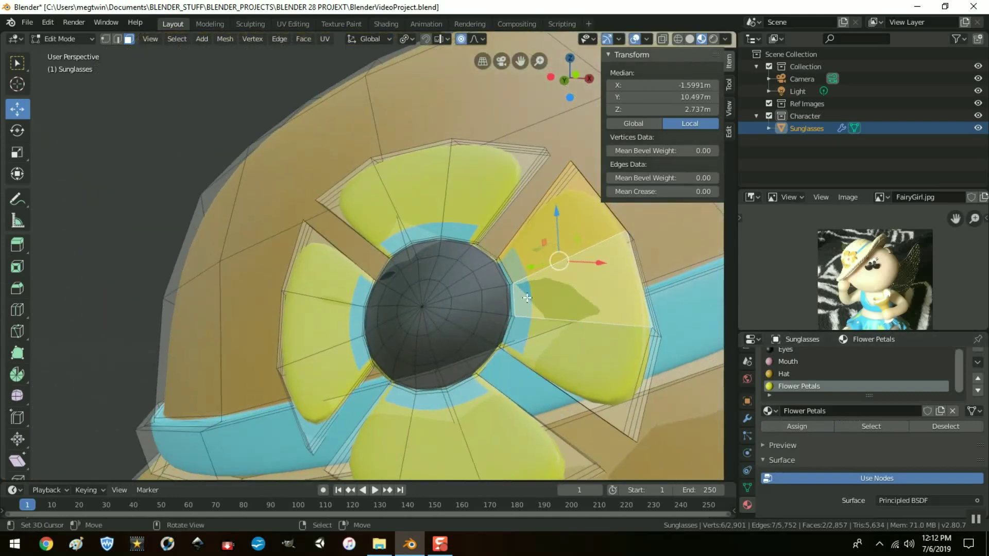
Step: Select the narrow inner faces of that petal beside the flower's centre and assign the Clothing material to them
{"action": "left_click", "coordinate": [505, 271]}
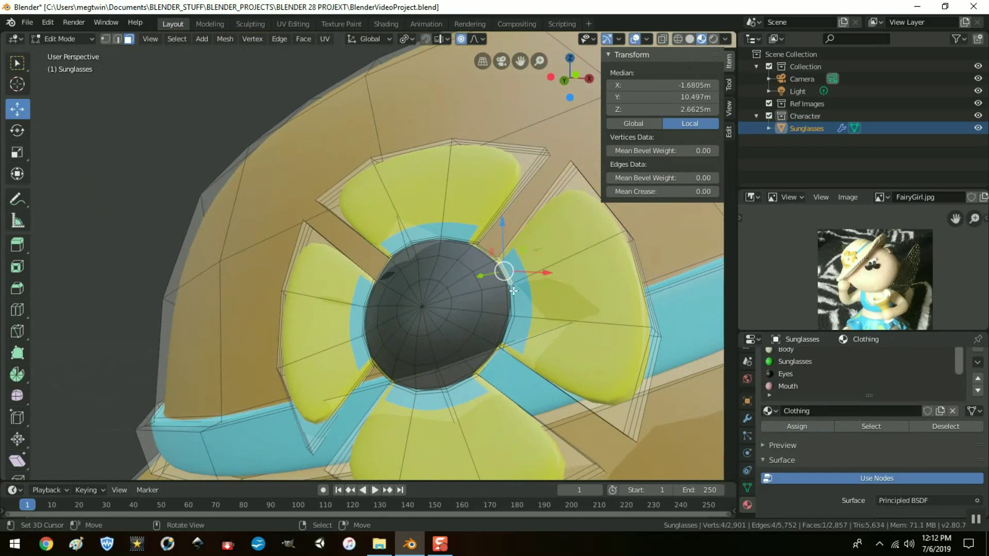
{"action": "left_click", "coordinate": [507, 323], "text": "shift"}
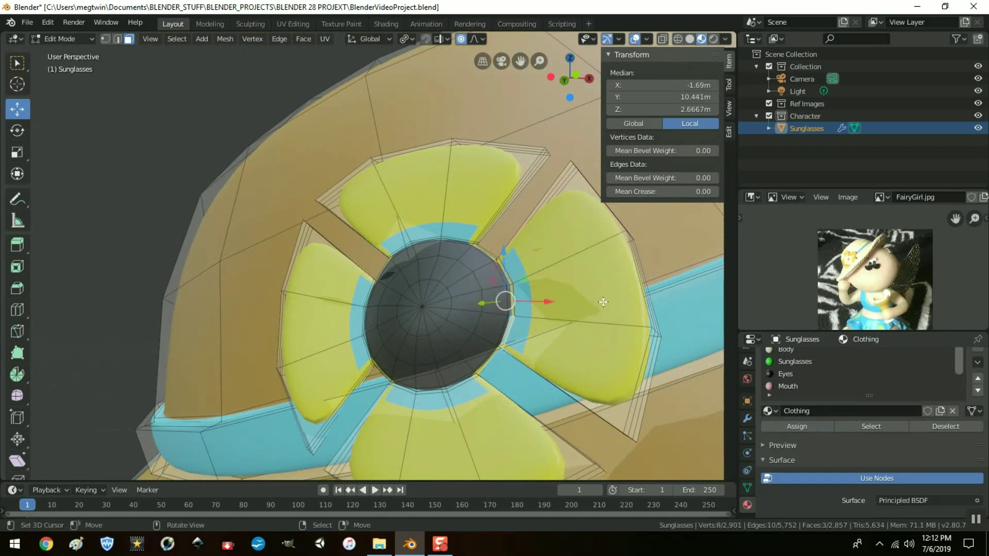
{"action": "left_click", "coordinate": [797, 426]}
Step: Try to select edges of the petals around the flower's centre in edge select mode
{"action": "scroll", "coordinate": [569, 315], "scroll_direction": "down", "scroll_amount": 1}
{"action": "scroll", "coordinate": [569, 315], "scroll_direction": "down", "scroll_amount": 1}
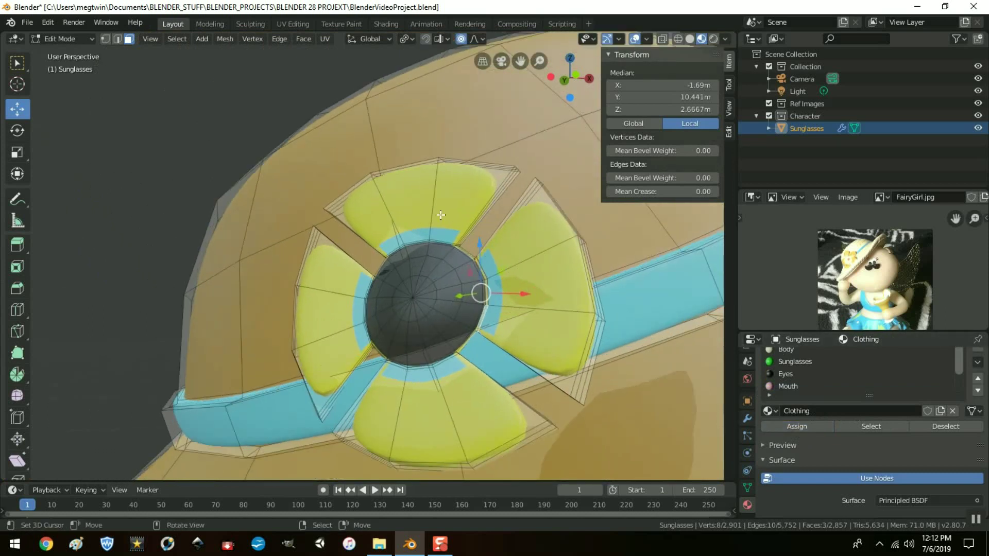
{"action": "scroll", "coordinate": [516, 306], "scroll_direction": "up", "scroll_amount": 2}
{"action": "middle_click_drag", "start_coordinate": [528, 292], "coordinate": [265, 115]}
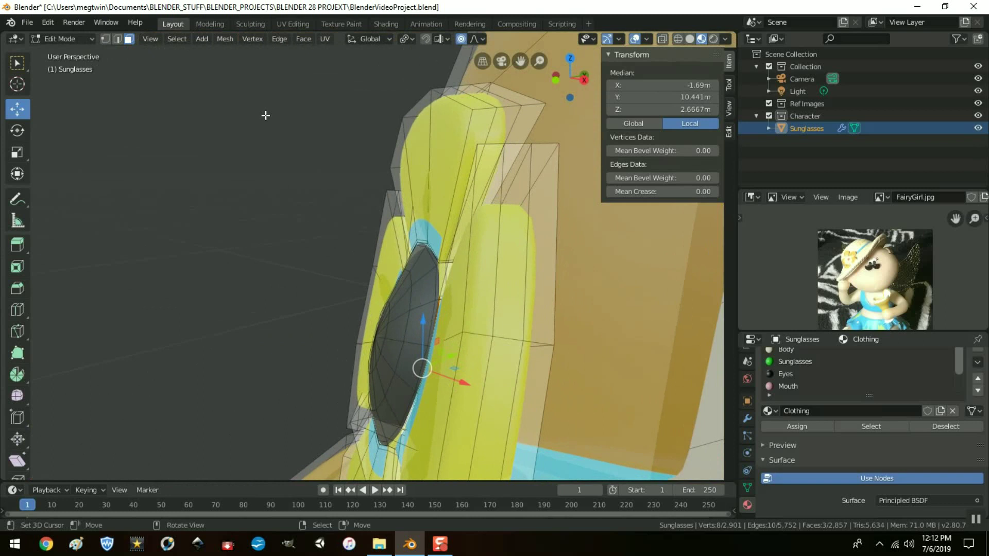
{"action": "left_click", "coordinate": [117, 38]}
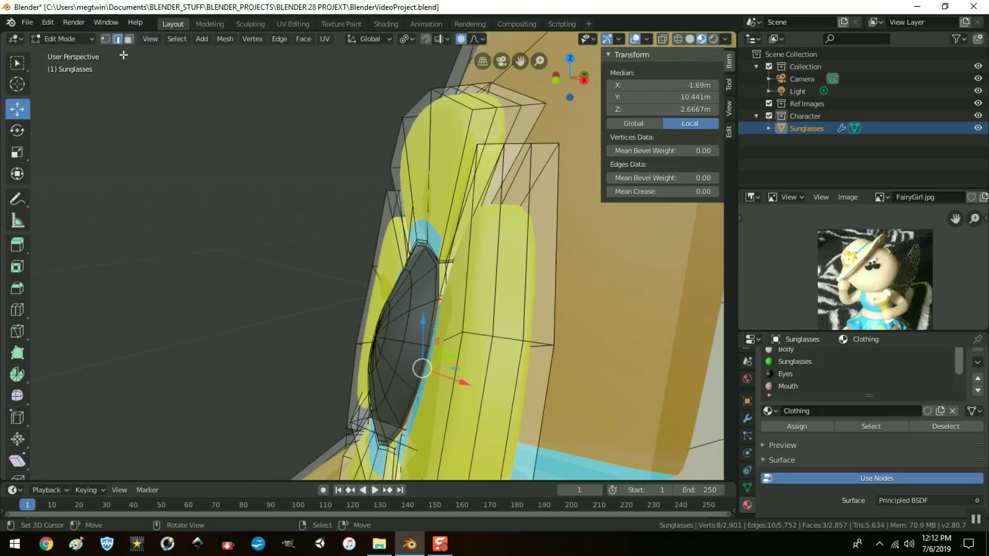
{"action": "left_click", "coordinate": [409, 229]}
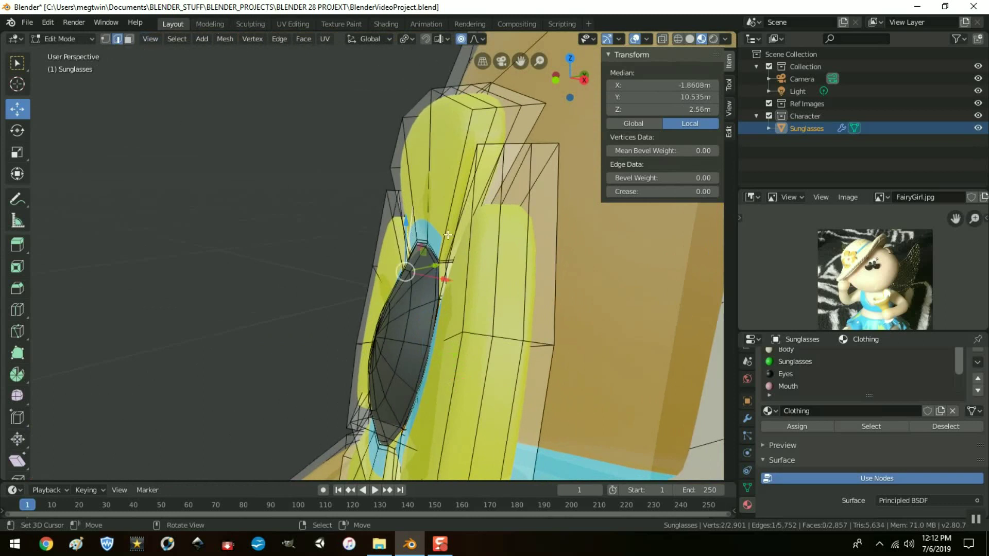
{"action": "middle_click_drag", "start_coordinate": [480, 330], "coordinate": [467, 330]}
{"action": "middle_click_drag", "start_coordinate": [432, 335], "coordinate": [407, 380]}
{"action": "left_click", "coordinate": [396, 383], "text": "shift"}
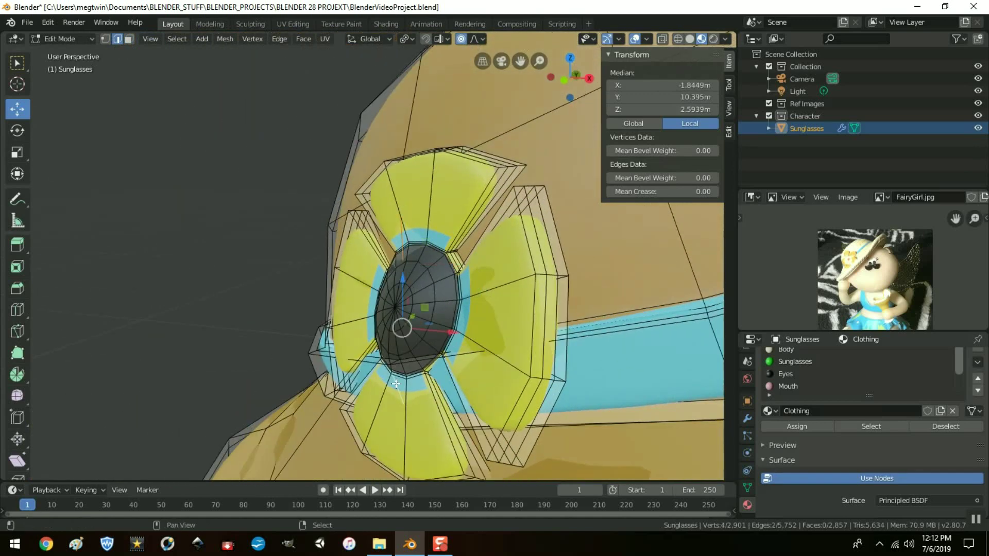
{"action": "mouse_move", "coordinate": [516, 357]}
{"action": "middle_mouse_down"}
{"action": "mouse_move", "coordinate": [497, 355]}
{"action": "mouse_move", "coordinate": [510, 357]}
{"action": "middle_mouse_up"}
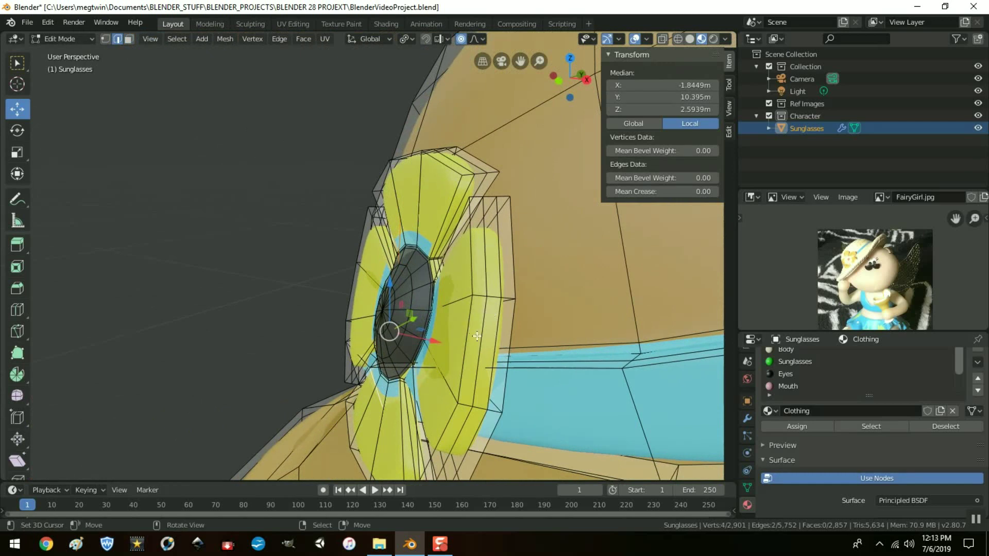
Step: Clear the edge selection and select the whole flower as linked geometry
{"action": "key", "text": "alt+a"}
{"action": "key", "text": "l"}
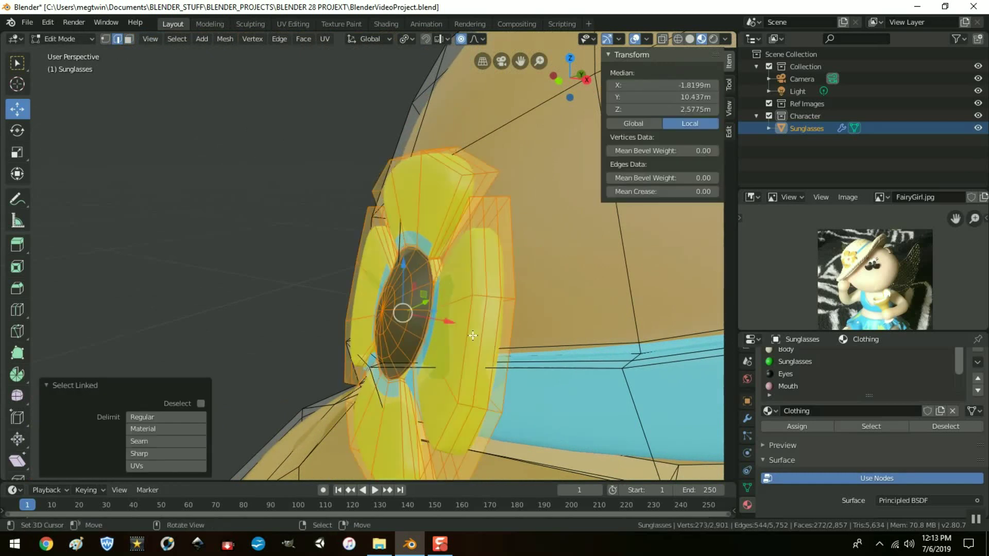
{"action": "scroll", "coordinate": [547, 309], "scroll_direction": "down", "scroll_amount": 3}
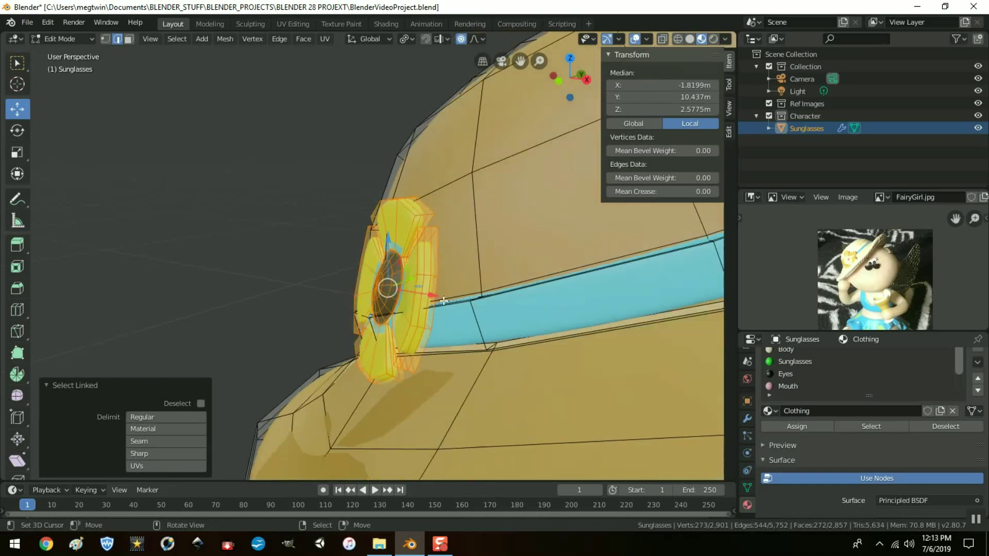
Step: Try to shift the flower slightly along the global X axis, and undo the move
{"action": "key", "text": "g"}
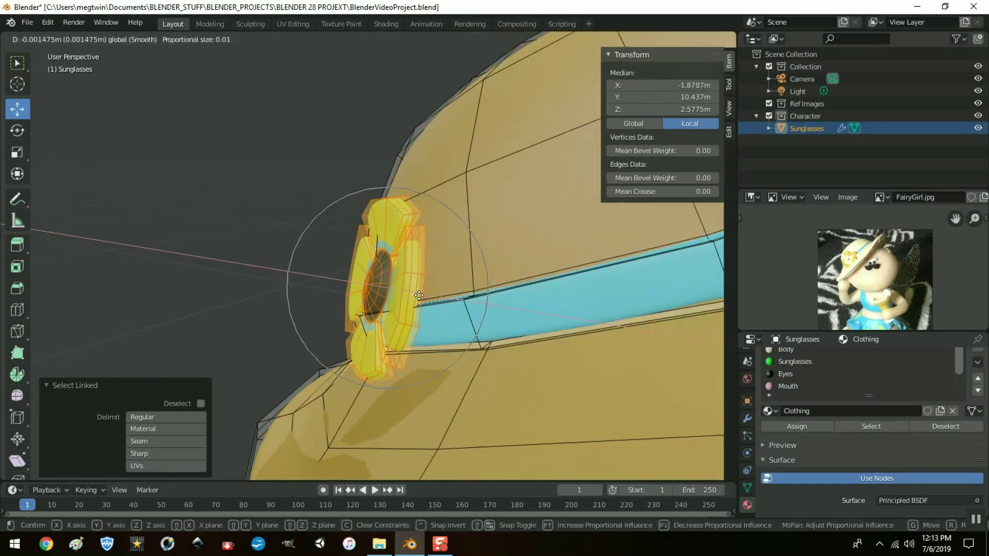
{"action": "left_click", "coordinate": [431, 302]}
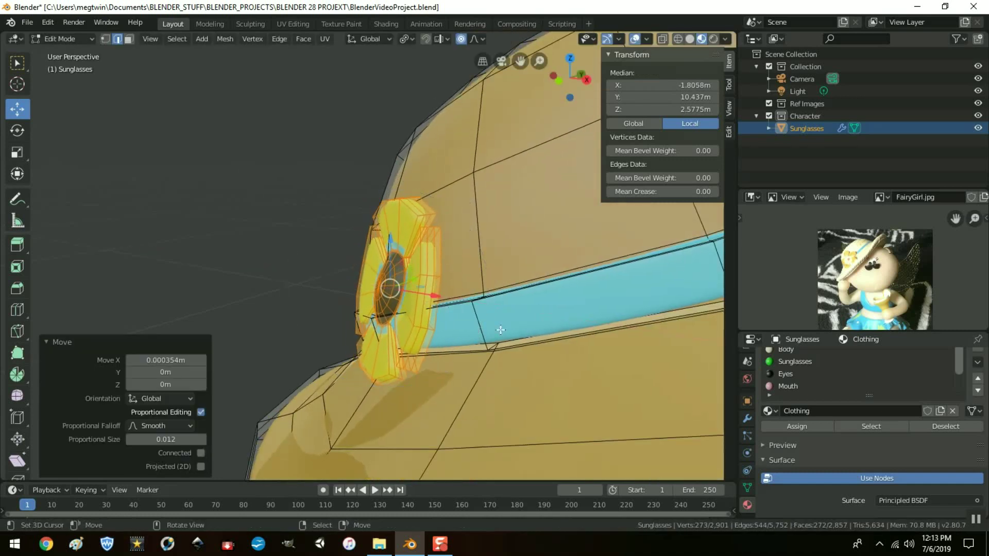
{"action": "key", "text": "ctrl+z"}
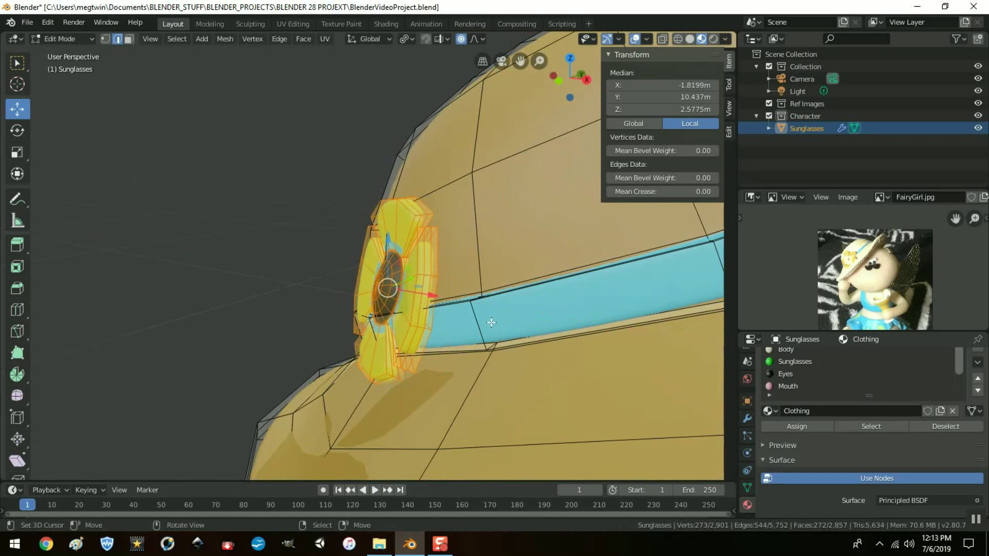
Step: Separate the selected flower from the hat mesh into its own object and select it in Object Mode
{"action": "key", "text": "p"}
{"action": "left_click", "coordinate": [490, 322]}
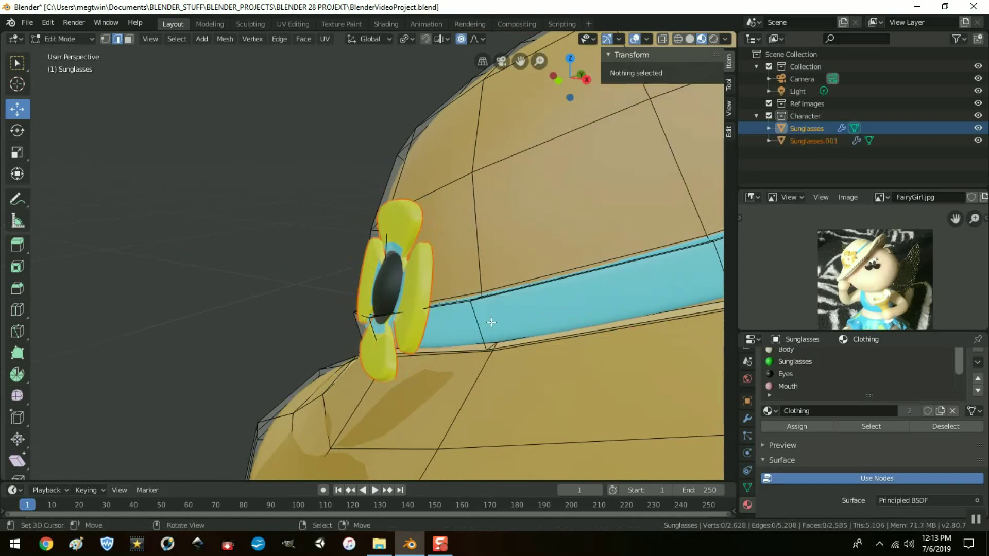
{"action": "key", "text": "Tab"}
{"action": "left_click", "coordinate": [380, 284]}
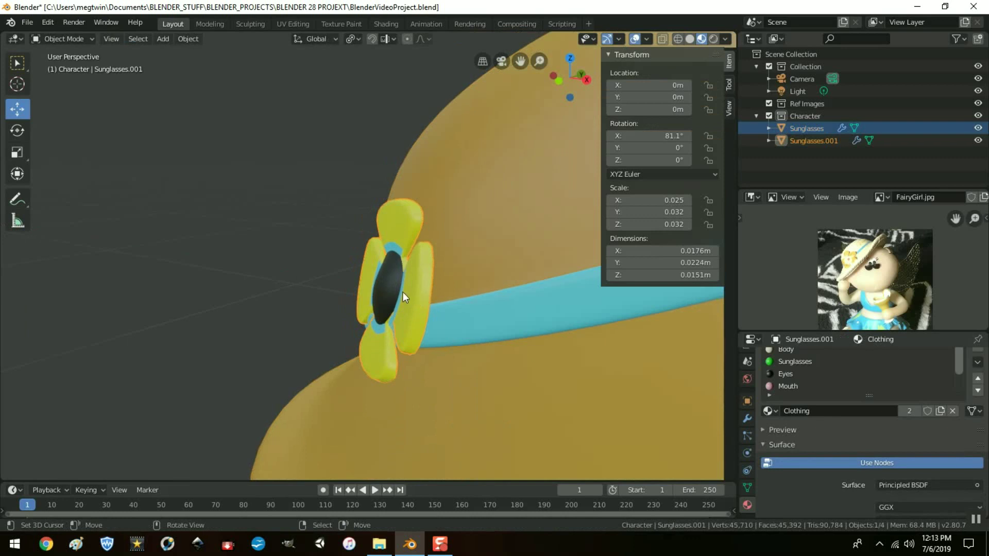
Step: Switch the viewport to orthographic projection and inspect the separated flower from the front of the hat
{"action": "key", "text": "Tab"}
{"action": "key", "text": "Tab"}
{"action": "key", "text": "KP_5"}
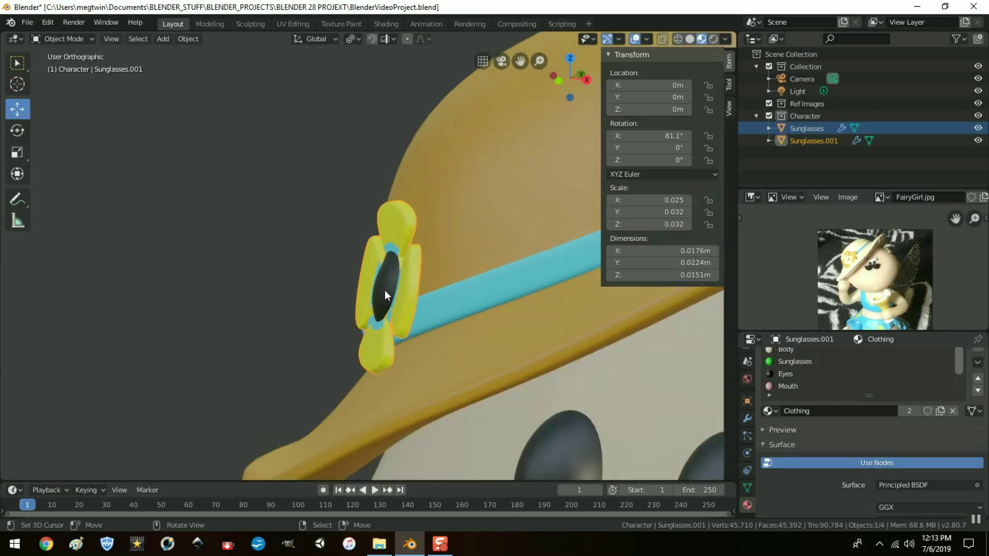
{"action": "middle_click_drag", "start_coordinate": [471, 317], "coordinate": [561, 332]}
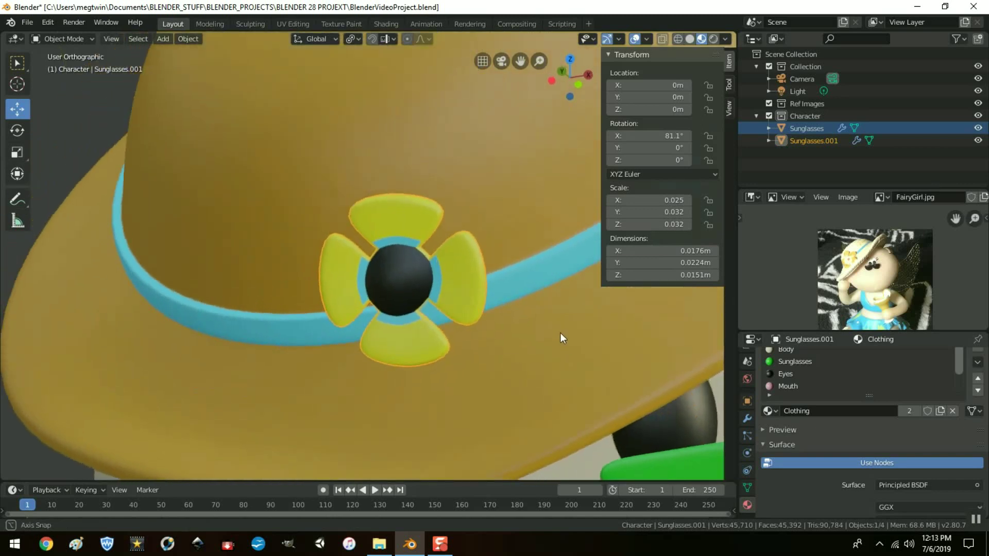
Step: Enter Edit Mode on the flower and add one loop cut across the left petal, sliding it to the centre with factor about 0.956
{"action": "scroll", "coordinate": [428, 314], "scroll_direction": "up", "scroll_amount": 5}
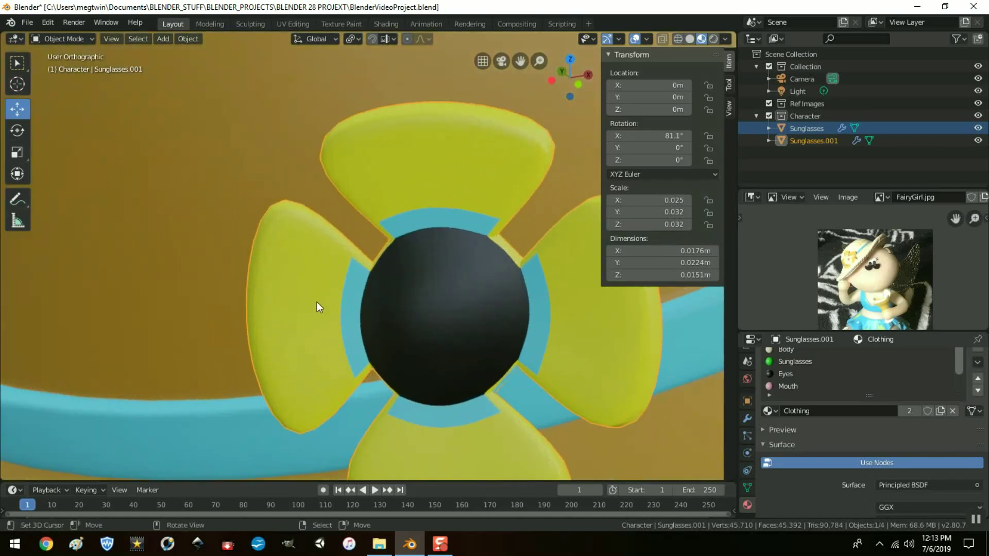
{"action": "key", "text": "Tab"}
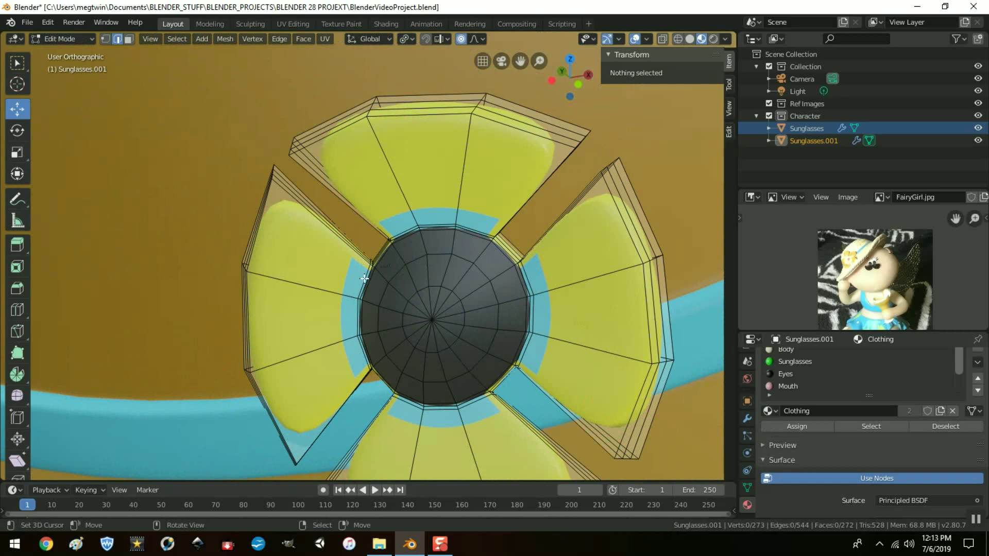
{"action": "key", "text": "ctrl"}
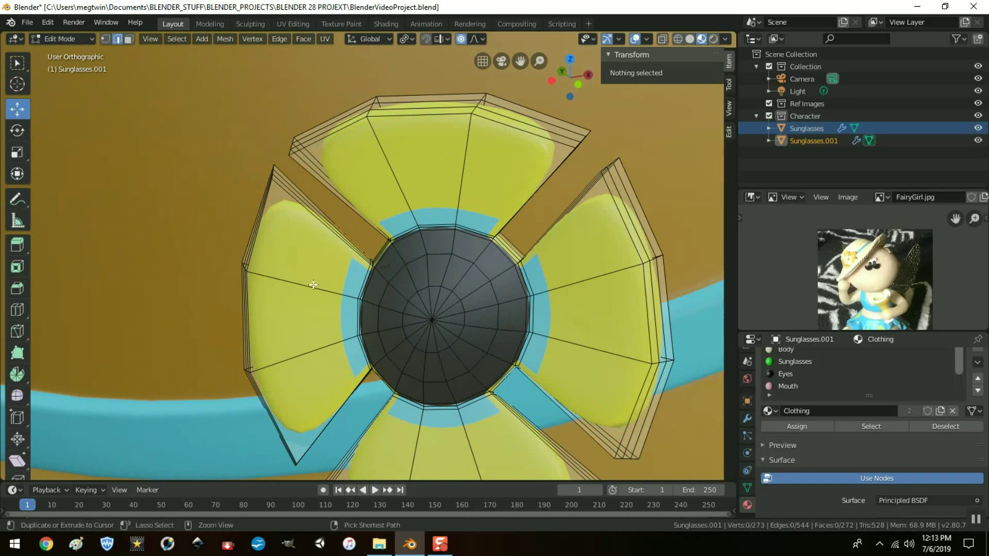
{"action": "key", "text": "ctrl+r"}
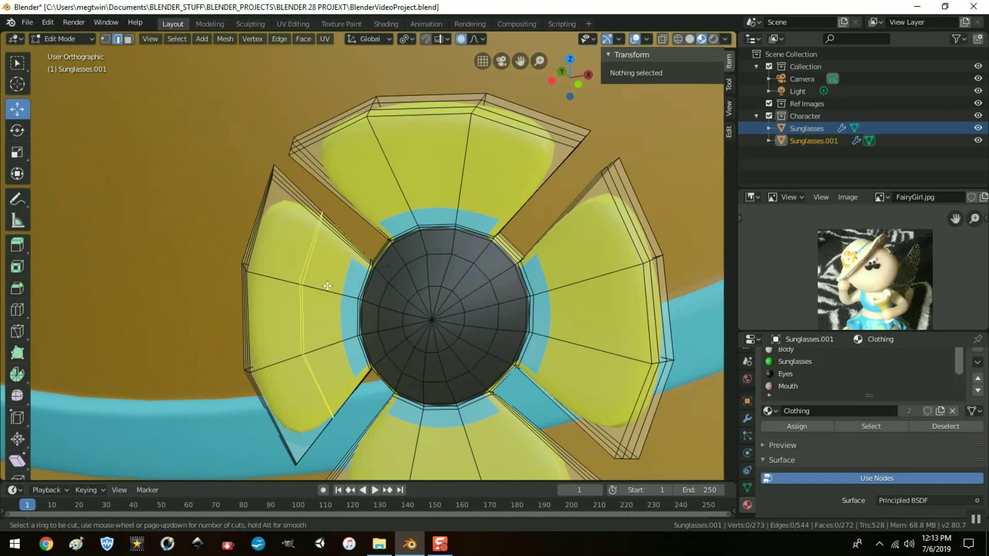
{"action": "left_click", "coordinate": [326, 283]}
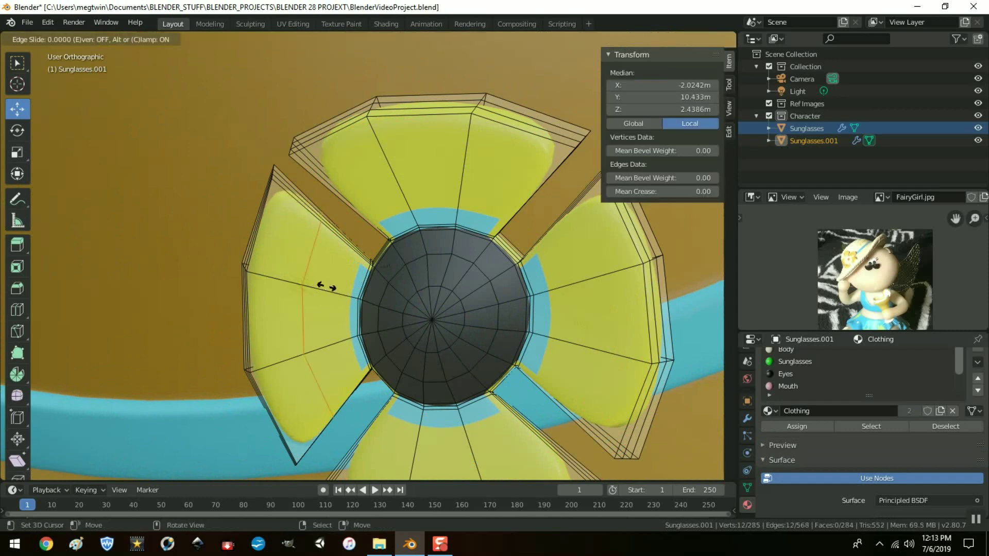
{"action": "left_click", "coordinate": [385, 293]}
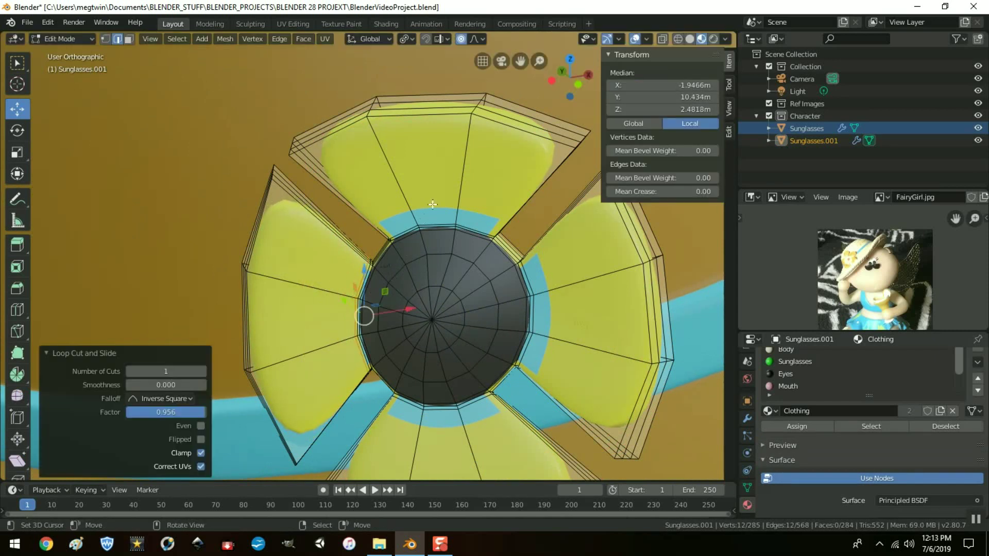
Step: Add one loop cut across the top petal and slide it against the flower centre with factor about 0.970
{"action": "key", "text": "ctrl+r"}
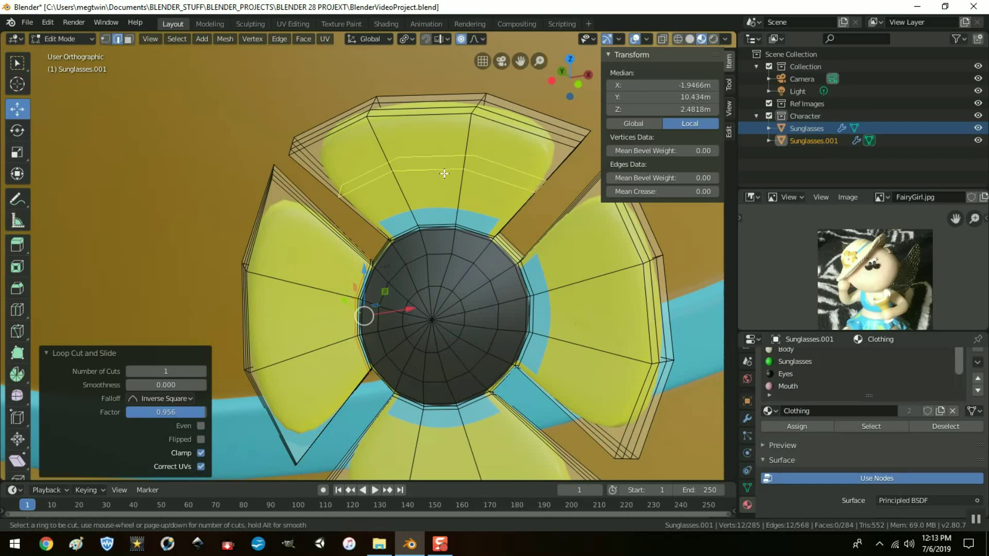
{"action": "left_click", "coordinate": [444, 174]}
{"action": "left_click_drag", "start_coordinate": [448, 218], "coordinate": [448, 228]}
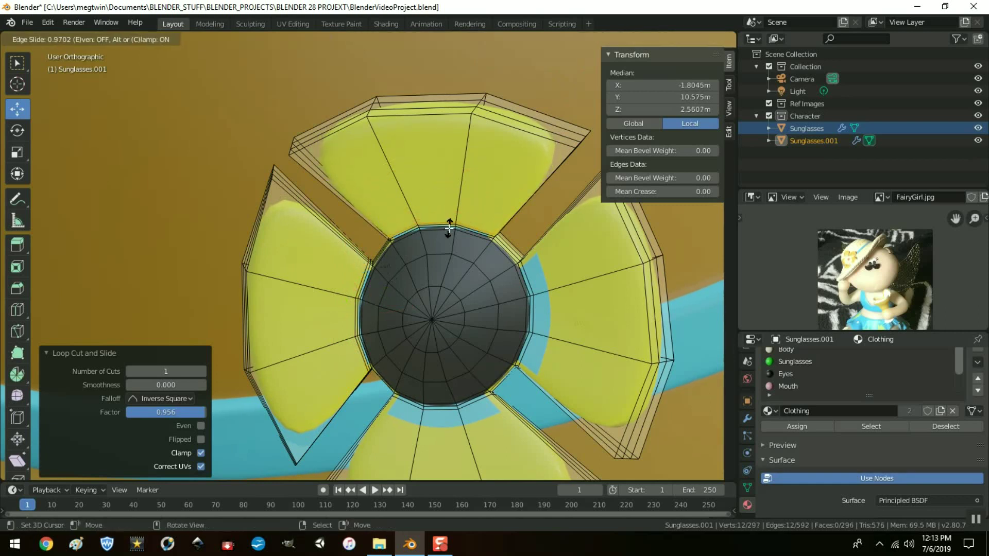
{"action": "left_click", "coordinate": [448, 228]}
Step: Add loop cuts across the right and bottom petals, sliding them against the flower centre with factors of about 0.938 and 0.965
{"action": "key", "text": "ctrl+r"}
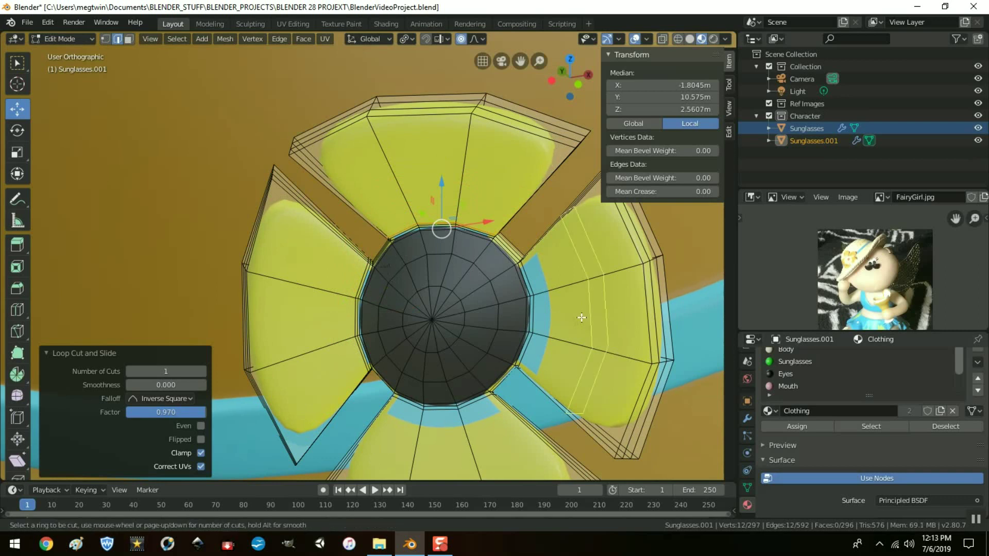
{"action": "left_click_drag", "start_coordinate": [582, 317], "coordinate": [513, 333]}
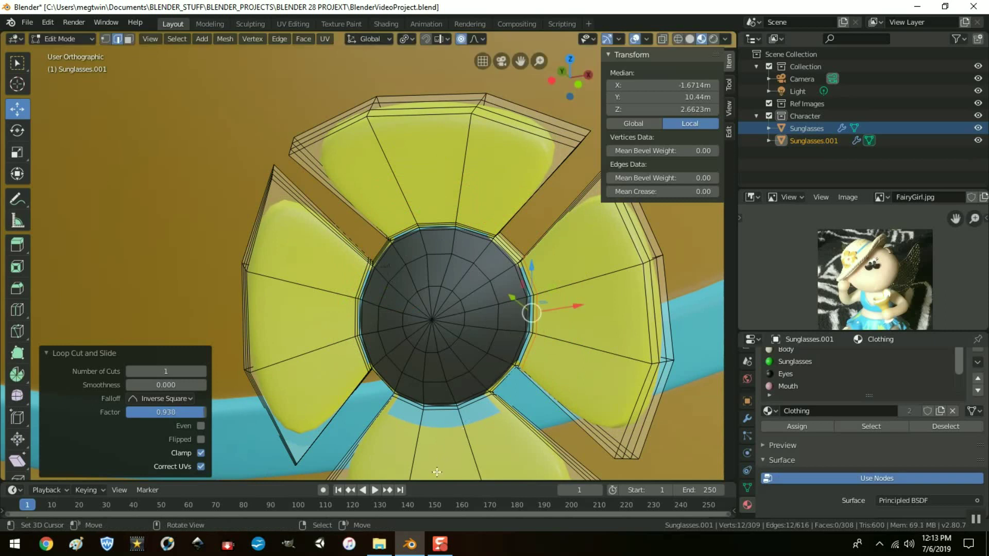
{"action": "key", "text": "ctrl+r"}
{"action": "left_click_drag", "start_coordinate": [437, 472], "coordinate": [427, 412]}
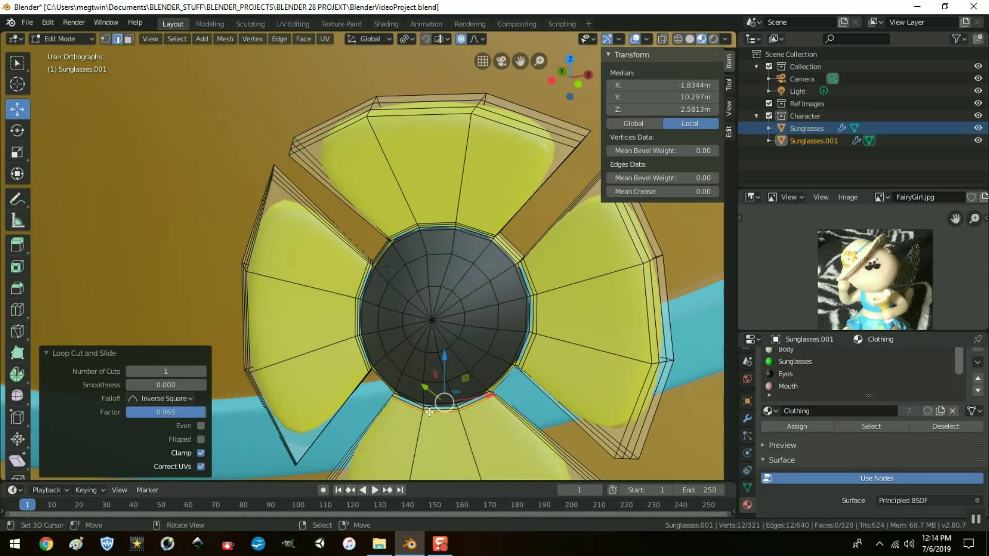
Step: Select the narrow face loop at the left petal's inner end in face mode and assign it the Clothing material
{"action": "middle_click_drag", "start_coordinate": [554, 395], "coordinate": [586, 310]}
{"action": "left_click", "coordinate": [375, 376], "text": "alt"}
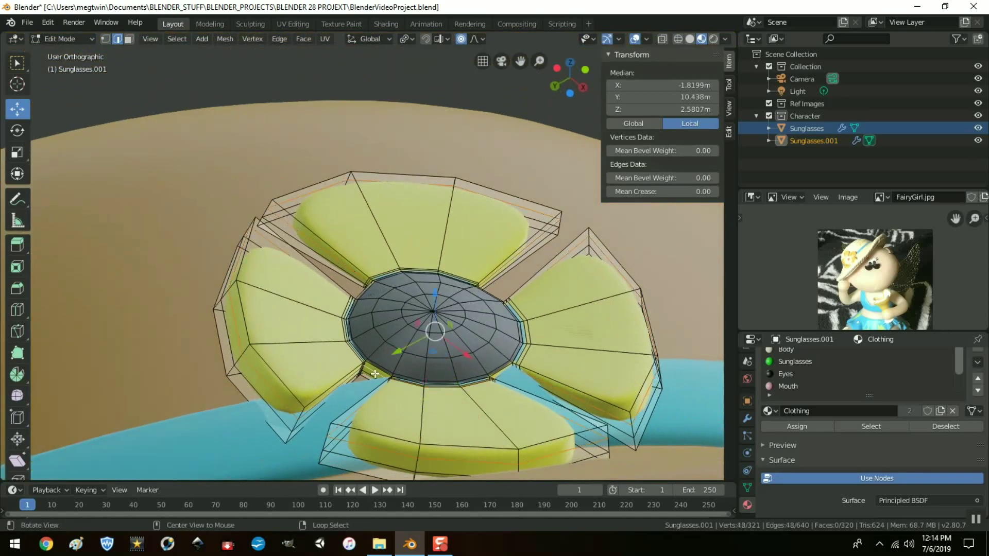
{"action": "key", "text": "3"}
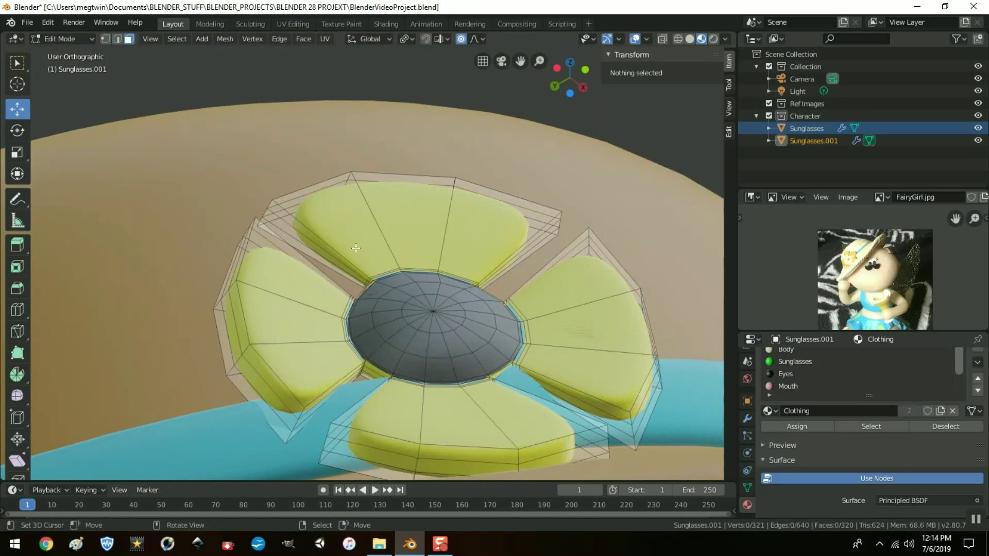
{"action": "scroll", "coordinate": [412, 362], "scroll_direction": "up", "scroll_amount": 4}
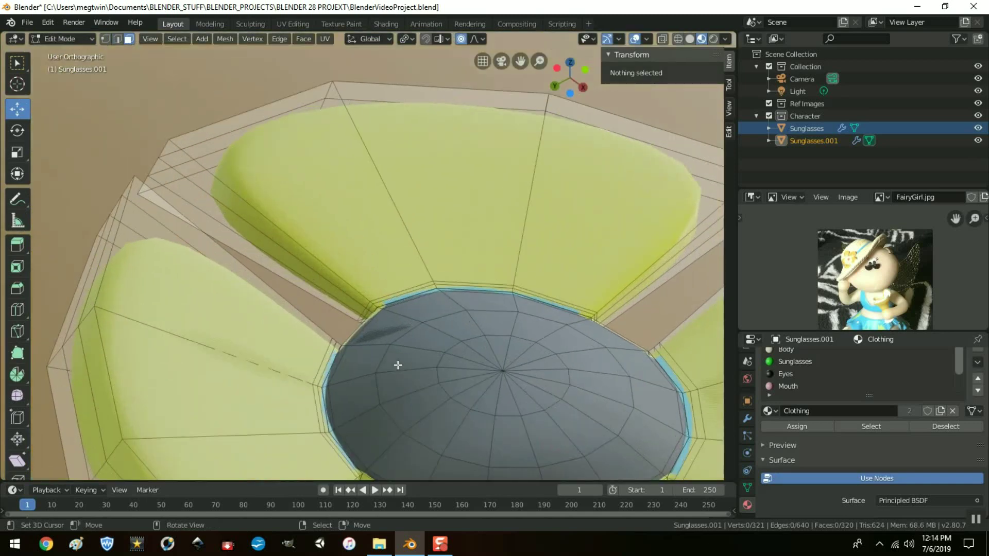
{"action": "left_click", "coordinate": [321, 386], "text": "alt"}
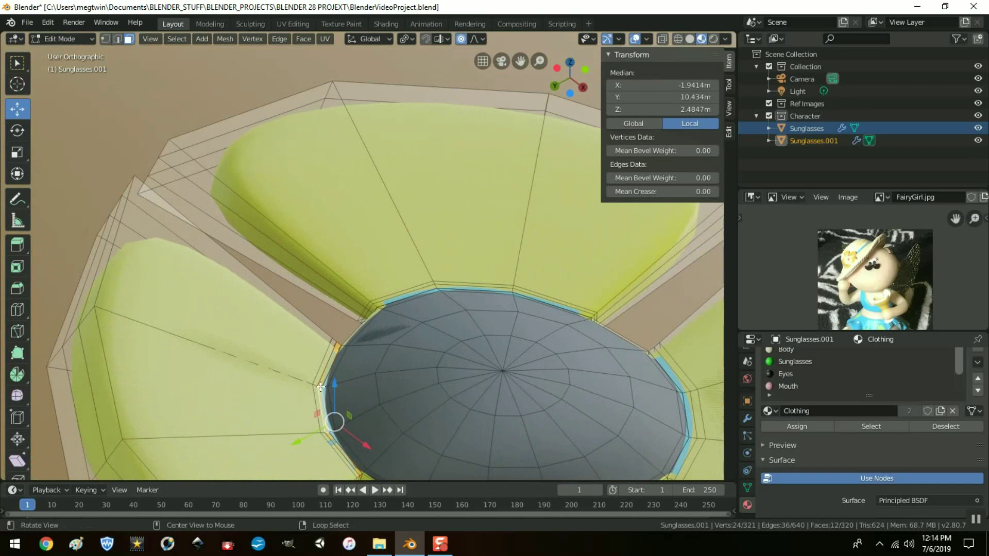
{"action": "left_click", "coordinate": [794, 427]}
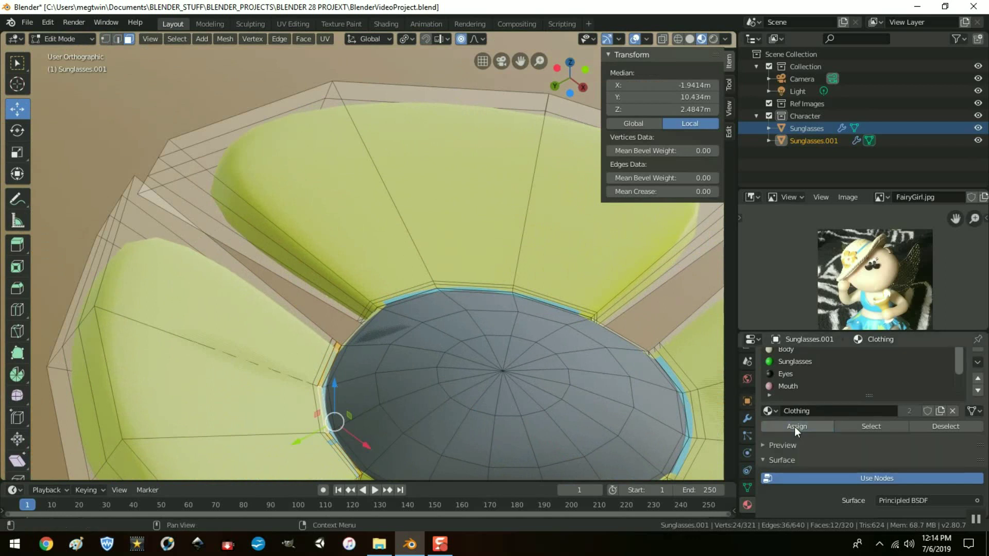
Step: Select the face ring around the dark flower centre and assign it the Flower Petals material
{"action": "left_click", "coordinate": [326, 385], "text": "alt+shift"}
{"action": "scroll", "coordinate": [495, 341], "scroll_direction": "down", "scroll_amount": 3}
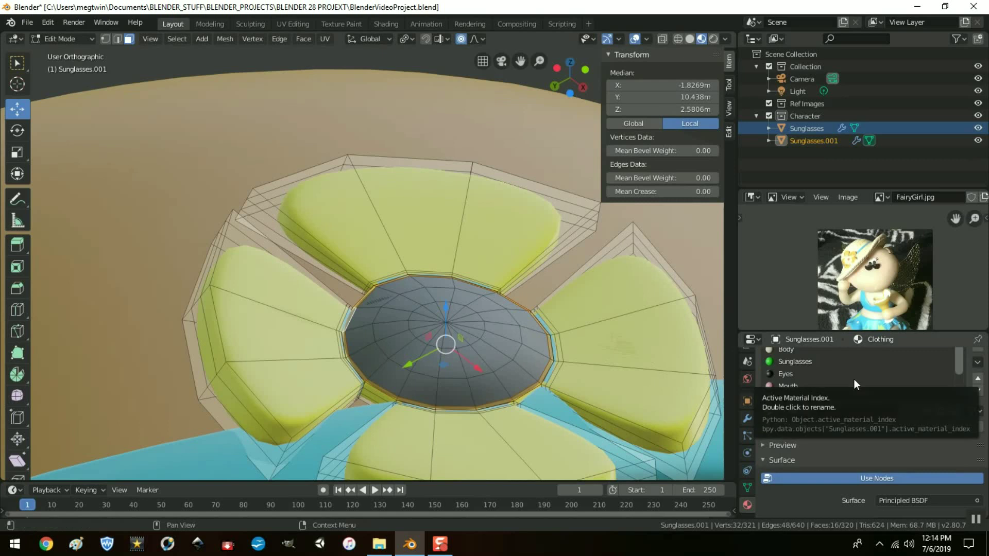
{"action": "scroll", "coordinate": [853, 379], "scroll_direction": "down", "scroll_amount": 2}
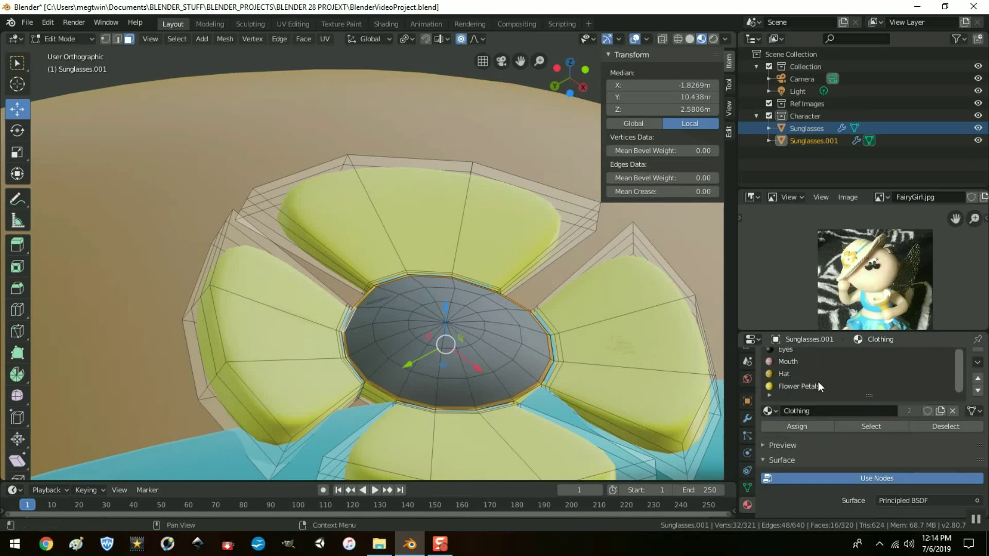
{"action": "left_click", "coordinate": [804, 385]}
{"action": "left_click", "coordinate": [796, 425]}
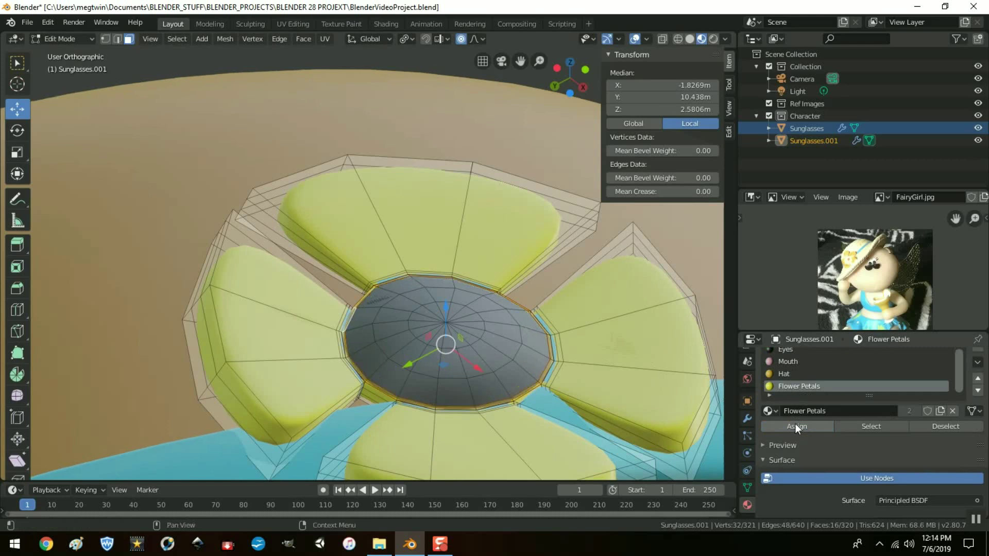
Step: Select the edge loop around the dark centre's rim and nudge it about -0.000011 m along global Y with proportional editing
{"action": "middle_click_drag", "start_coordinate": [596, 303], "coordinate": [458, 348]}
{"action": "scroll", "coordinate": [419, 341], "scroll_direction": "up", "scroll_amount": 3}
{"action": "scroll", "coordinate": [419, 341], "scroll_direction": "up", "scroll_amount": 1}
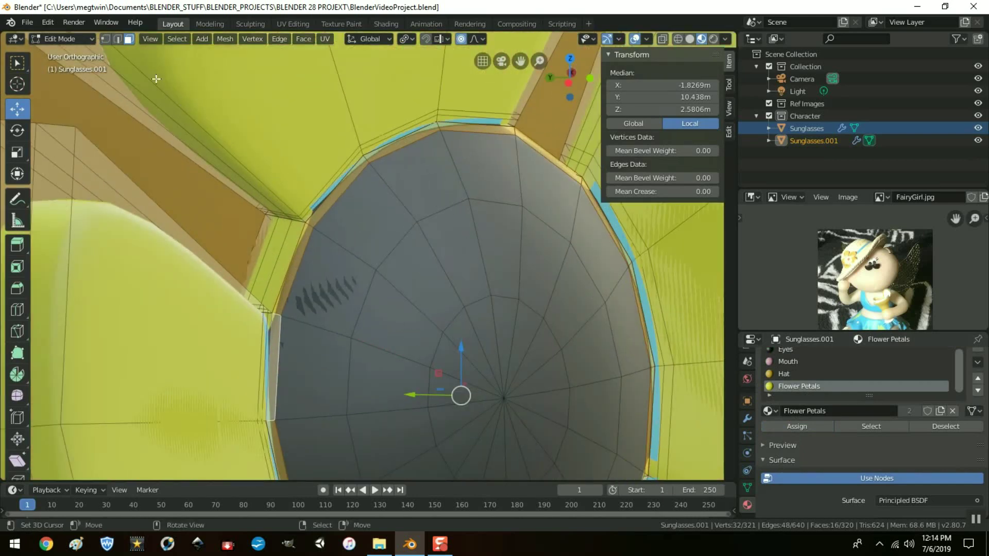
{"action": "left_click", "coordinate": [117, 39]}
{"action": "left_click", "coordinate": [327, 216], "text": "alt"}
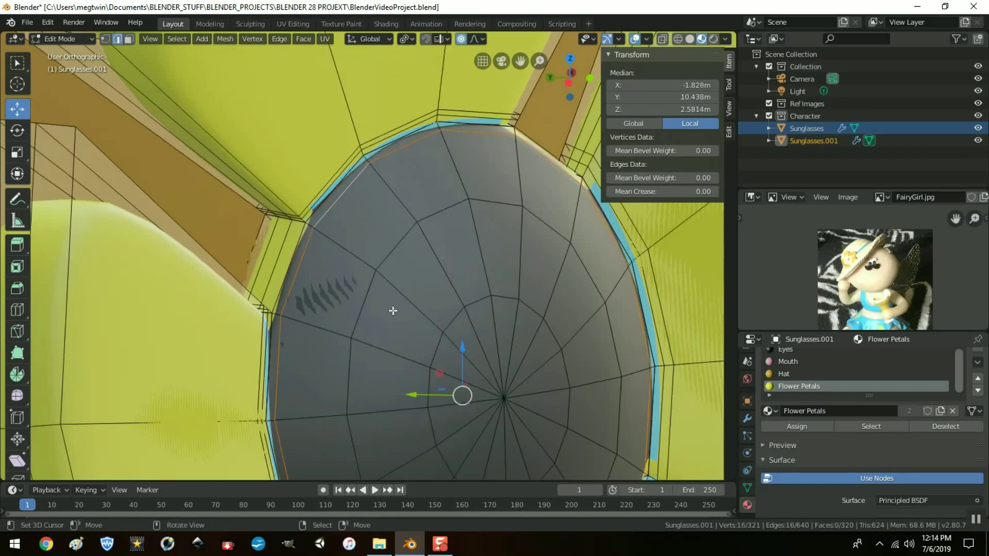
{"action": "left_click_drag", "start_coordinate": [413, 397], "coordinate": [412, 396]}
Step: Turn off proportional editing and move the centre's rim edge loop about -0.000179 m along global Y
{"action": "middle_click_drag", "start_coordinate": [412, 397], "coordinate": [409, 333]}
{"action": "scroll", "coordinate": [408, 332], "scroll_direction": "down", "scroll_amount": 3}
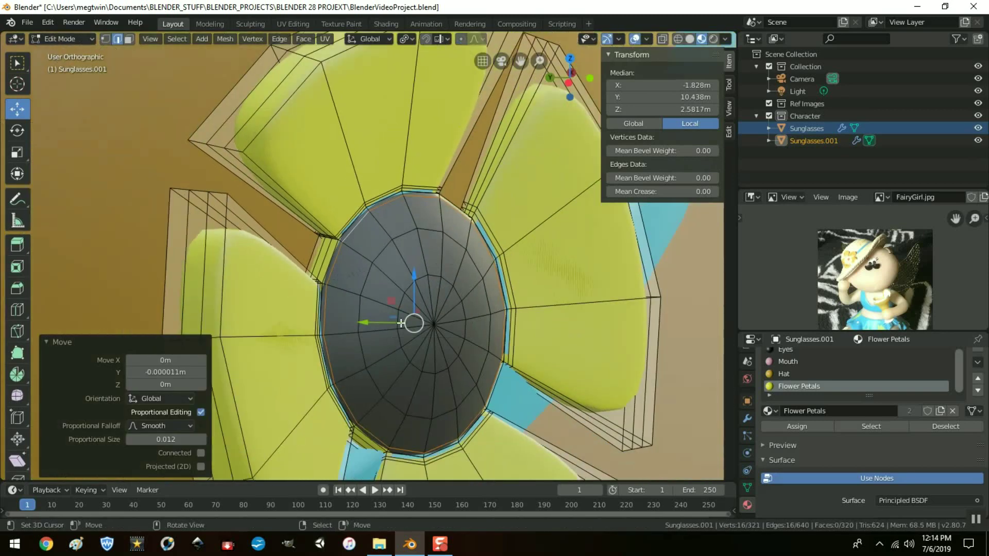
{"action": "left_click_drag", "start_coordinate": [363, 323], "coordinate": [366, 322]}
{"action": "middle_click_drag", "start_coordinate": [366, 323], "coordinate": [439, 282]}
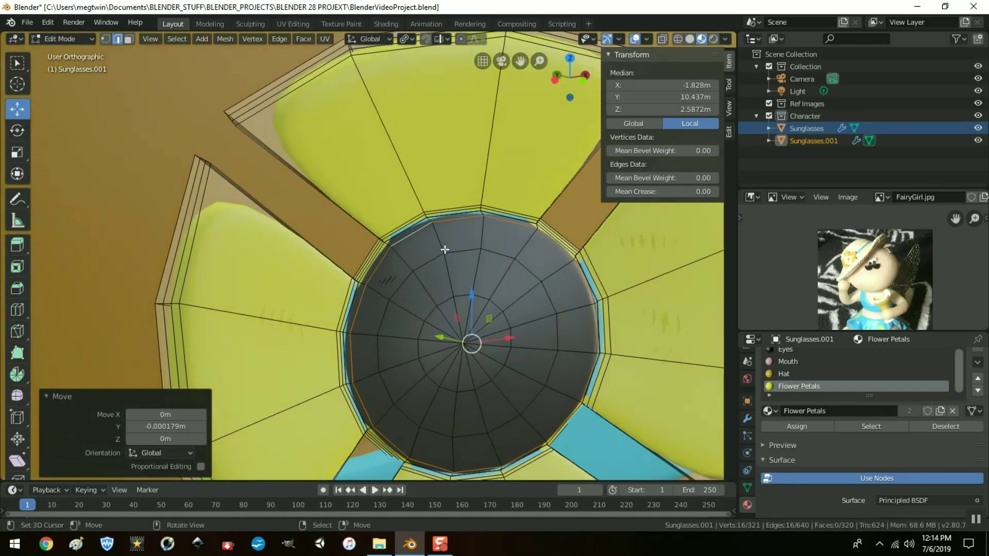
Step: Try to add a loop cut just outside the dark centre's rim, and undo it
{"action": "scroll", "coordinate": [441, 268], "scroll_direction": "up", "scroll_amount": 4}
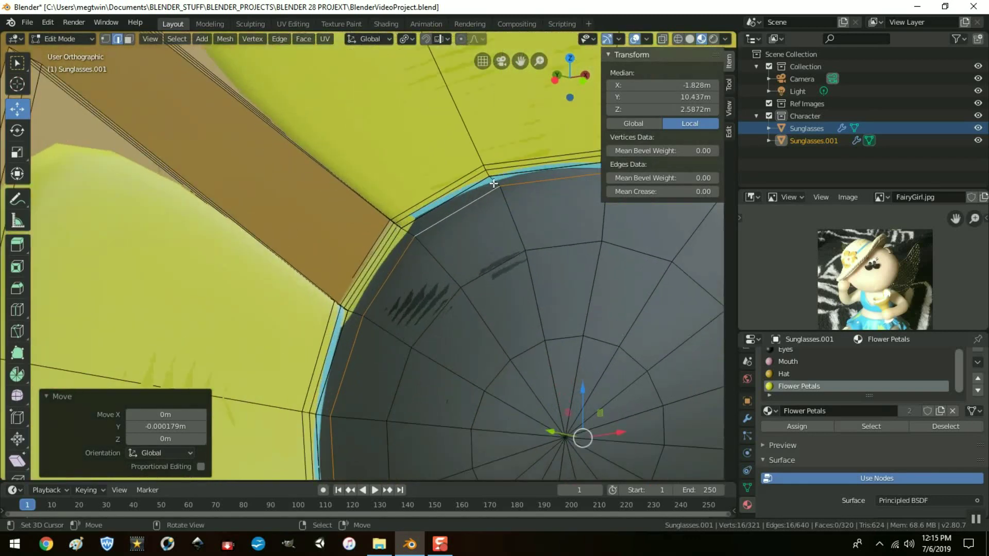
{"action": "scroll", "coordinate": [491, 233], "scroll_direction": "down", "scroll_amount": 2}
{"action": "middle_click_drag", "start_coordinate": [491, 233], "coordinate": [532, 231]}
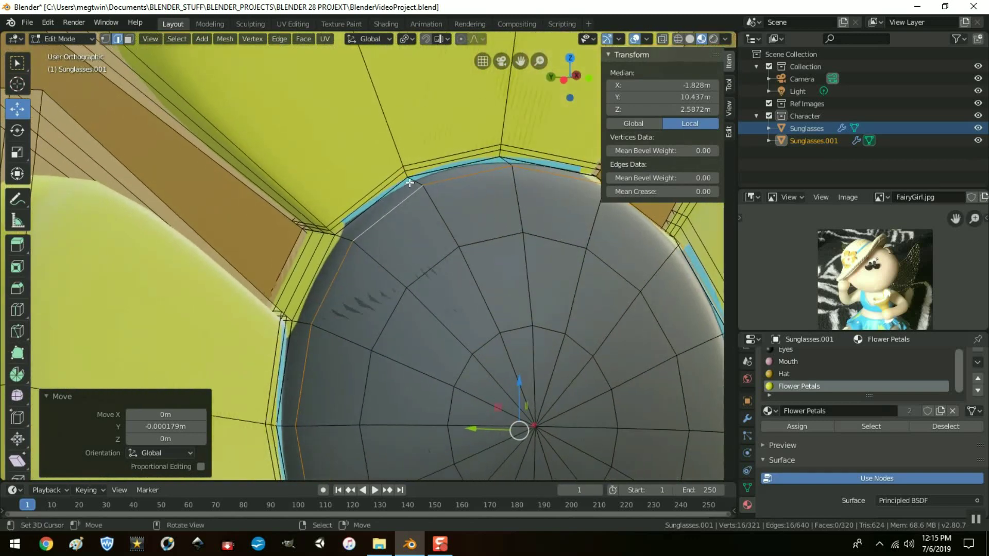
{"action": "middle_click_drag", "start_coordinate": [444, 218], "coordinate": [475, 225]}
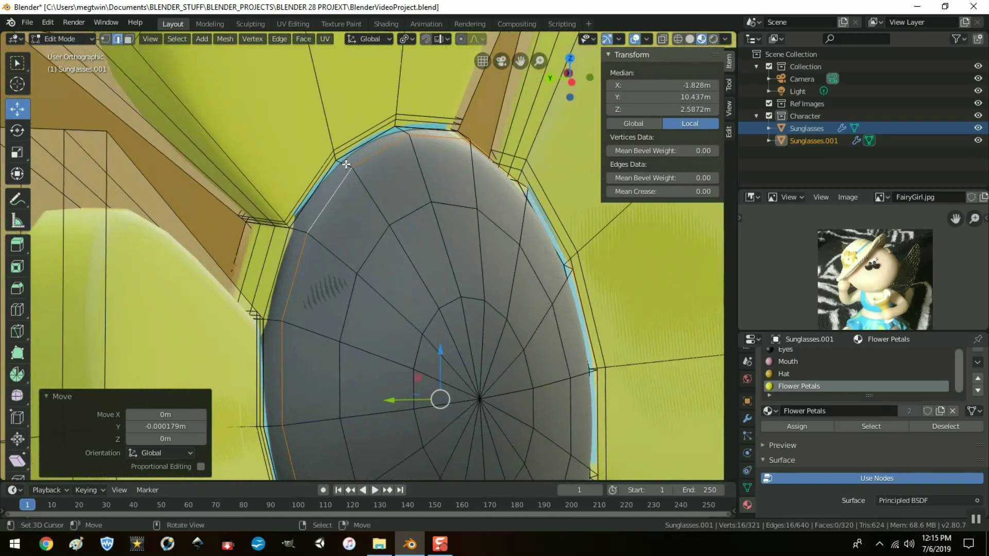
{"action": "left_click", "coordinate": [346, 164]}
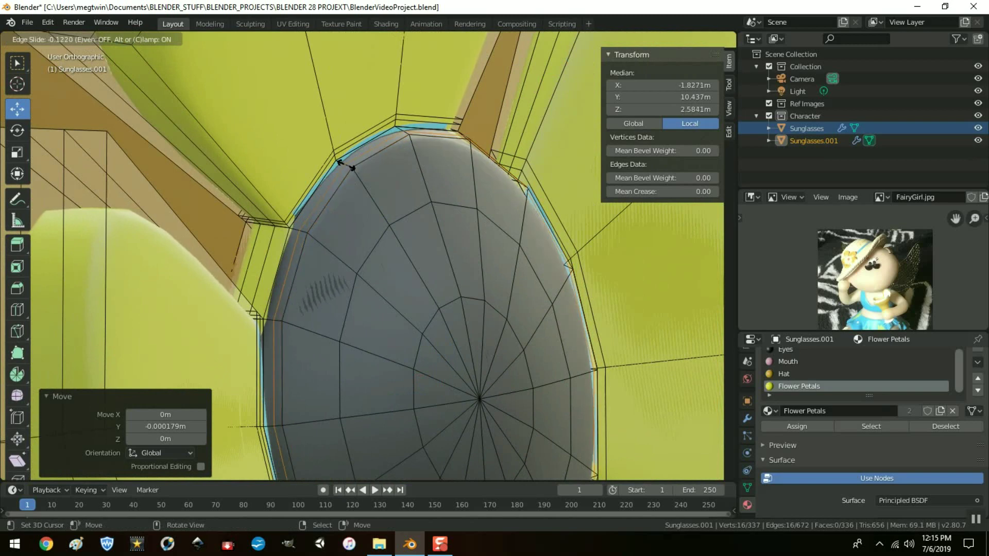
{"action": "right_click", "coordinate": [345, 164]}
{"action": "key", "text": "ctrl+z"}
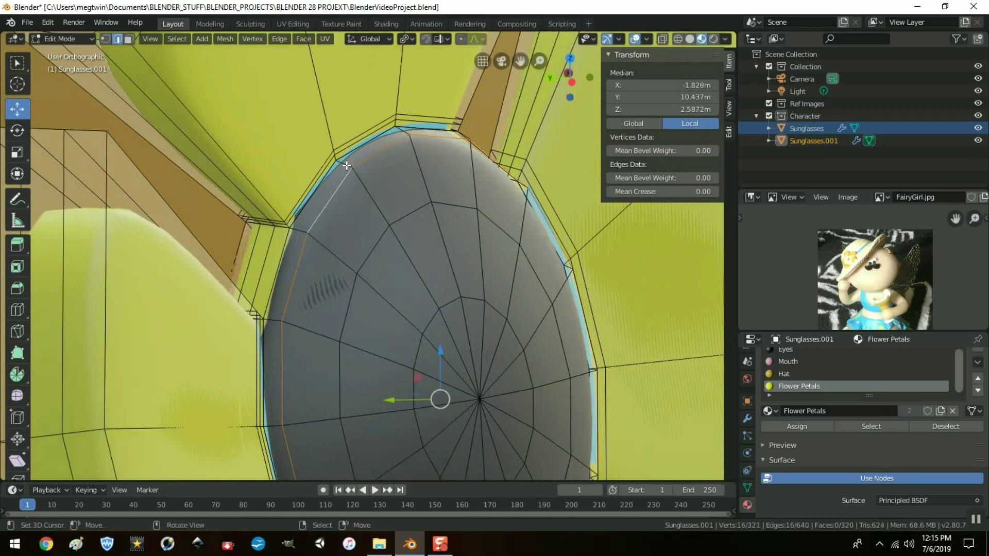
Step: Select the edge loop at the top petal's inner end and return to Object Mode
{"action": "left_click", "coordinate": [335, 165]}
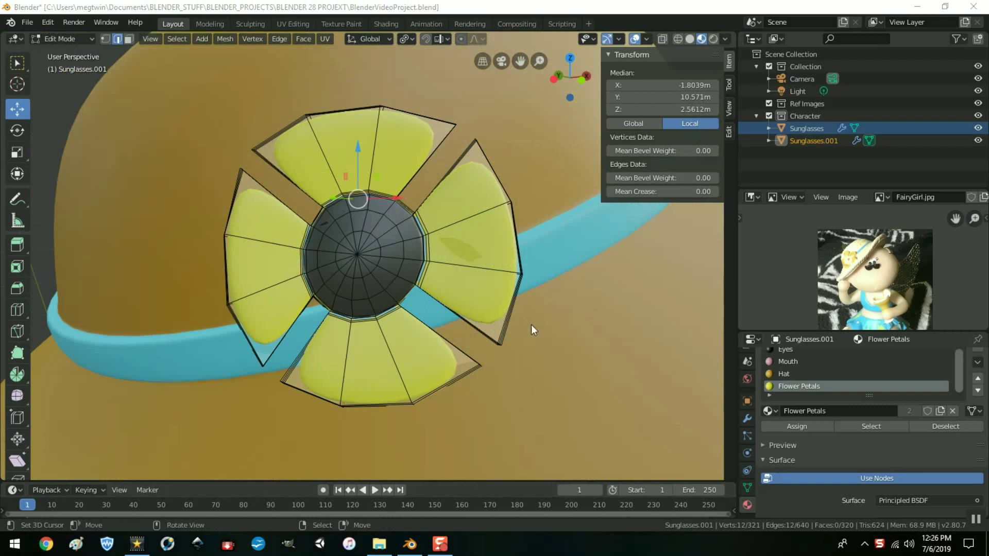
{"action": "mouse_move", "coordinate": [532, 330]}
{"action": "middle_mouse_down"}
{"action": "mouse_move", "coordinate": [524, 308]}
{"action": "mouse_move", "coordinate": [499, 311]}
{"action": "mouse_move", "coordinate": [518, 317]}
{"action": "middle_mouse_up"}
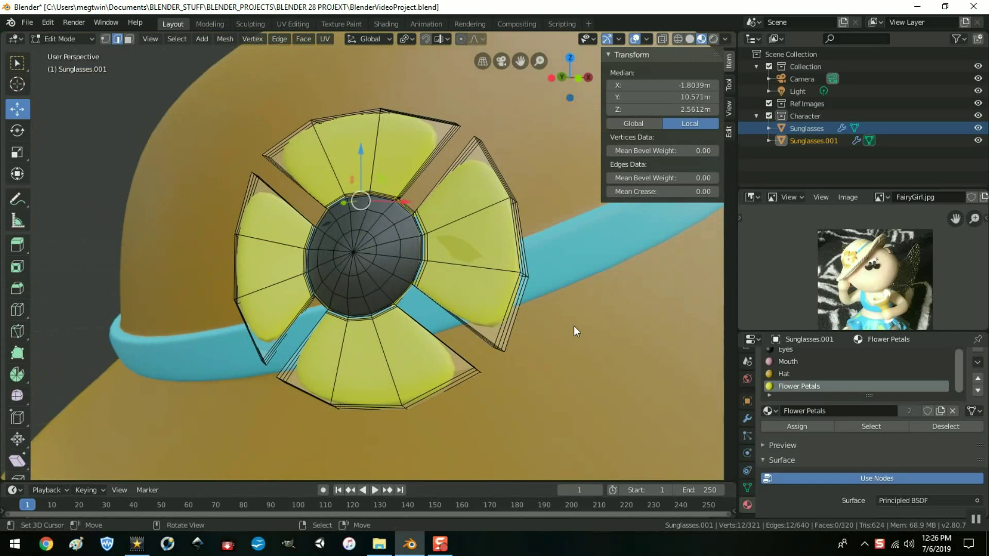
{"action": "scroll", "coordinate": [574, 331], "scroll_direction": "down", "scroll_amount": 8}
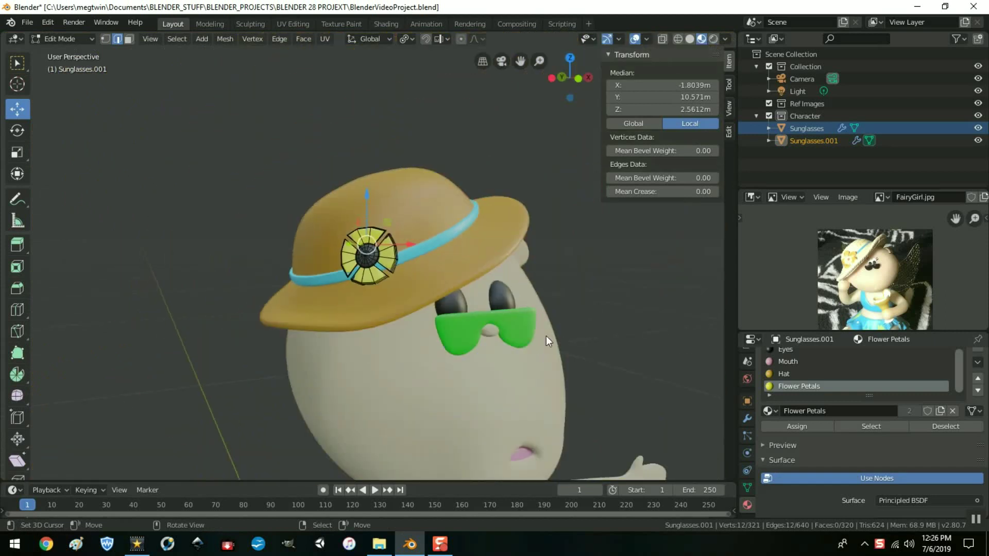
{"action": "key", "text": "Tab"}
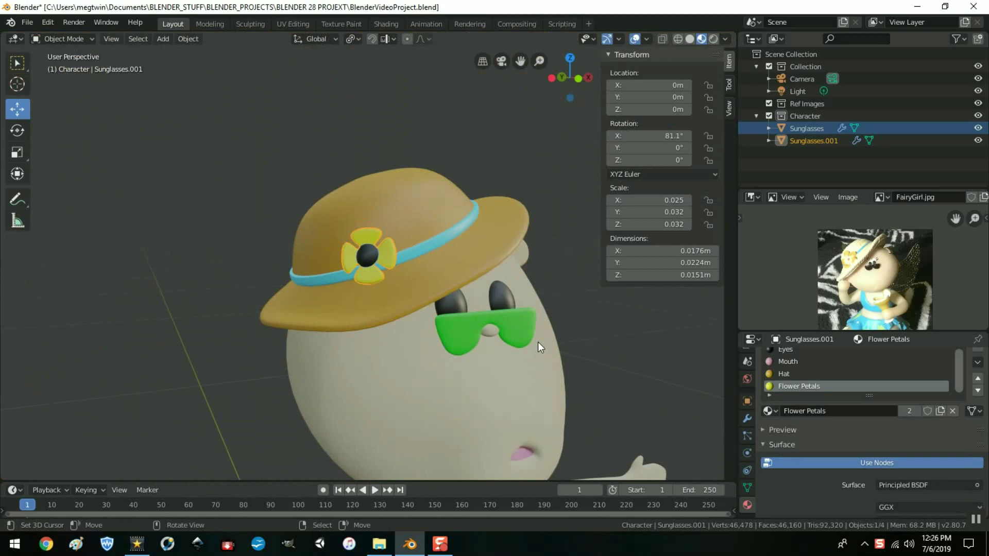
Step: Deselect all objects and inspect the whole character from the front and at an angle
{"action": "scroll", "coordinate": [538, 342], "scroll_direction": "down", "scroll_amount": 5}
{"action": "middle_click_drag", "start_coordinate": [571, 359], "coordinate": [563, 377]}
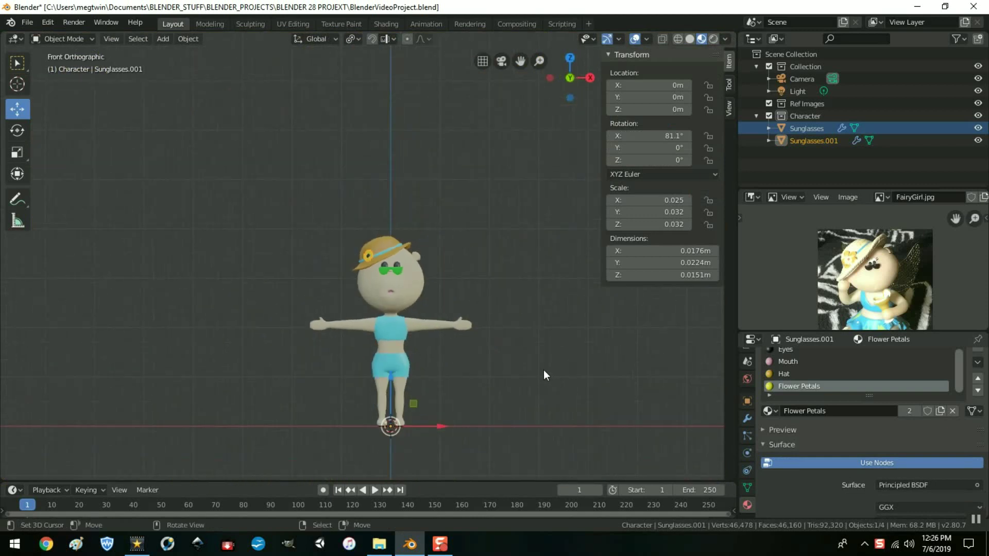
{"action": "scroll", "coordinate": [544, 371], "scroll_direction": "up", "scroll_amount": 2}
{"action": "key", "text": "a"}
{"action": "key", "text": "alt+a"}
{"action": "scroll", "coordinate": [543, 369], "scroll_direction": "down", "scroll_amount": 3}
{"action": "middle_click_drag", "start_coordinate": [543, 370], "coordinate": [496, 373]}
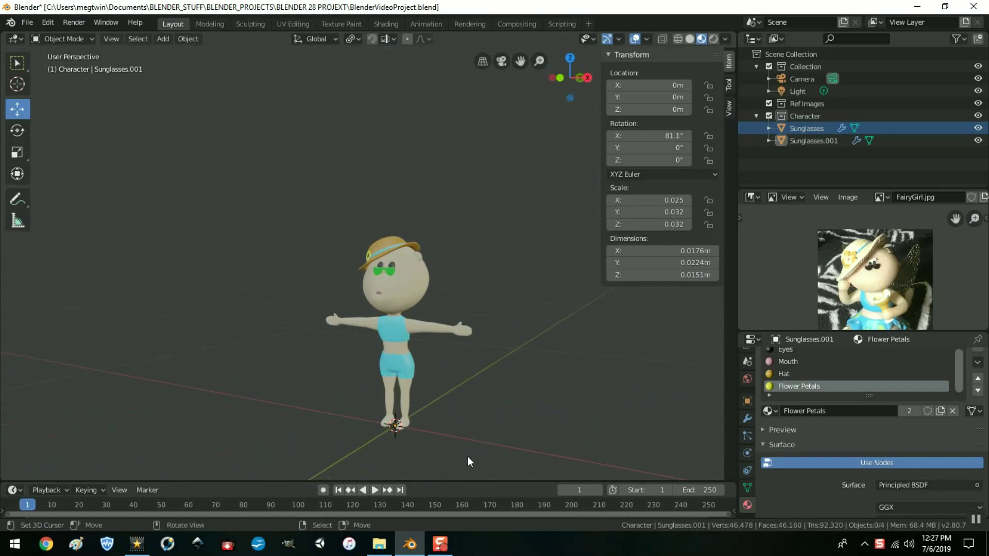